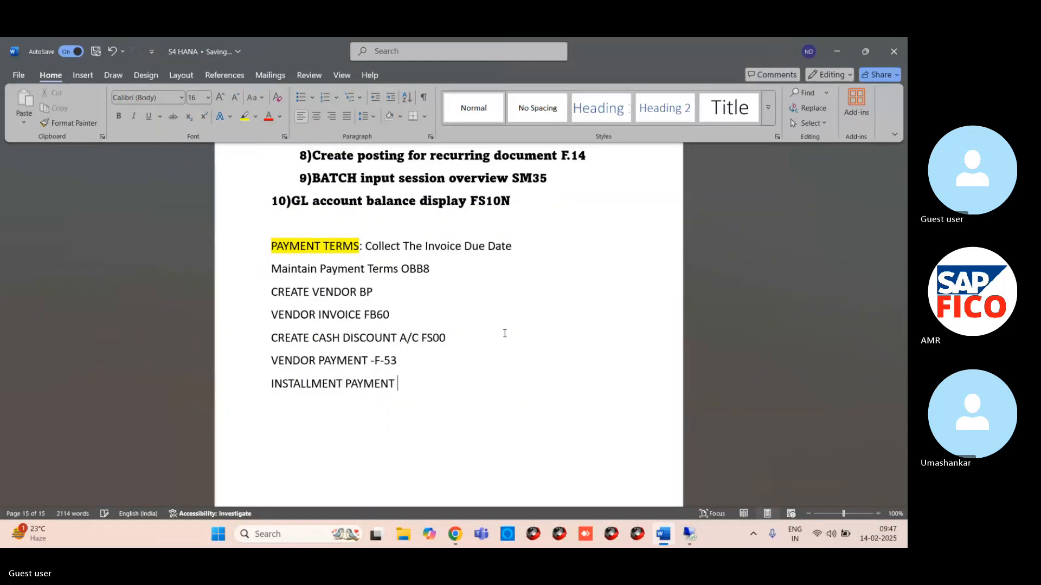
Complete the last line of the notes as "INSTALLMENT PAYMENT TERMS" and highlight it in yellow.
{"action": "type", "text": "TERMS"}
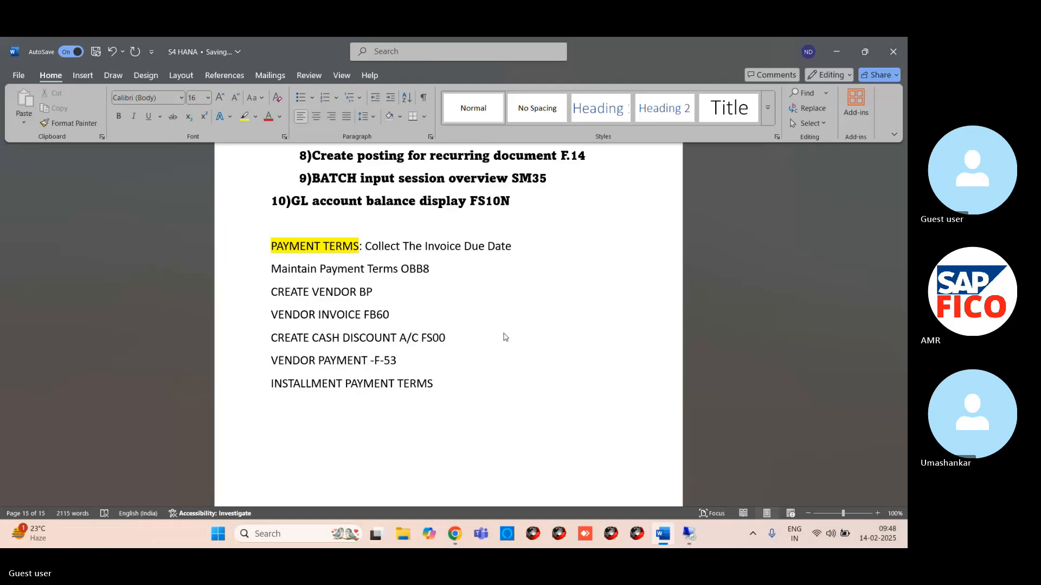
{"action": "left_click_drag", "start_coordinate": [434, 383], "coordinate": [271, 382]}
{"action": "left_click", "coordinate": [244, 116]}
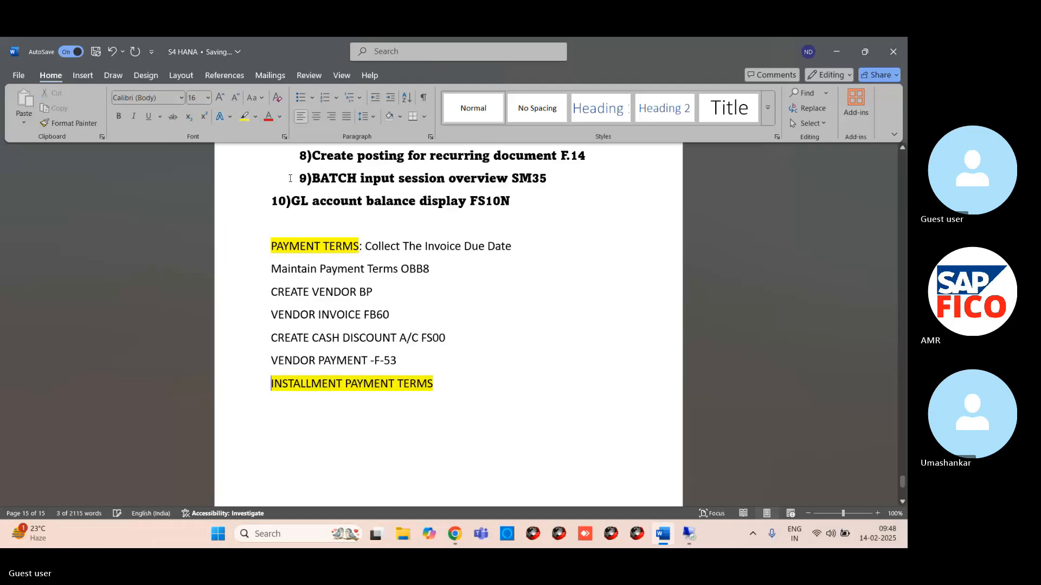
Add the line "Maintain terms Of Payment OBB8" beneath the highlighted installment heading.
{"action": "left_click", "coordinate": [444, 390]}
{"action": "key", "text": "Return"}
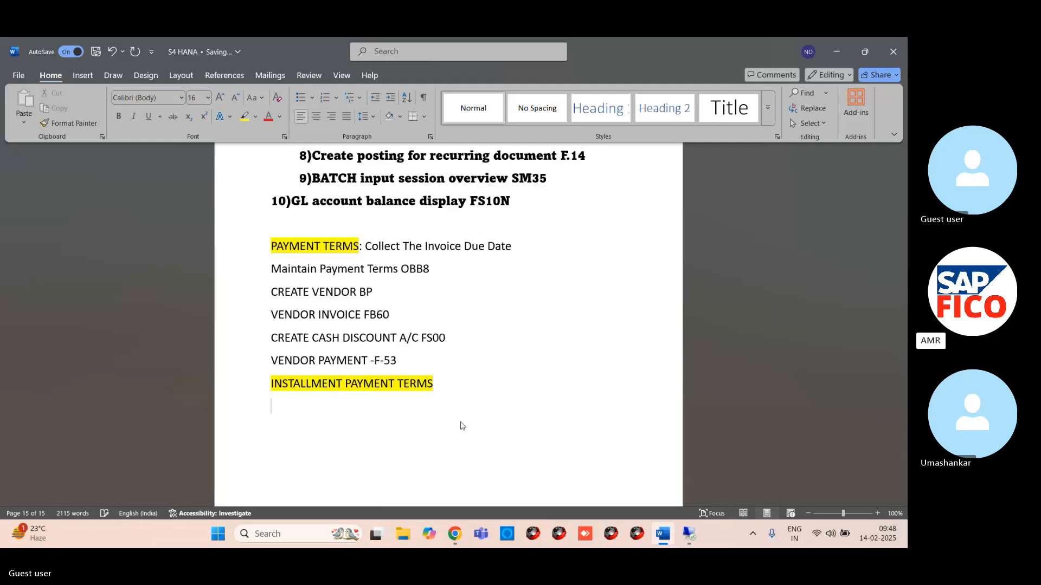
{"action": "type", "text": "Pay"}
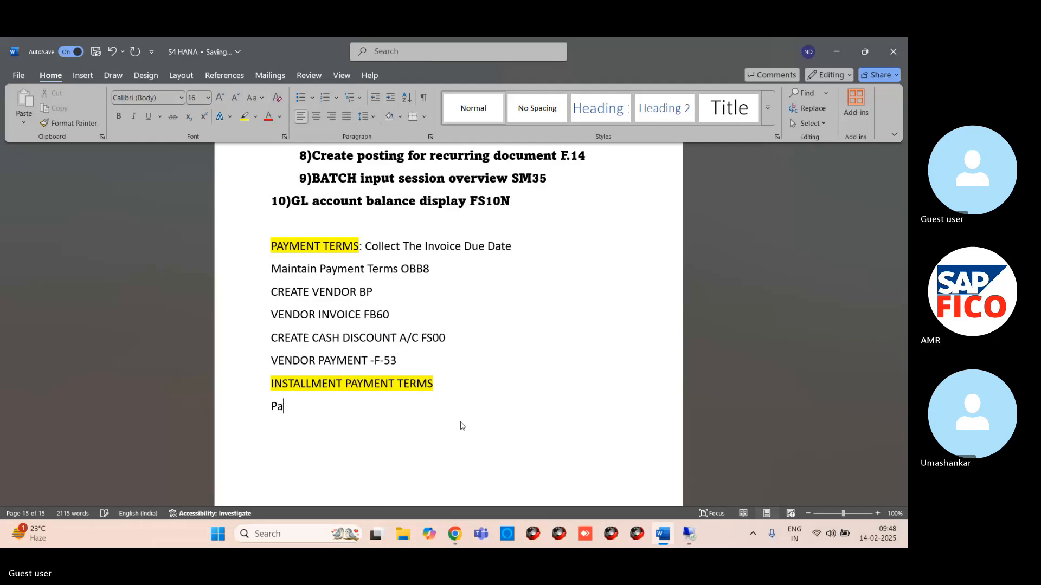
{"action": "key", "text": "BackSpace"}
{"action": "key", "text": "BackSpace"}
{"action": "key", "text": "BackSpace"}
{"action": "type", "text": "m"}
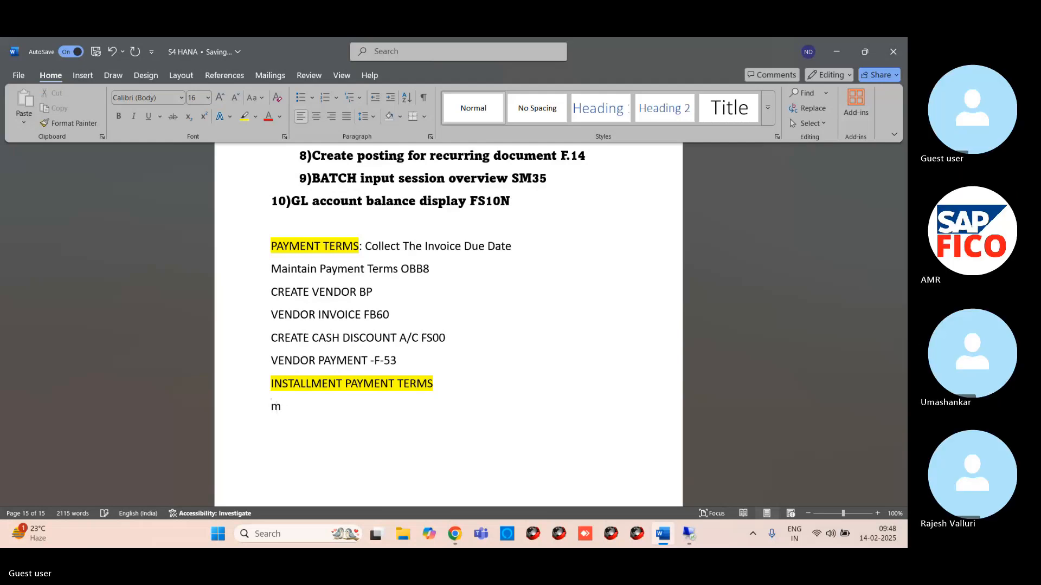
{"action": "type", "text": "aintain terms Of"}
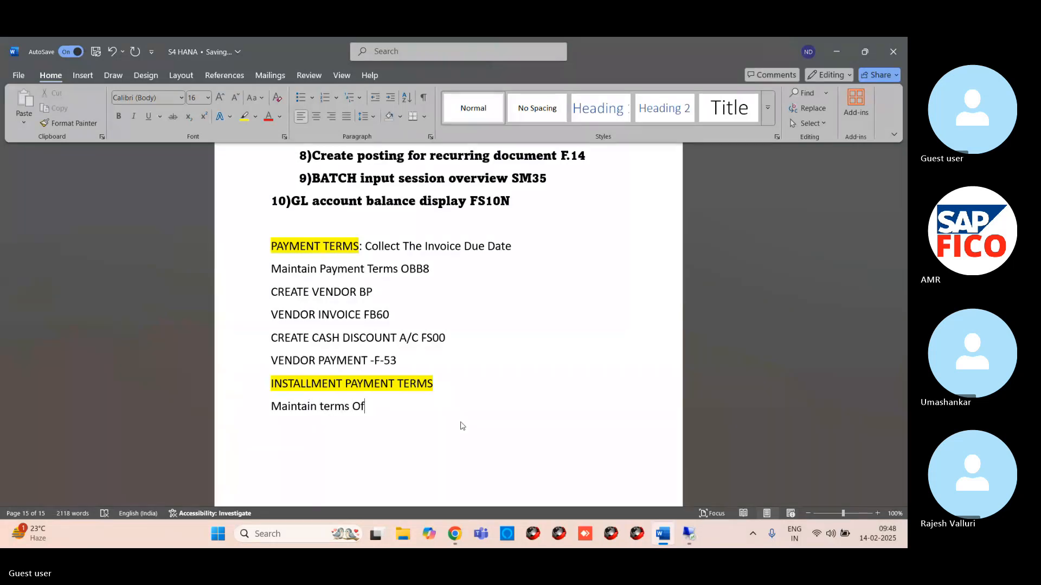
{"action": "type", "text": " Payment OBB"}
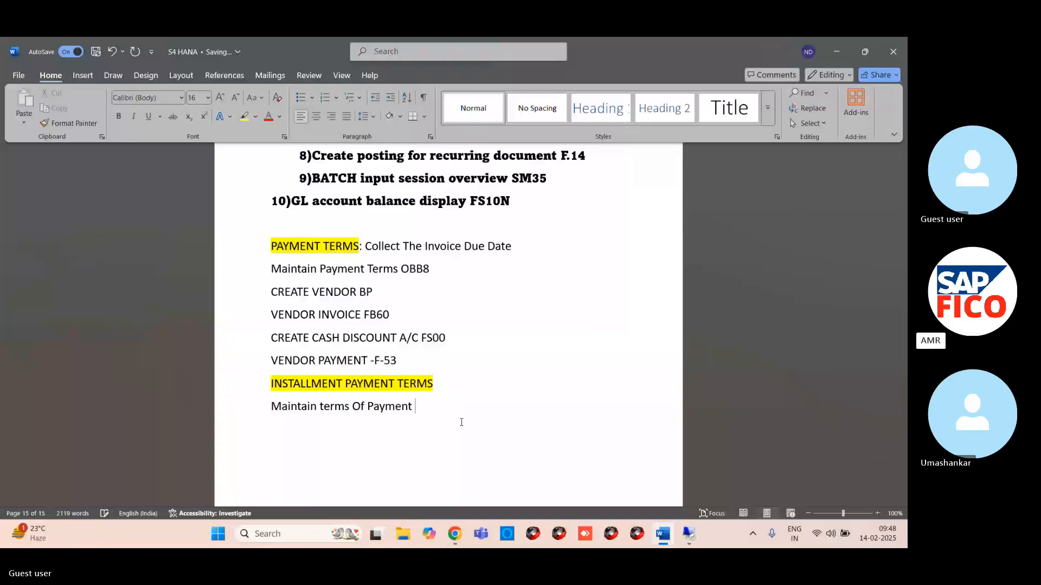
{"action": "key", "text": "Up"}
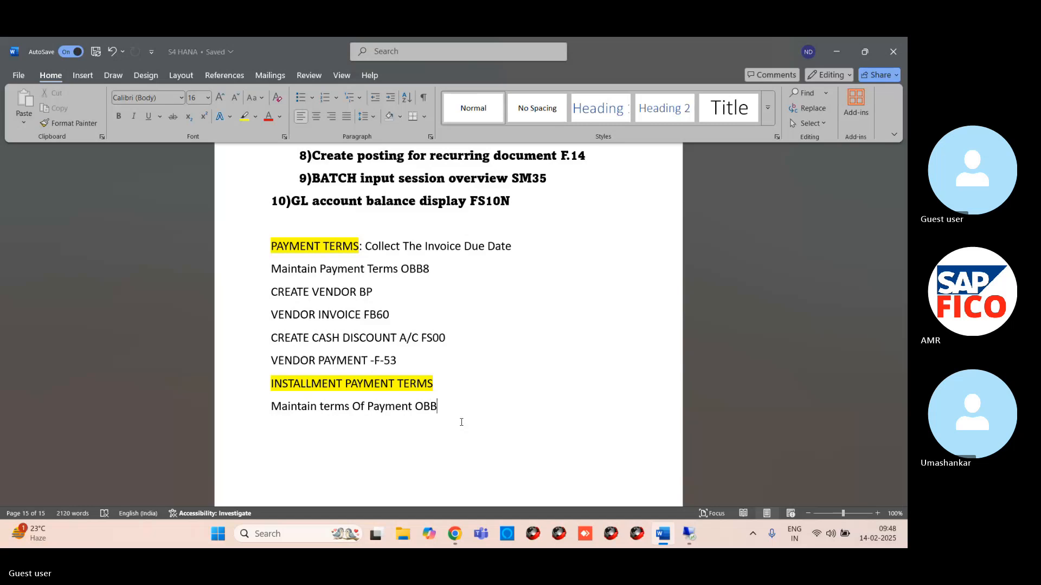
{"action": "key", "text": "Down"}
{"action": "type", "text": "8"}
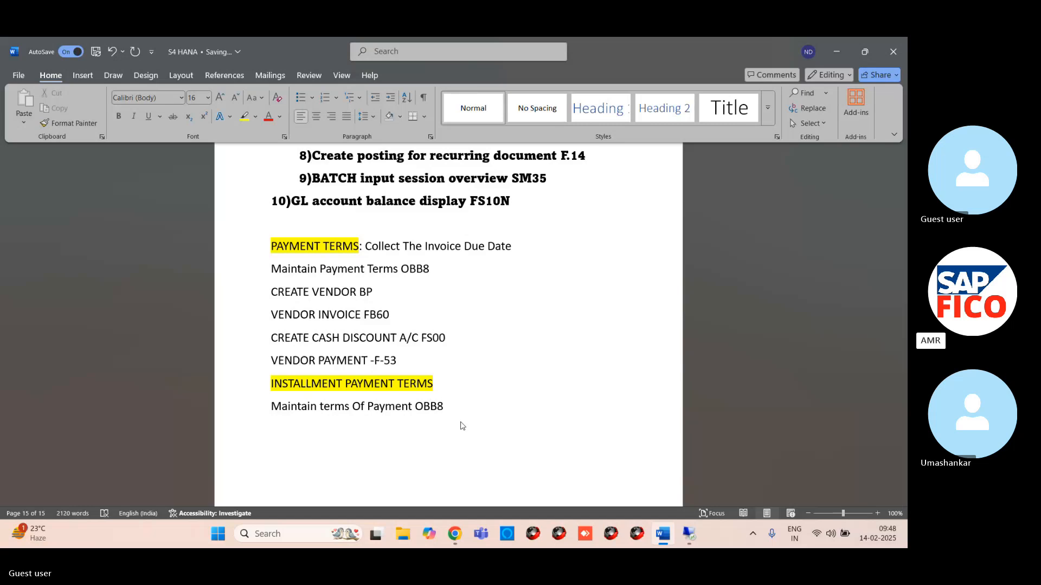
Add the line "Assign Terms Of payment OBB9" beneath the OBB8 line.
{"action": "key", "text": "Return"}
{"action": "type", "text": "Assu"}
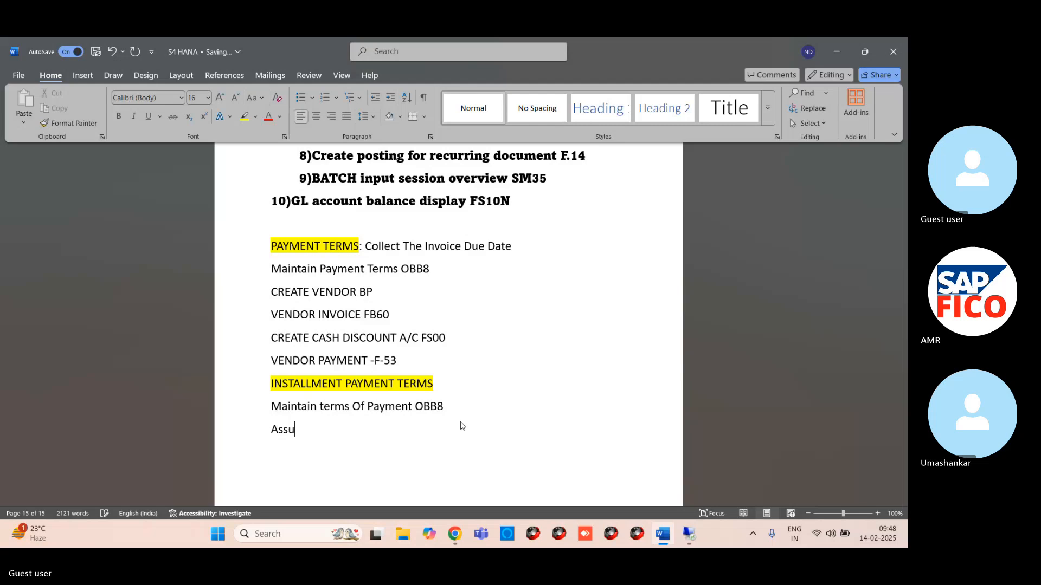
{"action": "key", "text": "BackSpace"}
{"action": "type", "text": "ign Terms Of pay"}
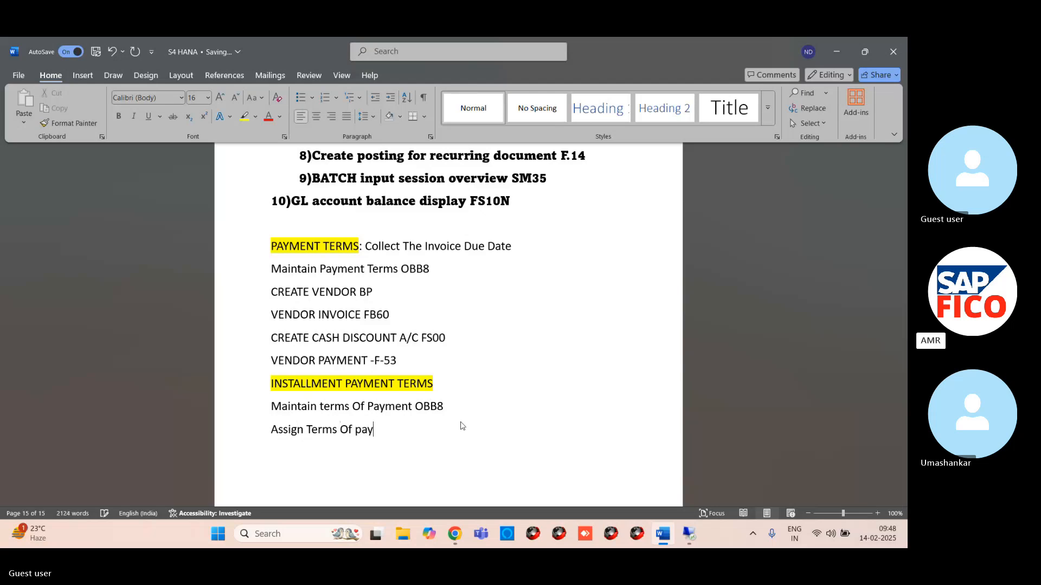
{"action": "type", "text": "ment OBB9"}
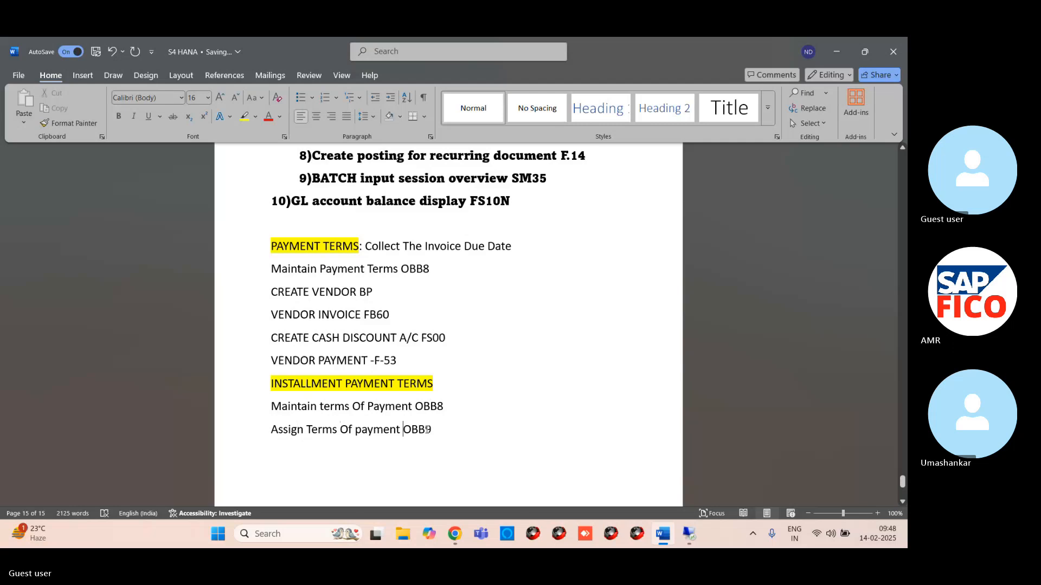
Add the line "Create master Data BP" beneath the OBB9 line.
{"action": "left_click", "coordinate": [432, 429]}
{"action": "key", "text": "Return"}
{"action": "type", "text": "Crea"}
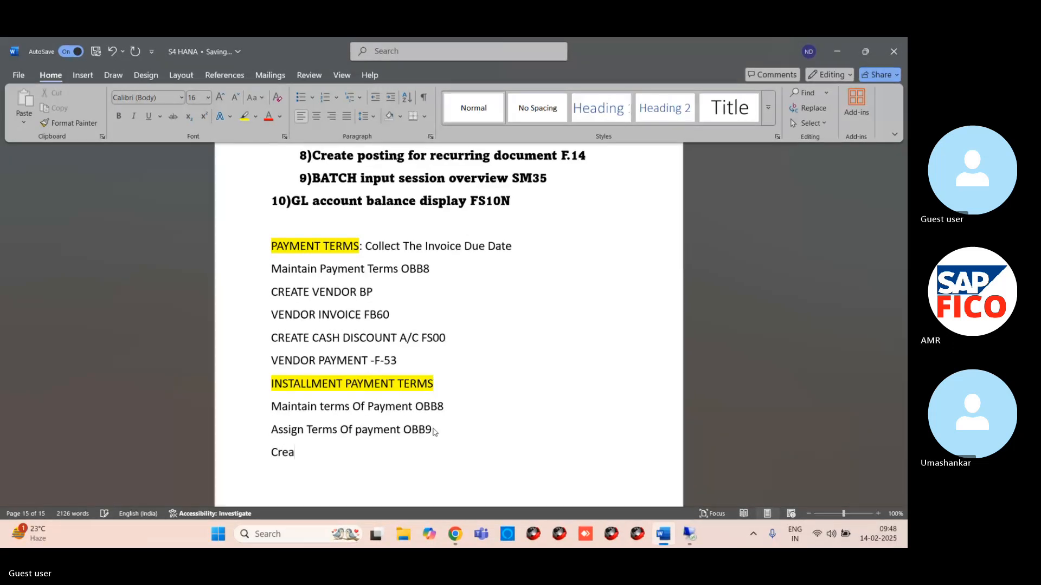
{"action": "type", "text": "te "}
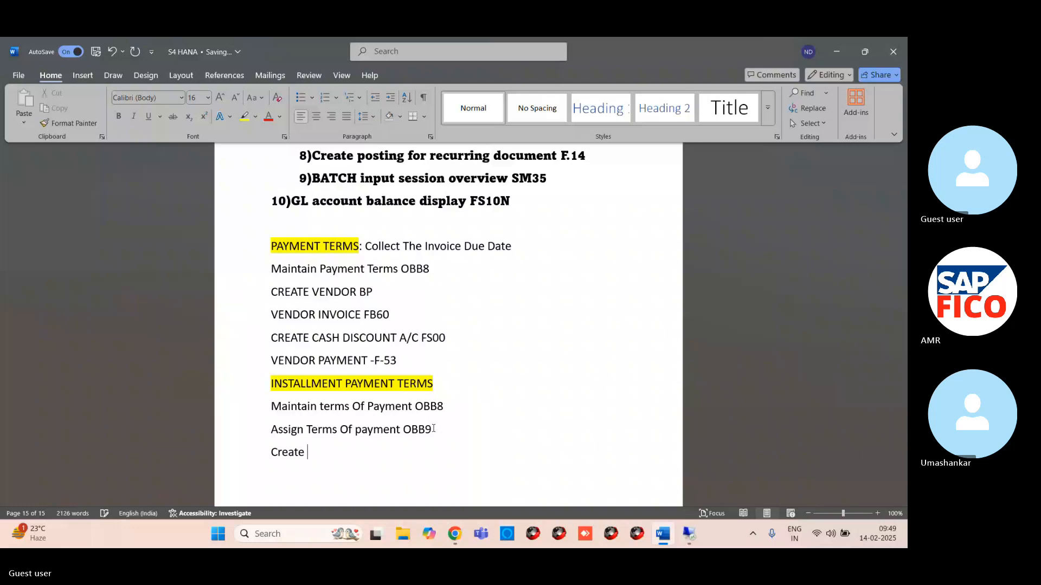
{"action": "type", "text": "master Data "}
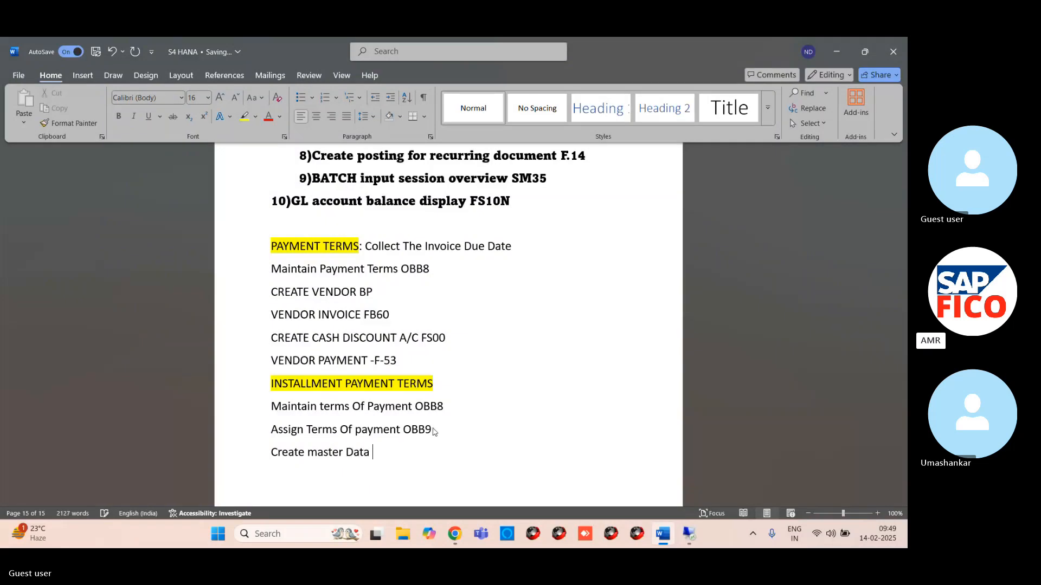
{"action": "type", "text": "BP"}
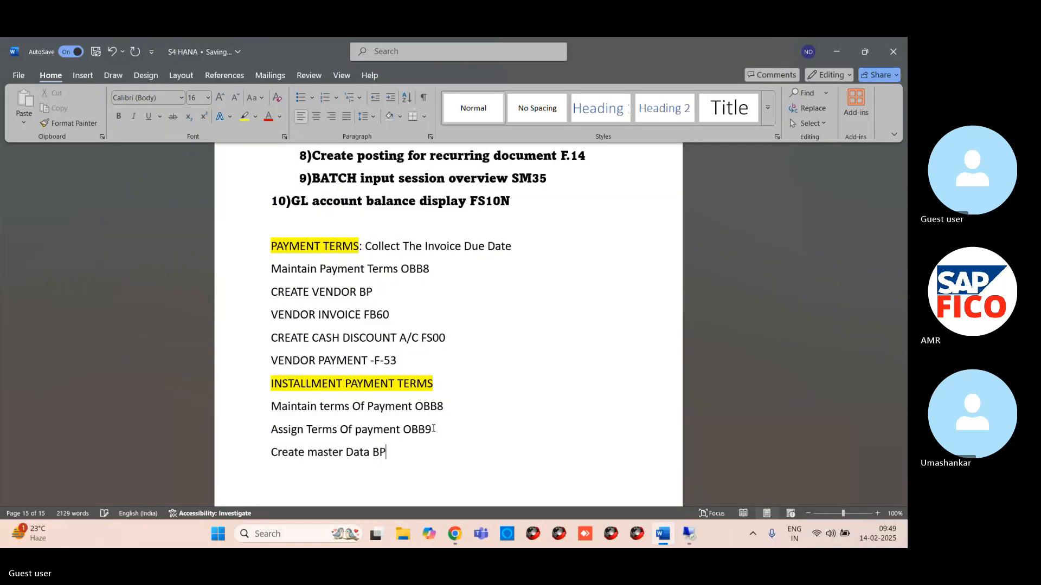
Add the lines "Vendor Invoice Posting FB60" and "Vendor report FBL1N" at the end of the list, followed by a new empty line.
{"action": "key", "text": "Return"}
{"action": "type", "text": "Ven"}
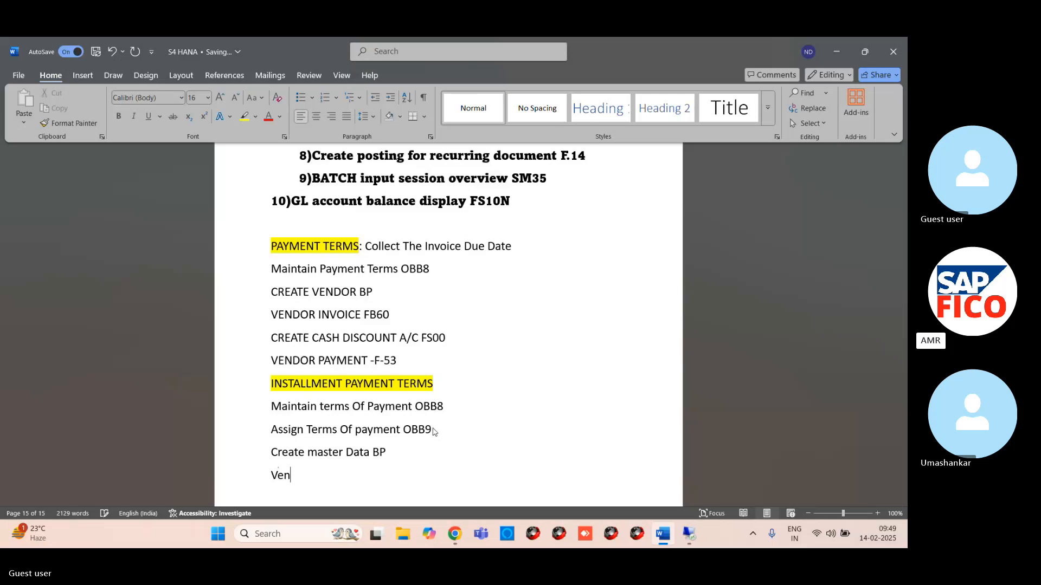
{"action": "type", "text": "dor Invo"}
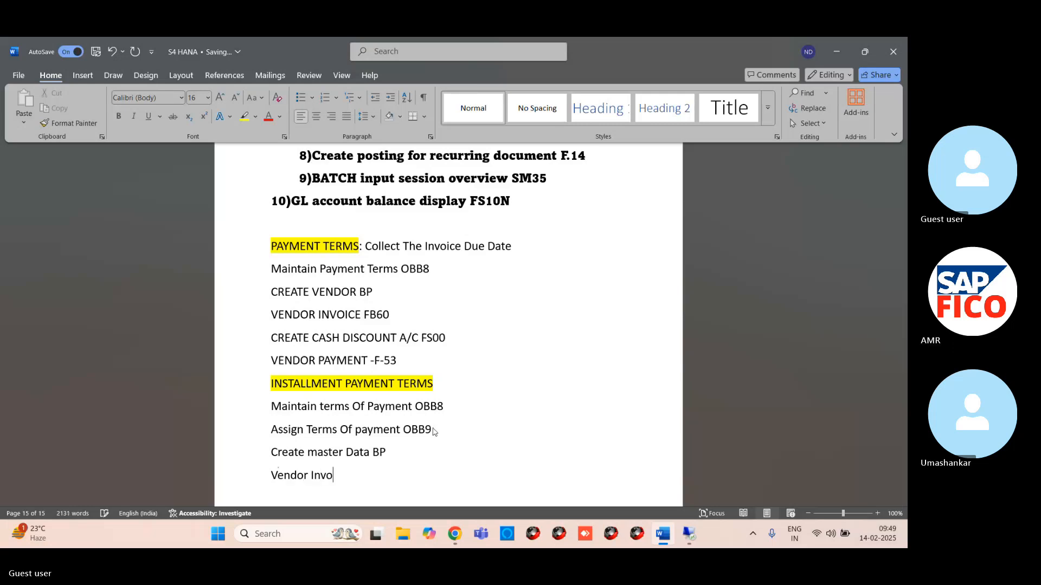
{"action": "type", "text": "ice Postin"}
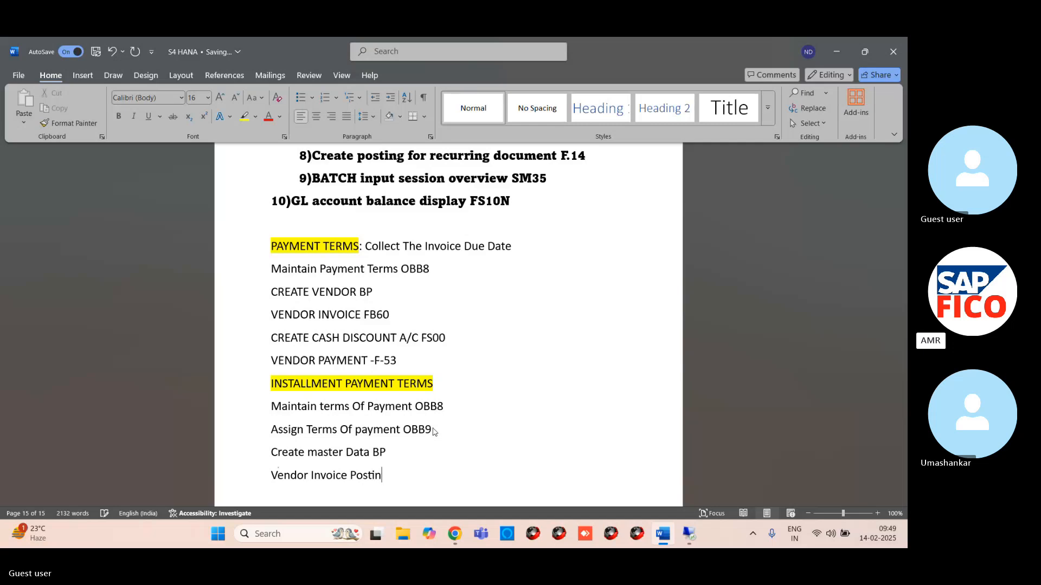
{"action": "type", "text": "g FB6"}
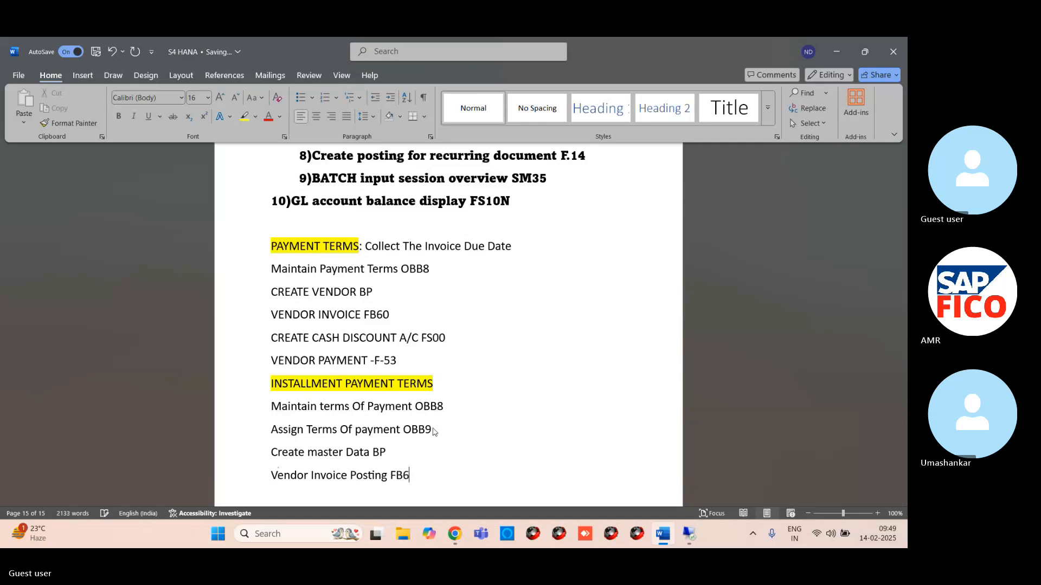
{"action": "type", "text": "0"}
{"action": "key", "text": "Return"}
{"action": "type", "text": "Vendor report FBL1N"}
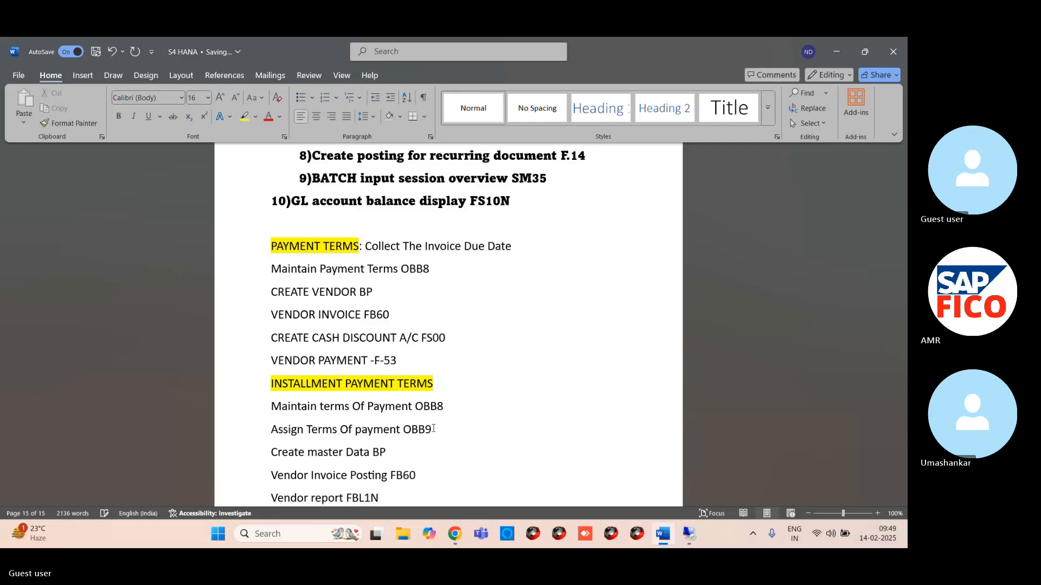
{"action": "key", "text": "Return"}
{"action": "type", "text": "V"}
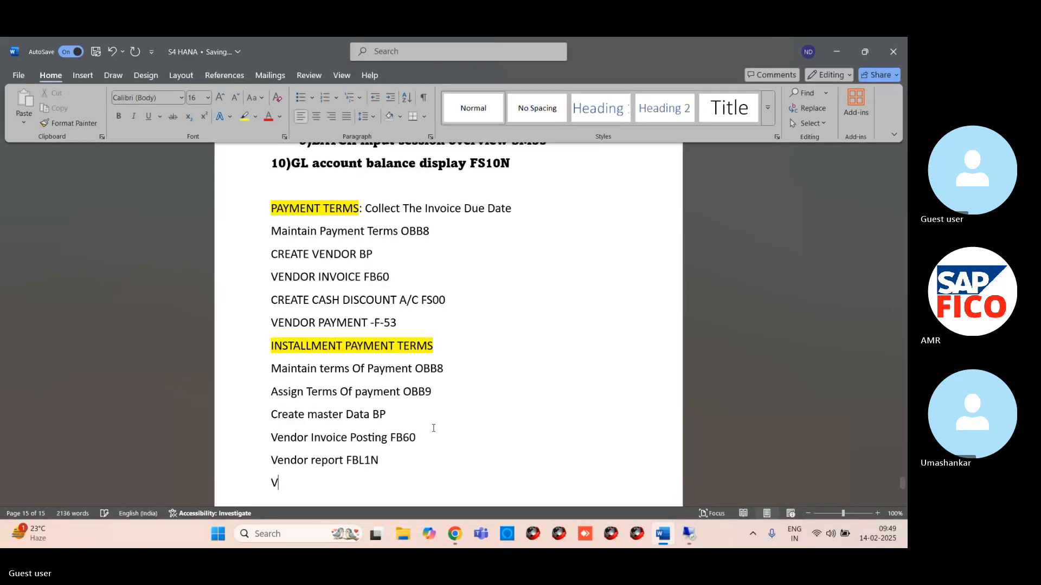
{"action": "type", "text": "endor"}
{"action": "key", "text": "BackSpace"}
{"action": "key", "text": "BackSpace"}
{"action": "key", "text": "BackSpace"}
{"action": "key", "text": "BackSpace"}
{"action": "key", "text": "BackSpace"}
{"action": "key", "text": "BackSpace"}
{"action": "key", "text": "BackSpace"}
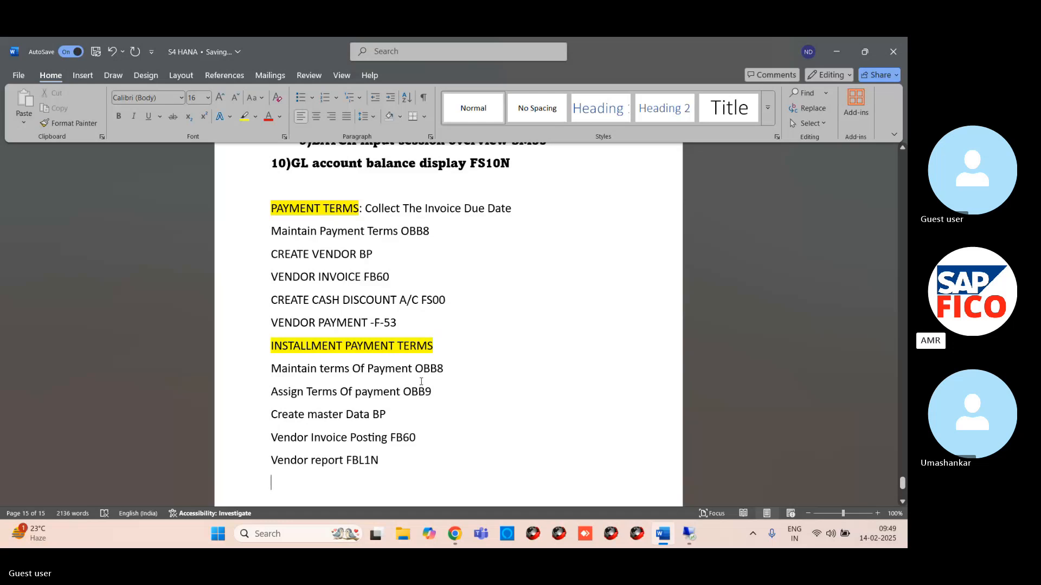
{"action": "scroll", "coordinate": [421, 381], "scroll_direction": "up", "scroll_amount": 2}
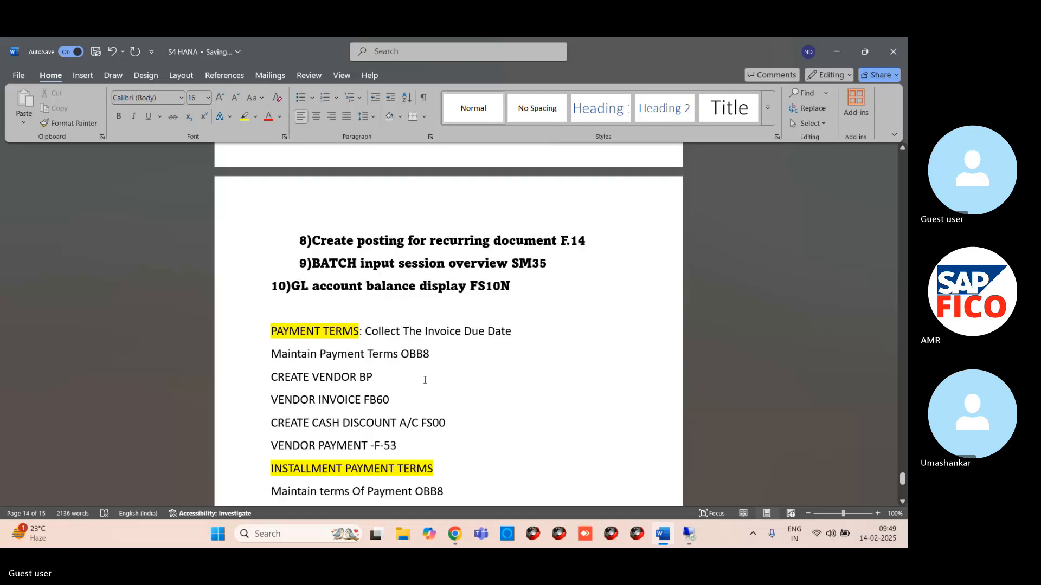
{"action": "scroll", "coordinate": [535, 422], "scroll_direction": "down", "scroll_amount": 2}
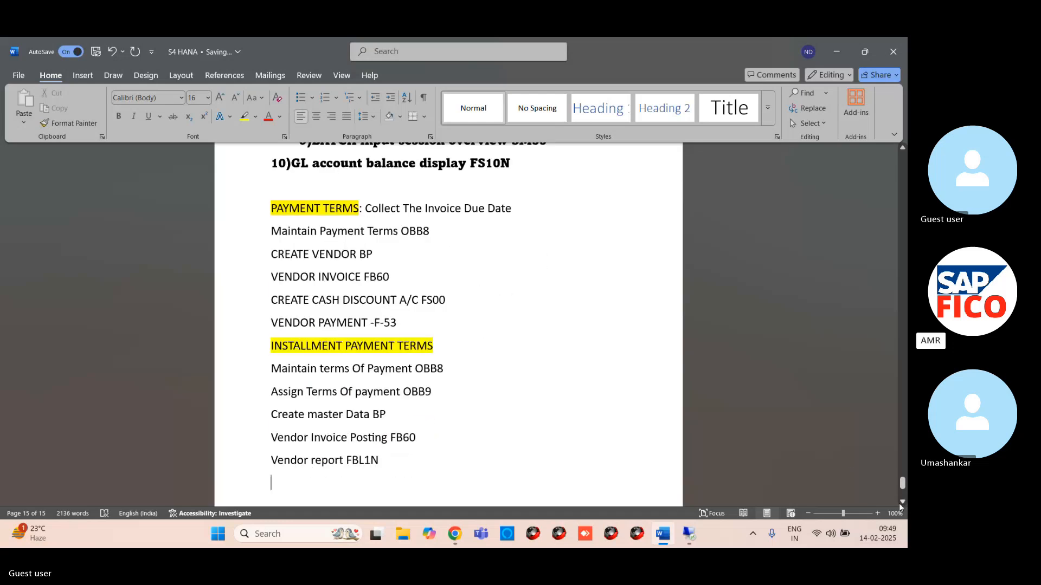
{"action": "scroll", "coordinate": [627, 379], "scroll_direction": "down", "scroll_amount": 2}
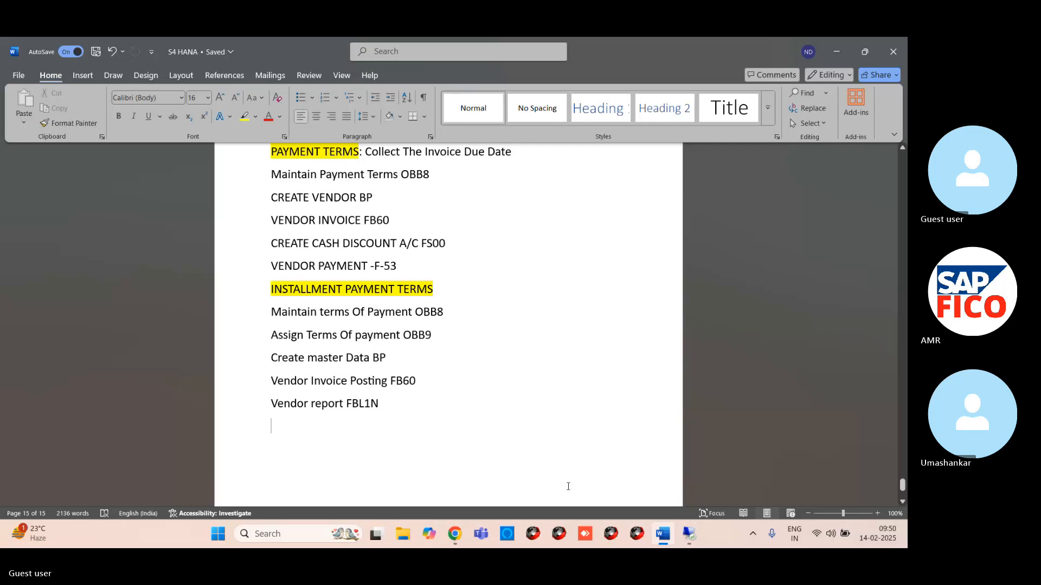
Switch to SAP Easy Access in the remote desktop session and open transaction OBB8 for the terms of payment.
{"action": "left_click", "coordinate": [694, 534]}
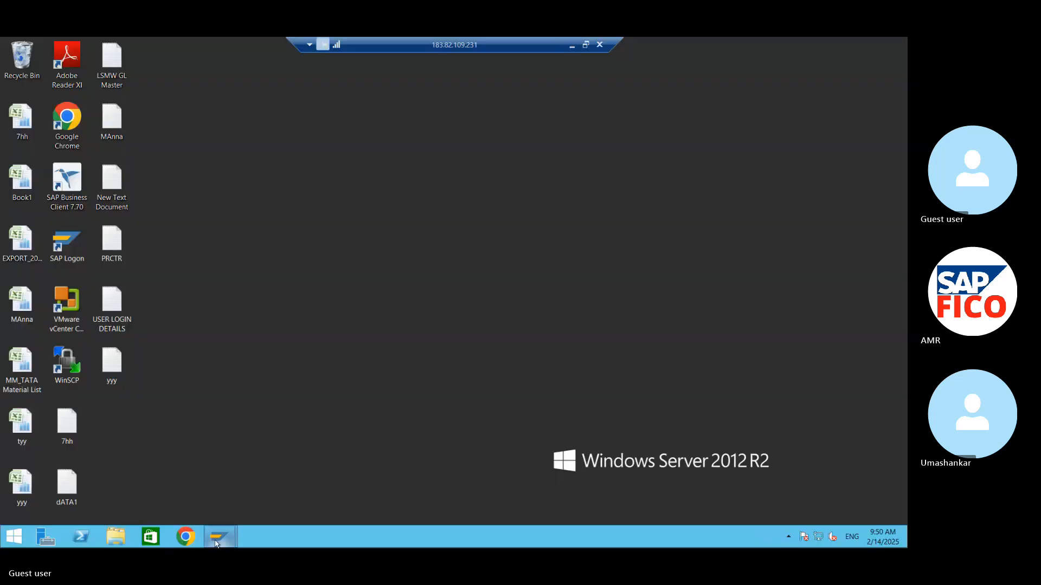
{"action": "mouse_move", "coordinate": [217, 543]}
{"action": "left_click", "coordinate": [282, 478]}
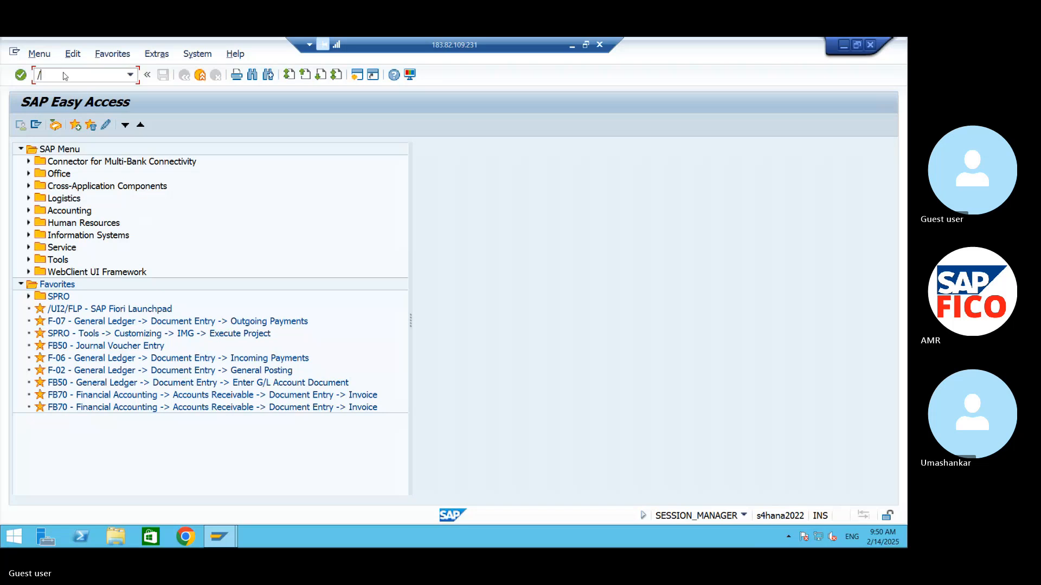
{"action": "type", "text": "OBB8"}
{"action": "key", "text": "Return"}
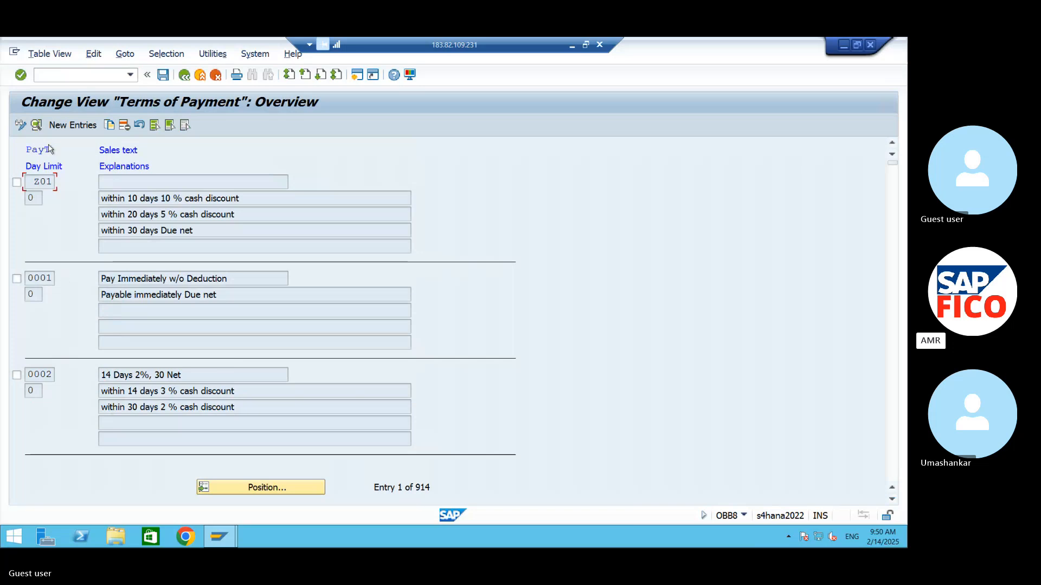
Create a new terms of payment entry and set its payment terms key to AM10.
{"action": "left_click", "coordinate": [71, 125]}
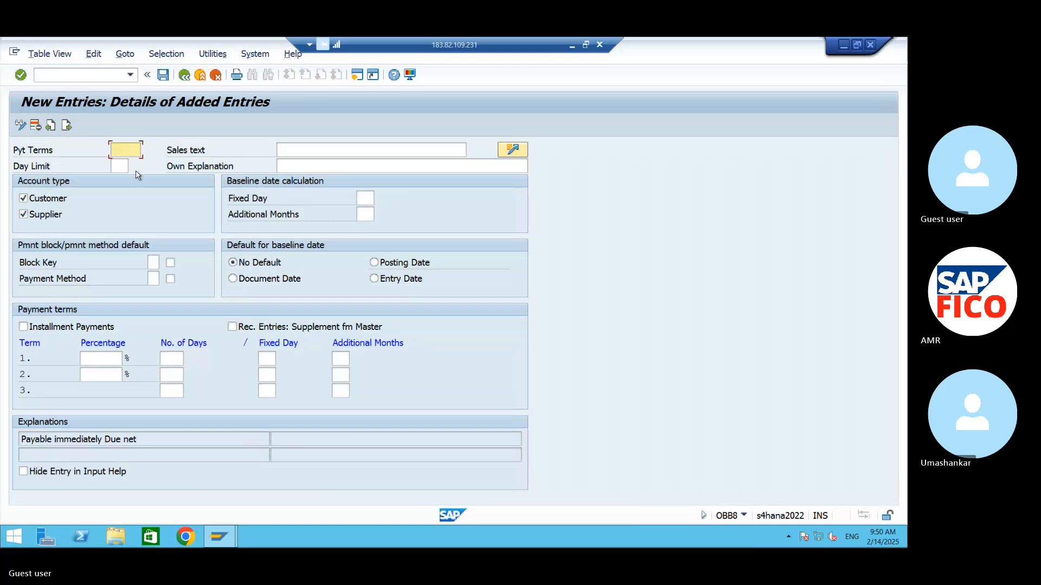
{"action": "type", "text": "AM99"}
{"action": "key", "text": "BackSpace"}
{"action": "key", "text": "BackSpace"}
{"action": "key", "text": "BackSpace"}
{"action": "key", "text": "BackSpace"}
{"action": "type", "text": "99"}
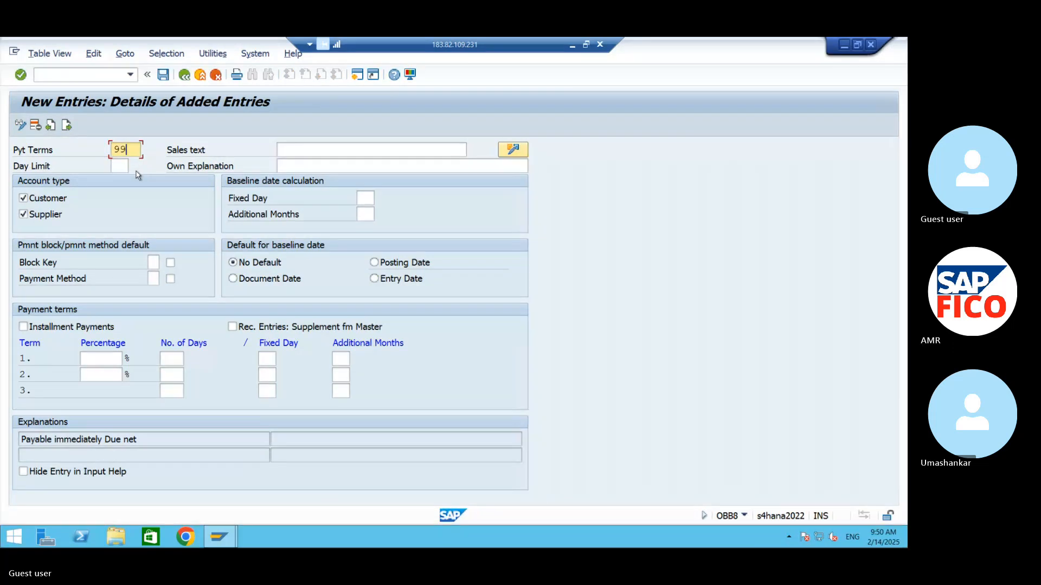
{"action": "key", "text": "BackSpace"}
{"action": "type", "text": "A"}
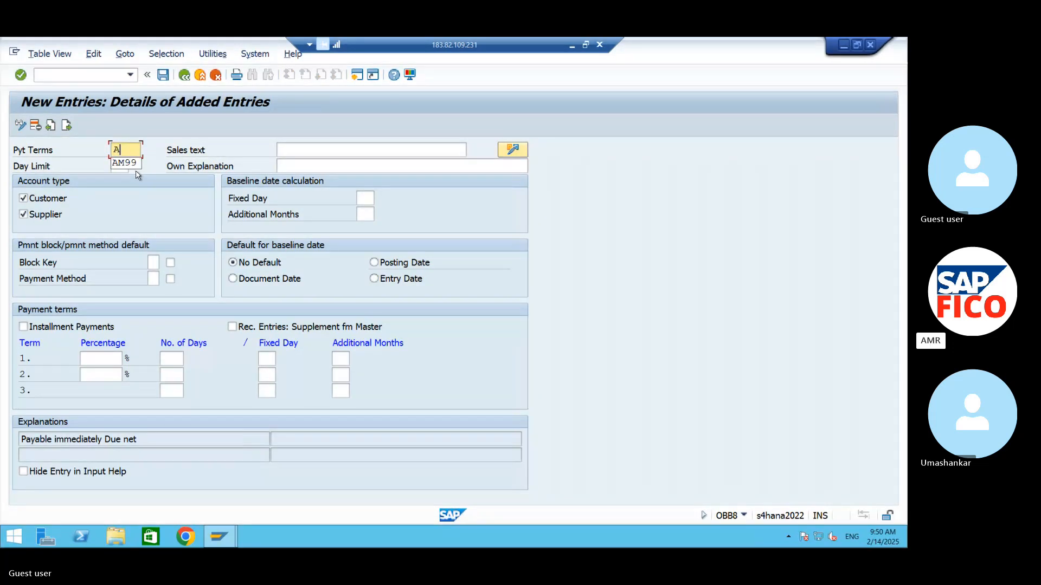
{"action": "type", "text": "M10"}
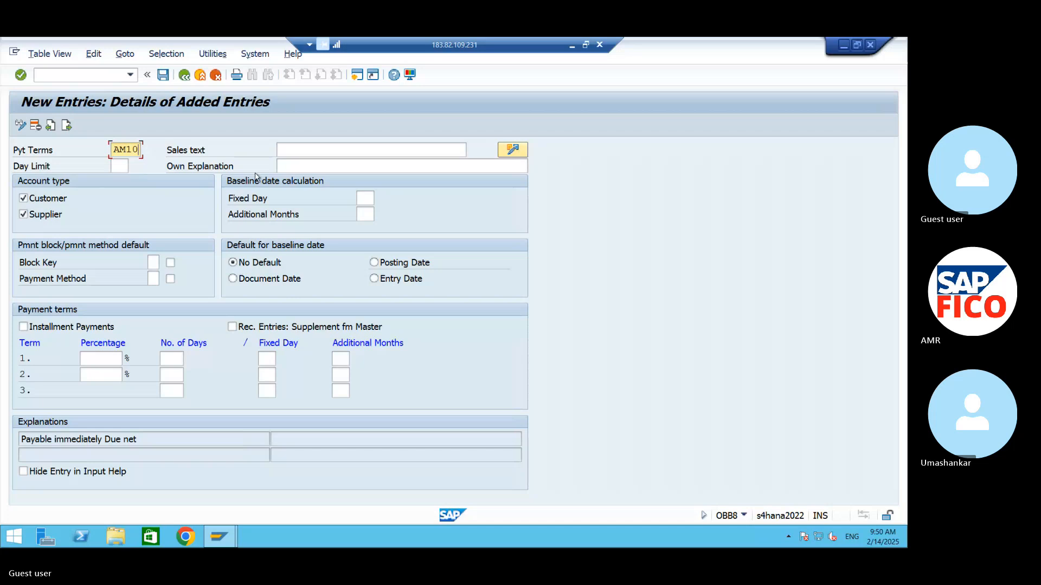
{"action": "left_click", "coordinate": [315, 151]}
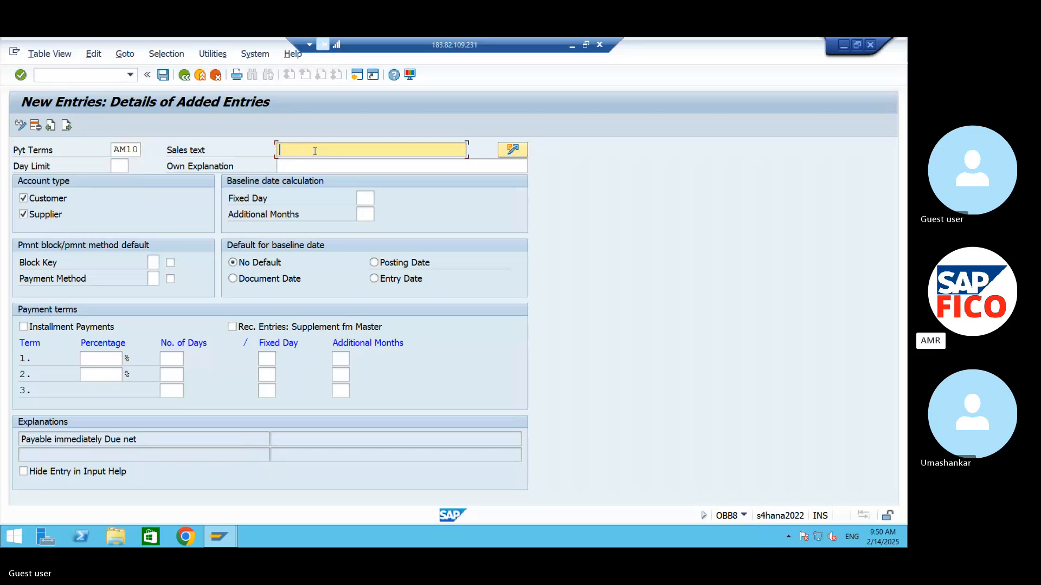
{"action": "type", "text": "a"}
{"action": "key", "text": "BackSpace"}
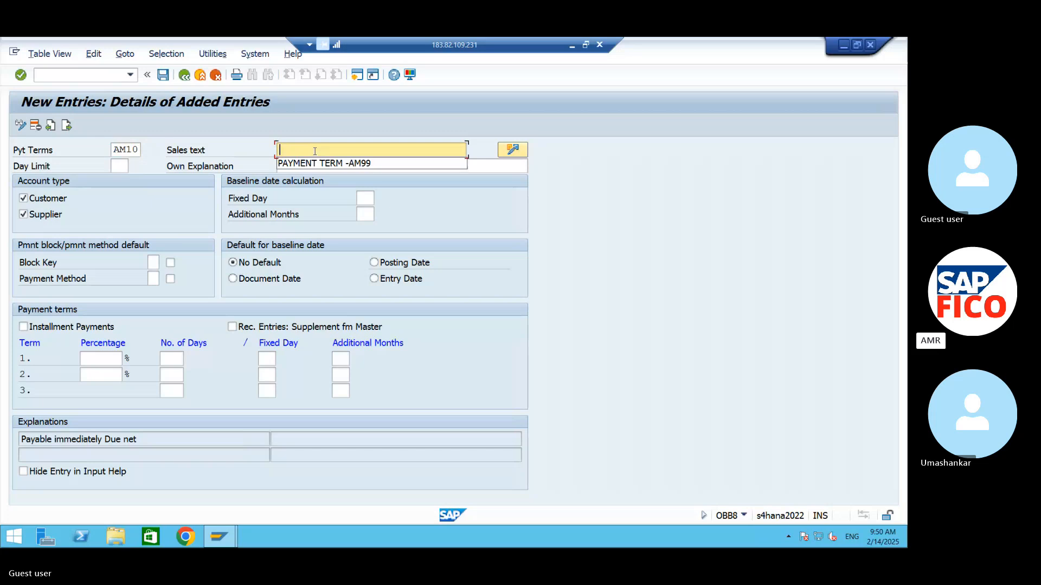
{"action": "left_click", "coordinate": [453, 162]}
{"action": "left_click", "coordinate": [454, 163]}
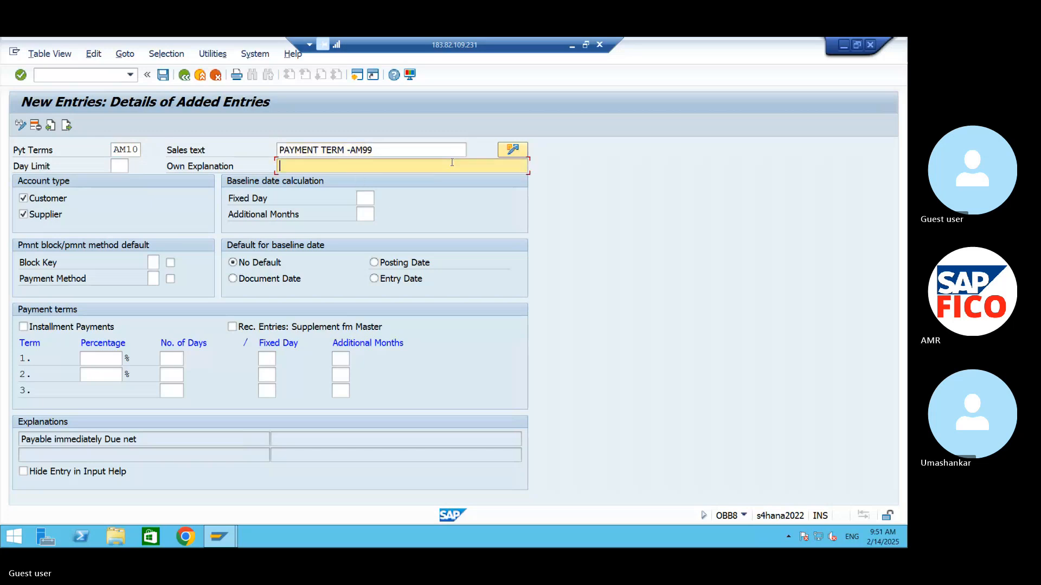
{"action": "left_click", "coordinate": [426, 148]}
{"action": "key", "text": "BackSpace"}
{"action": "key", "text": "BackSpace"}
{"action": "key", "text": "BackSpace"}
{"action": "key", "text": "BackSpace"}
{"action": "key", "text": "BackSpace"}
{"action": "key", "text": "BackSpace"}
{"action": "key", "text": "BackSpace"}
{"action": "key", "text": "BackSpace"}
{"action": "key", "text": "BackSpace"}
{"action": "key", "text": "BackSpace"}
{"action": "key", "text": "BackSpace"}
{"action": "key", "text": "BackSpace"}
{"action": "key", "text": "BackSpace"}
{"action": "key", "text": "BackSpace"}
{"action": "key", "text": "BackSpace"}
{"action": "key", "text": "BackSpace"}
{"action": "key", "text": "BackSpace"}
{"action": "key", "text": "BackSpace"}
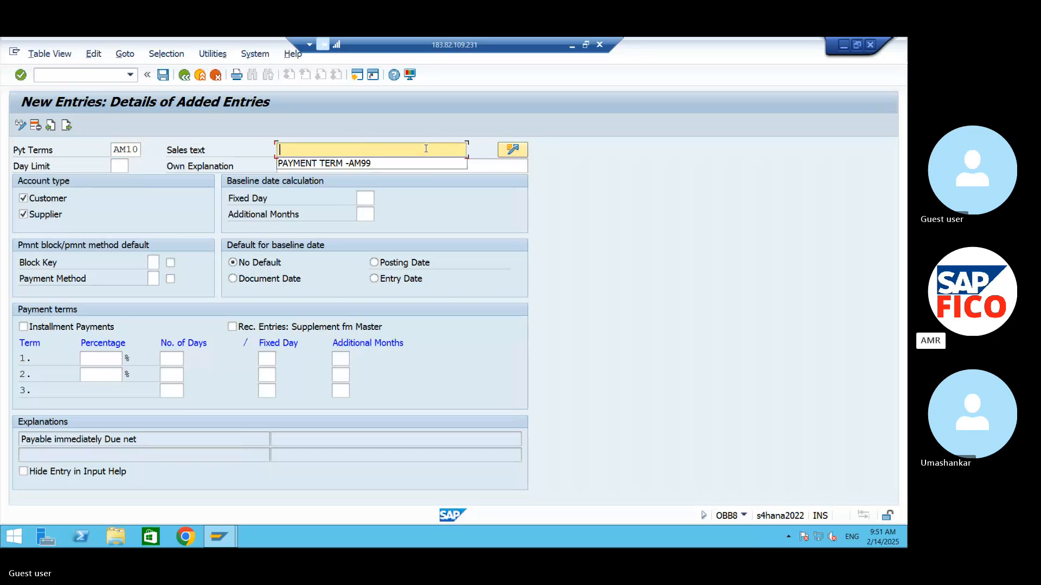
{"action": "left_click", "coordinate": [568, 188]}
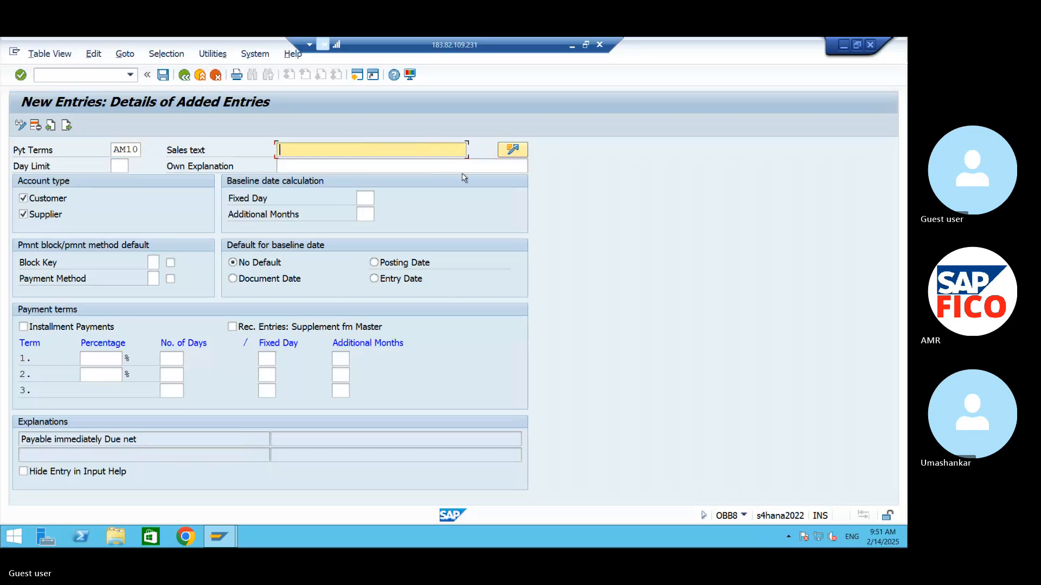
Enter "10 DAYS PAYMENT TERM" as the own explanation and default the baseline date to the document date.
{"action": "left_click", "coordinate": [453, 166]}
{"action": "type", "text": "10 "}
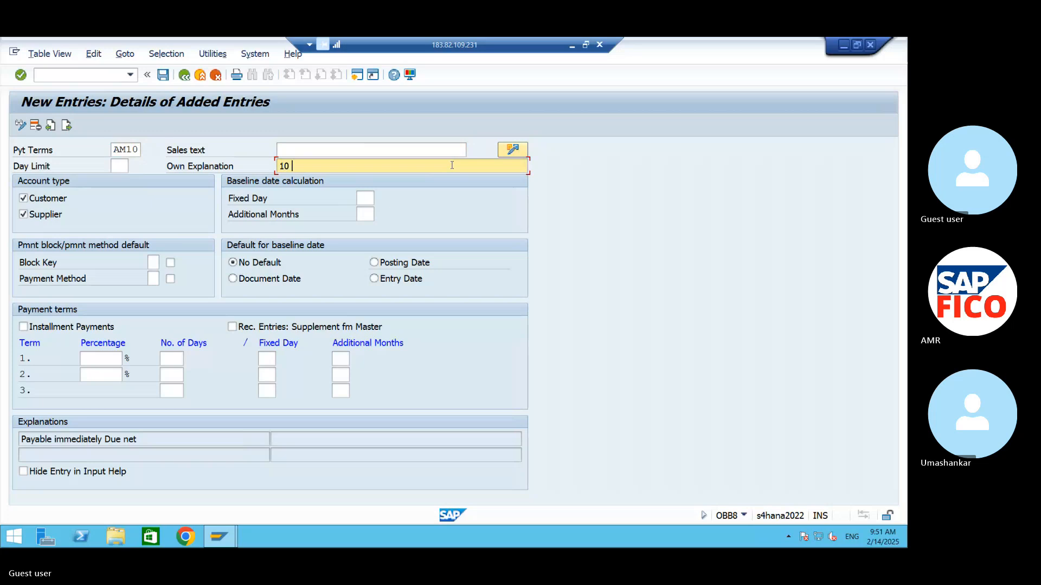
{"action": "type", "text": "DAYS PAYMENT T"}
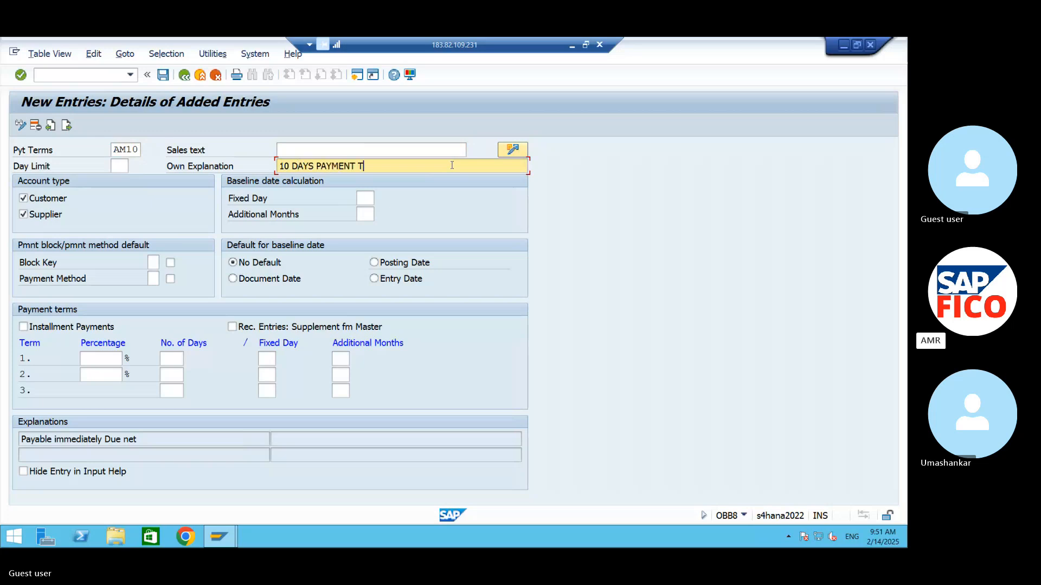
{"action": "type", "text": "ERM"}
{"action": "left_click", "coordinate": [233, 279]}
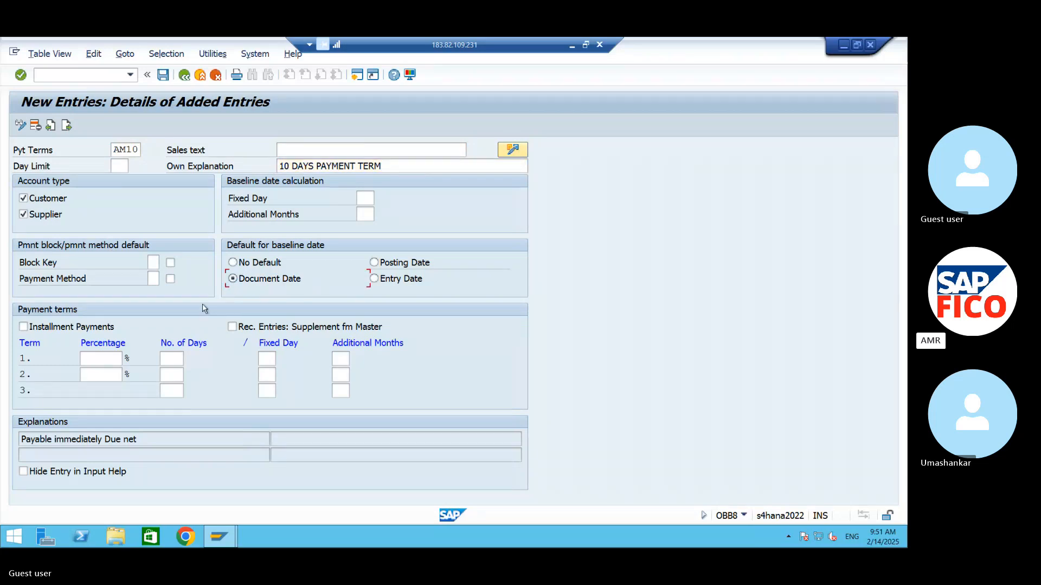
Set the first term's number of days to 10 and try to save the new entry.
{"action": "left_click", "coordinate": [103, 358]}
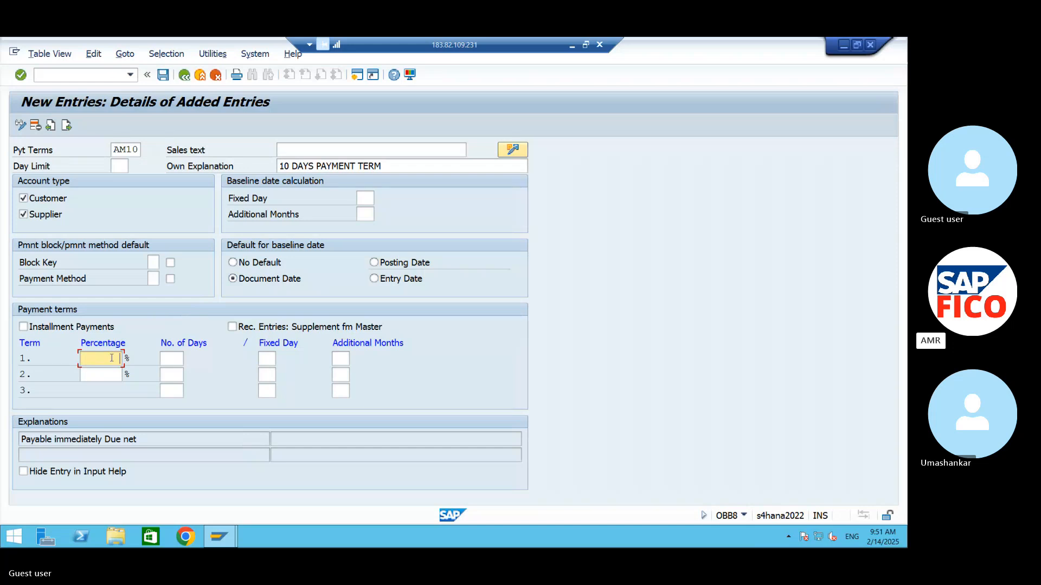
{"action": "left_click", "coordinate": [183, 359]}
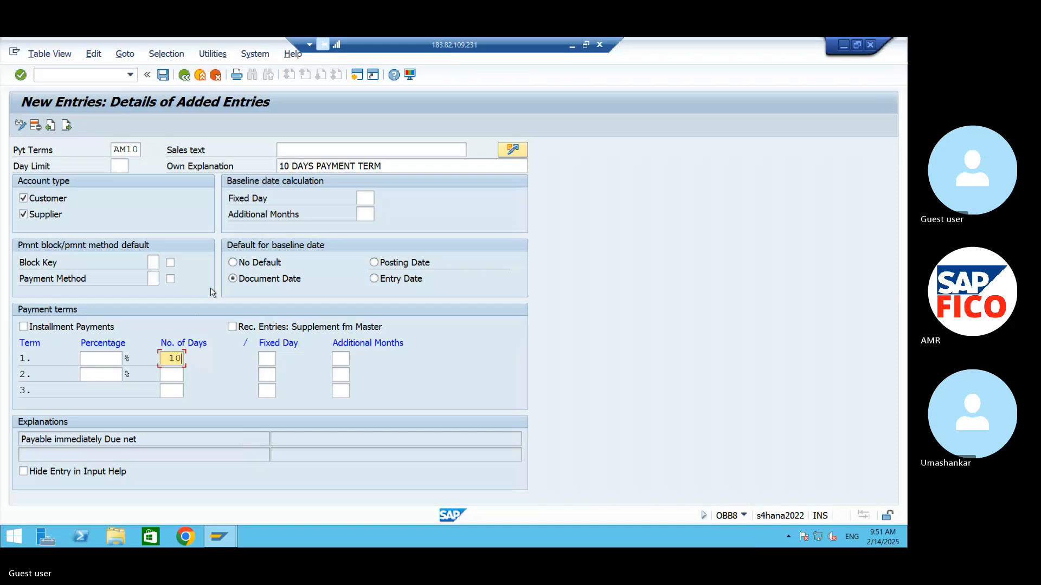
{"action": "left_click", "coordinate": [163, 75]}
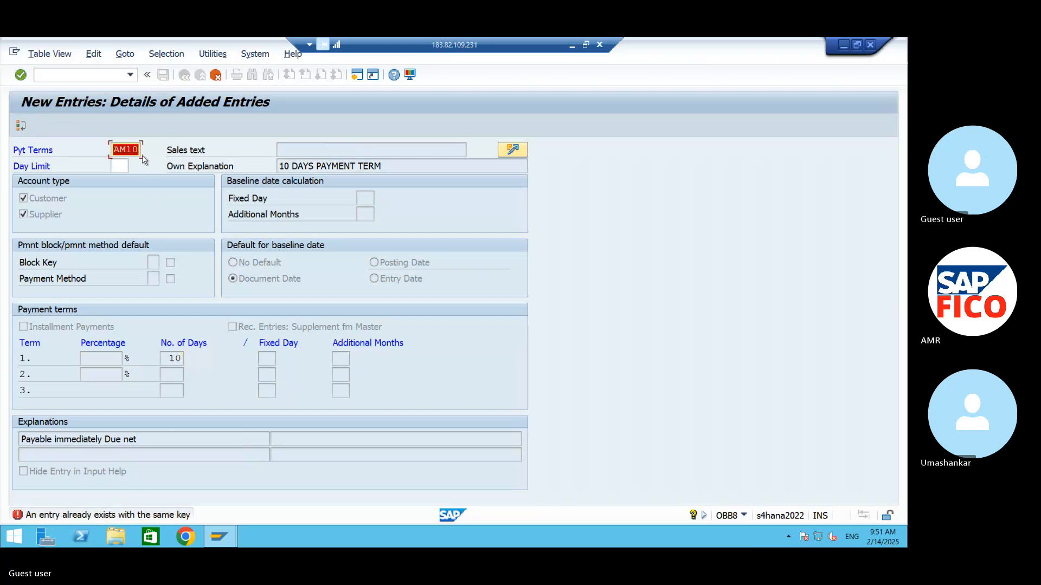
Try to use AM20 as the payment terms key of the new entry.
{"action": "type", "text": "99"}
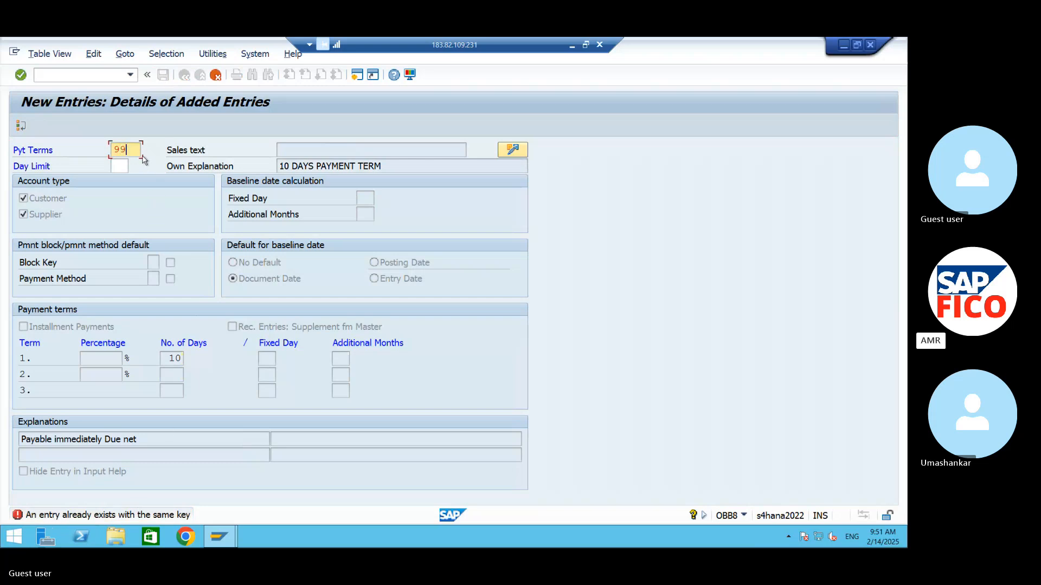
{"action": "type", "text": "10"}
{"action": "key", "text": "BackSpace"}
{"action": "key", "text": "BackSpace"}
{"action": "key", "text": "BackSpace"}
{"action": "key", "text": "BackSpace"}
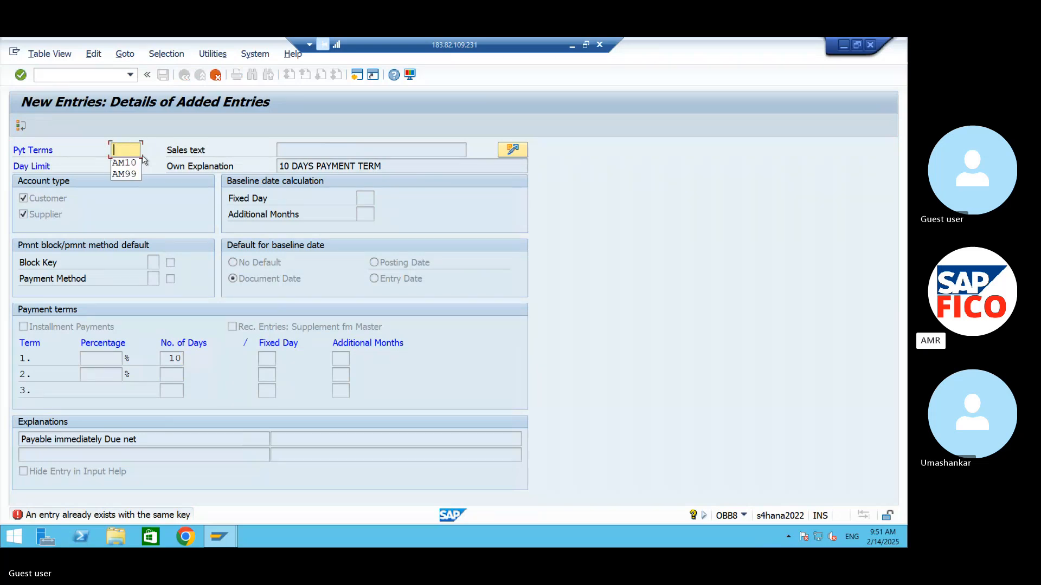
{"action": "type", "text": "AM20"}
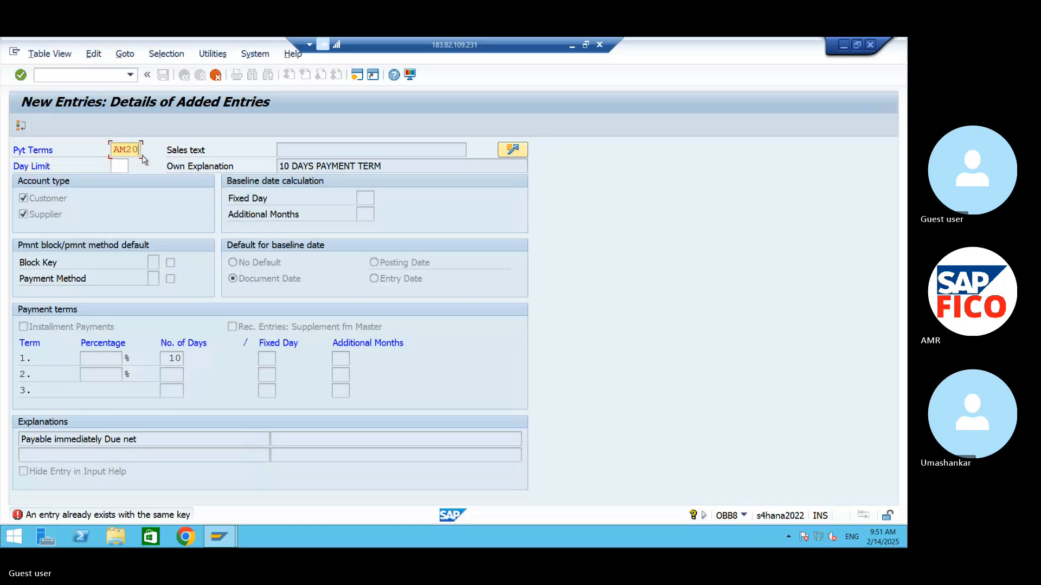
{"action": "key", "text": "Return"}
Set the payment terms key to AM30 and save the entry.
{"action": "type", "text": "99"}
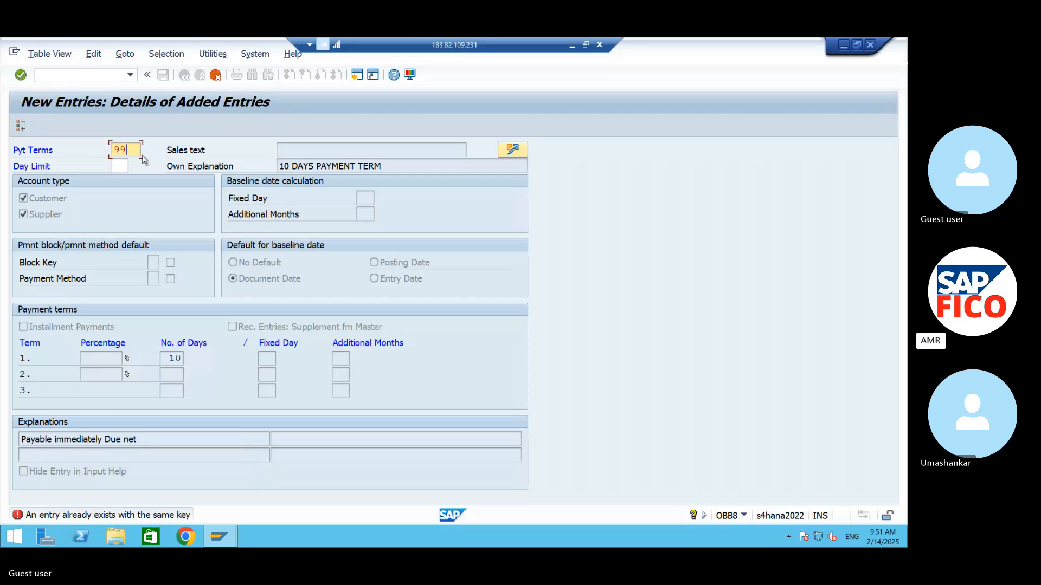
{"action": "key", "text": "BackSpace"}
{"action": "key", "text": "BackSpace"}
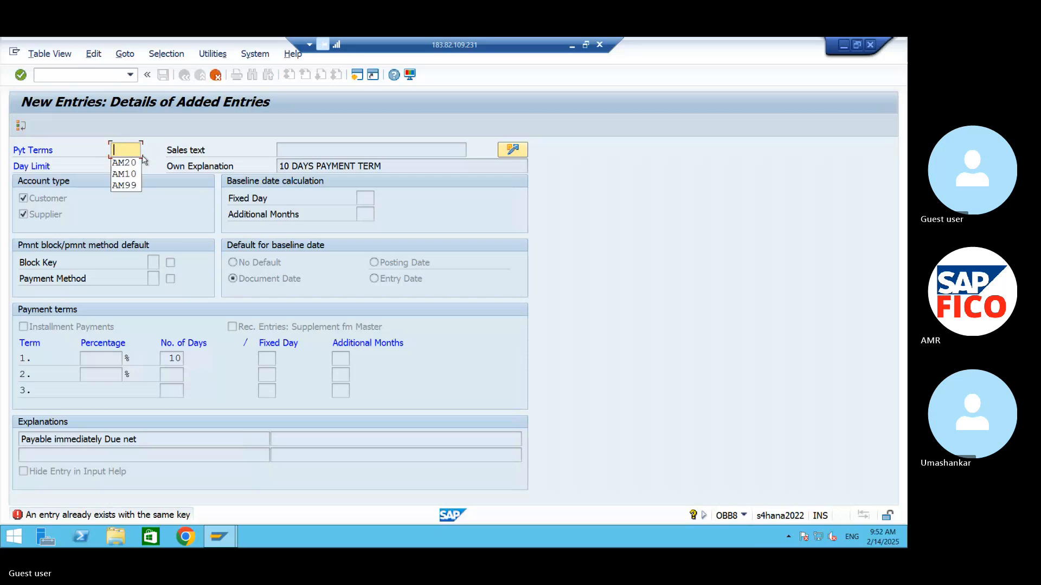
{"action": "type", "text": "AM30"}
{"action": "key", "text": "Return"}
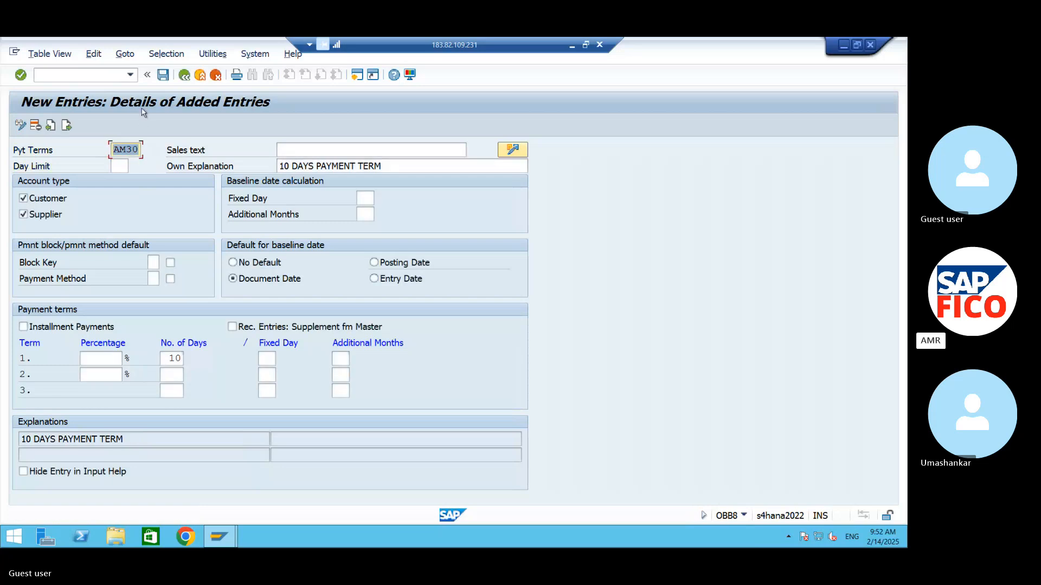
{"action": "left_click", "coordinate": [163, 77]}
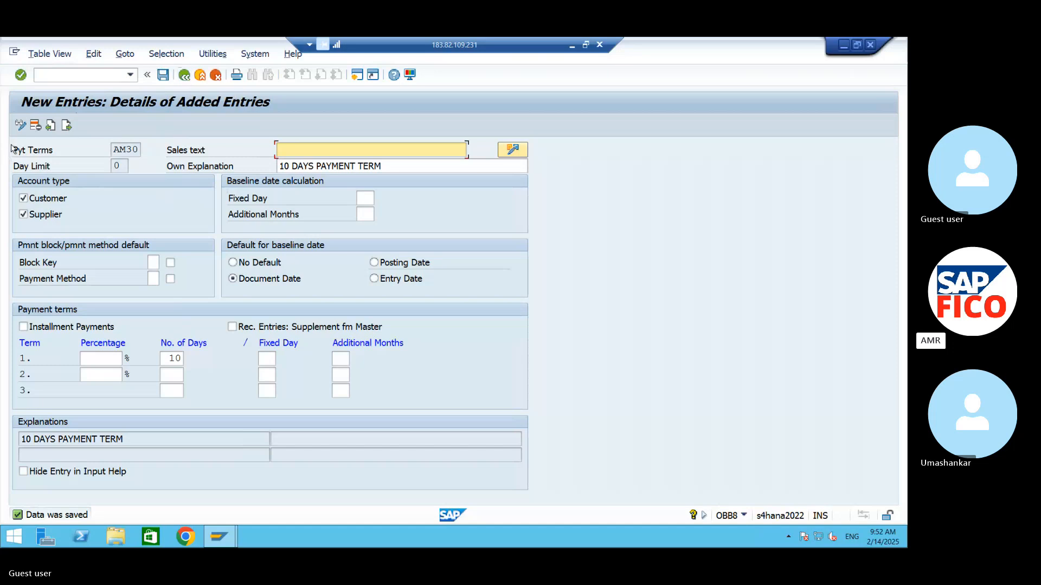
Leave the new entries form and return to the terms of payment overview.
{"action": "left_click", "coordinate": [68, 132]}
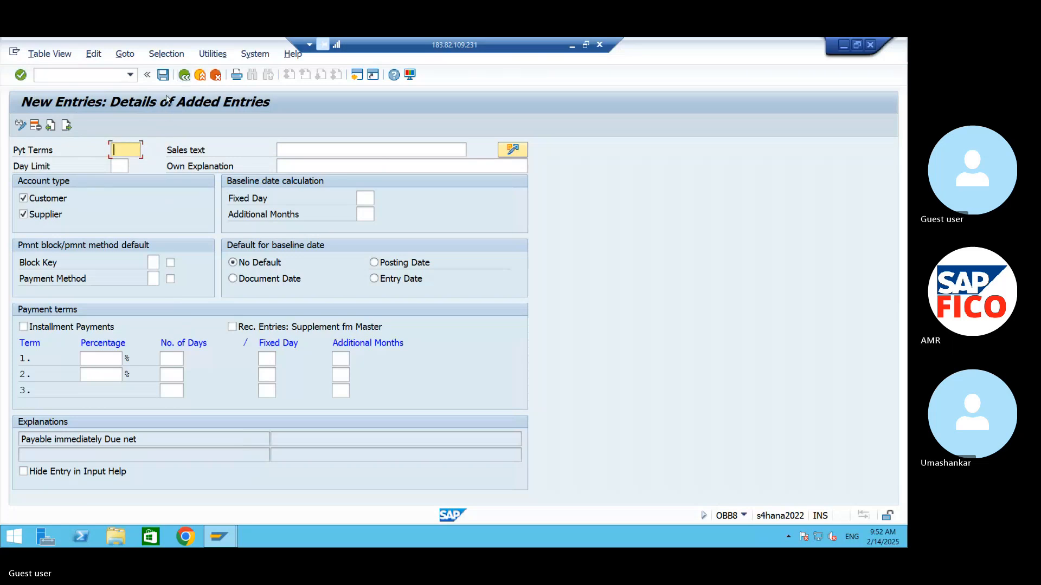
{"action": "left_click", "coordinate": [186, 75]}
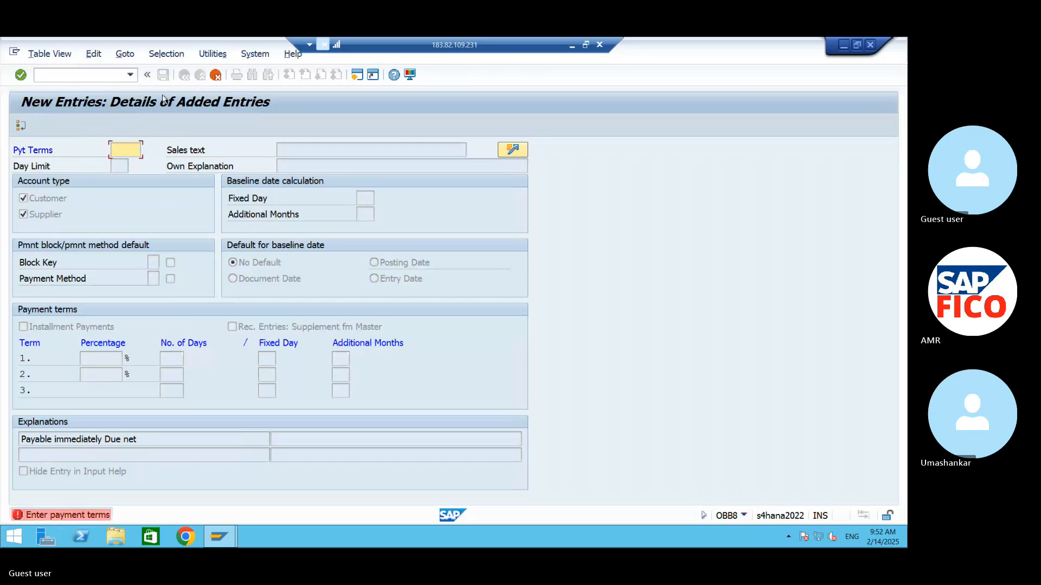
{"action": "left_click", "coordinate": [215, 76]}
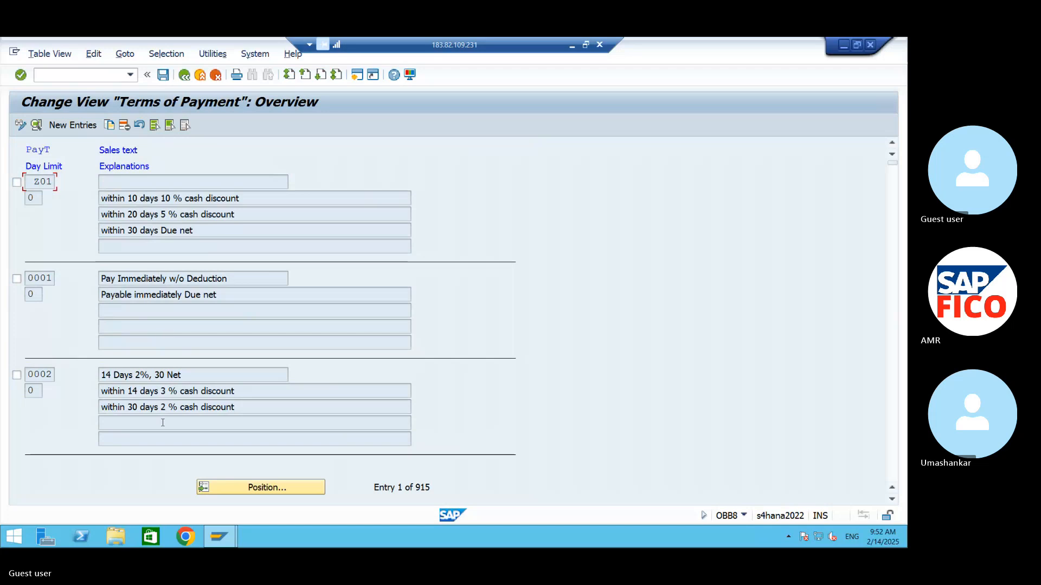
Position the terms of payment list at AM30 and open that entry's details.
{"action": "left_click", "coordinate": [255, 490]}
{"action": "type", "text": "AM"}
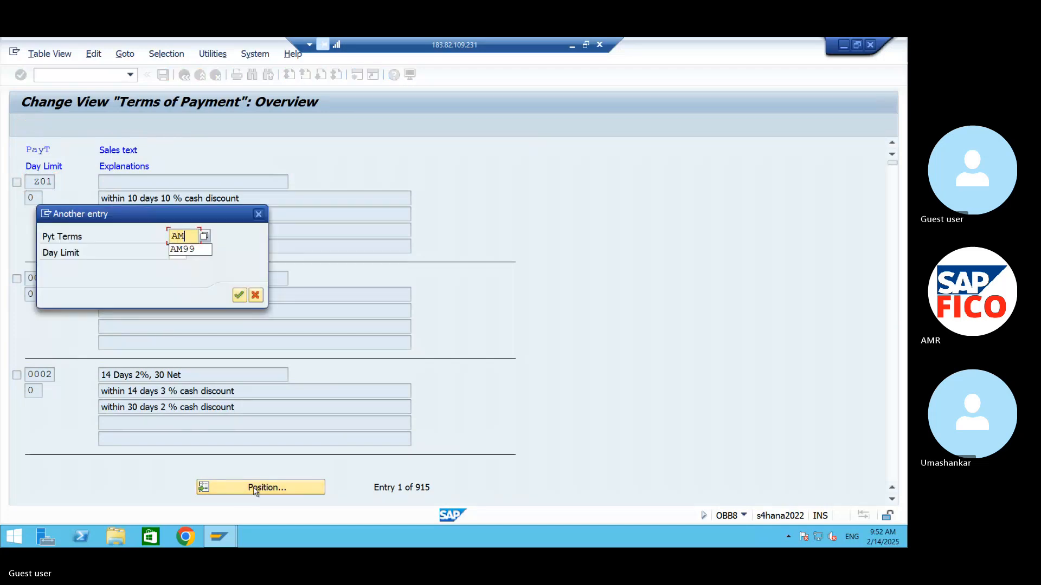
{"action": "type", "text": "30"}
{"action": "key", "text": "Return"}
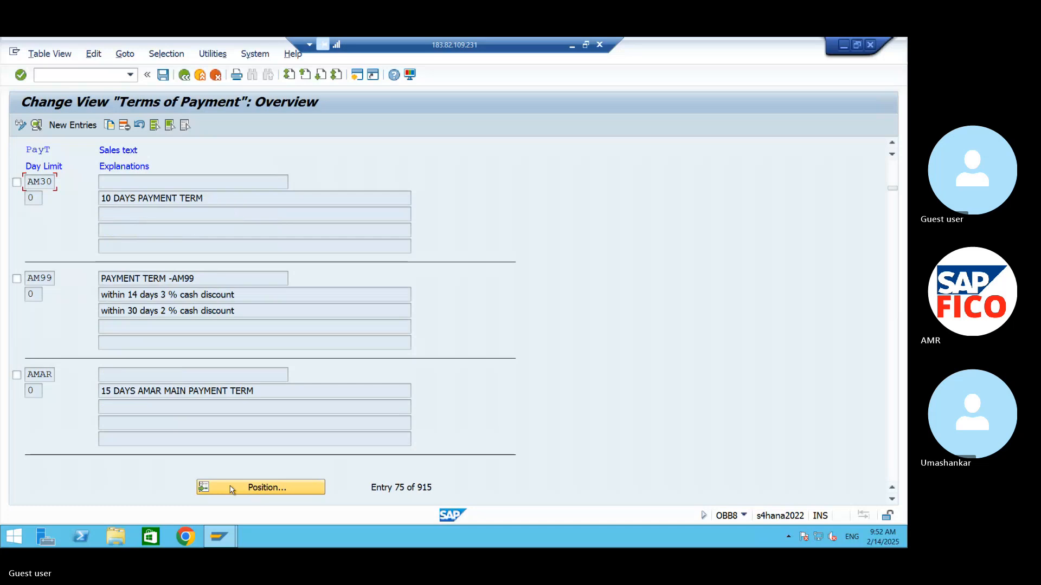
{"action": "double_click", "coordinate": [41, 179]}
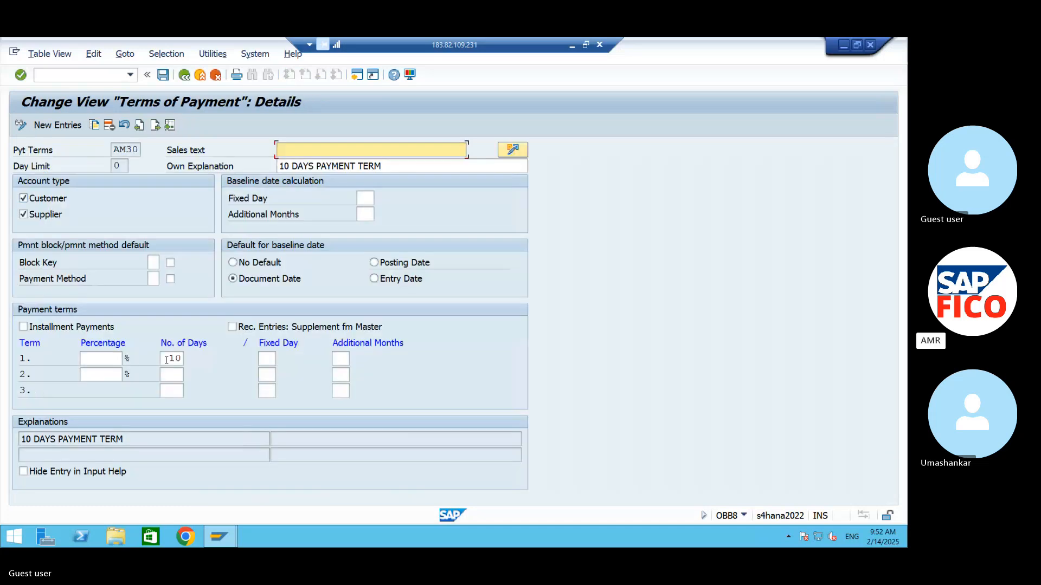
Clear the number of days for the first term of payment term AM30.
{"action": "left_click", "coordinate": [175, 377]}
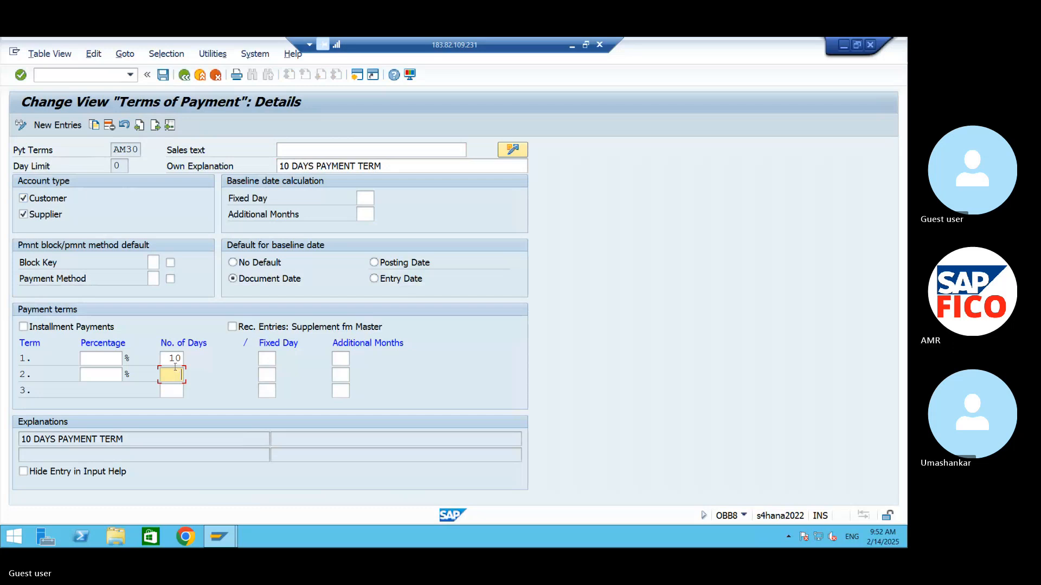
{"action": "left_click", "coordinate": [180, 357]}
{"action": "key", "text": "BackSpace"}
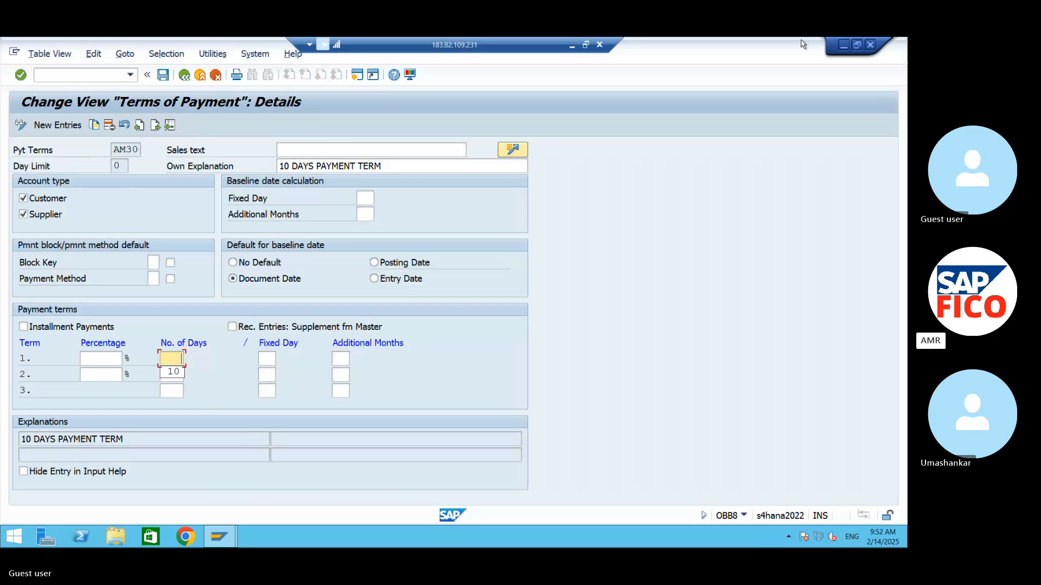
Switch to the Skype call in Chrome, unmute the microphone, mute it again and minimize the browser.
{"action": "left_click", "coordinate": [844, 44]}
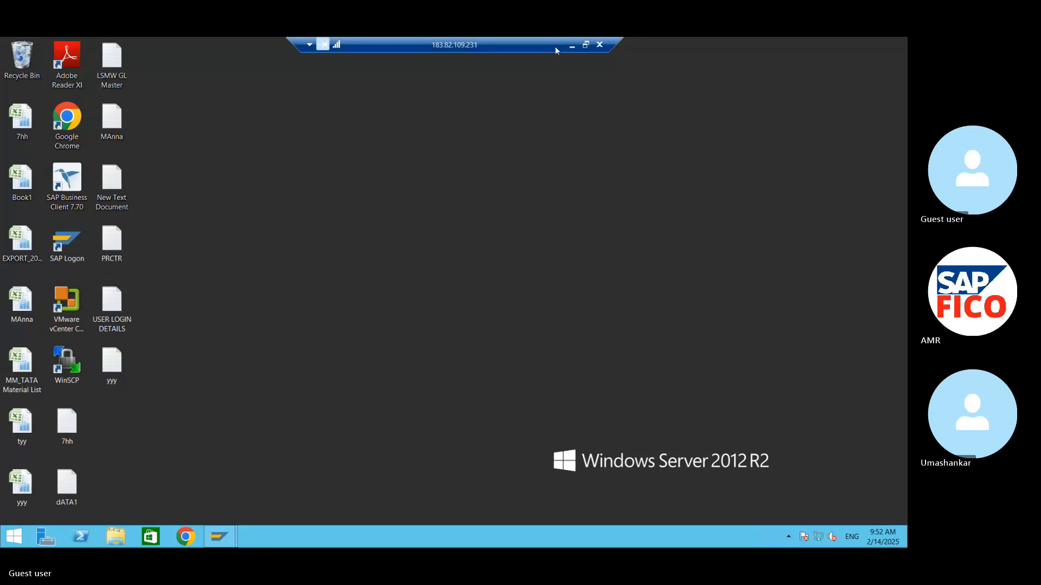
{"action": "left_click", "coordinate": [572, 46]}
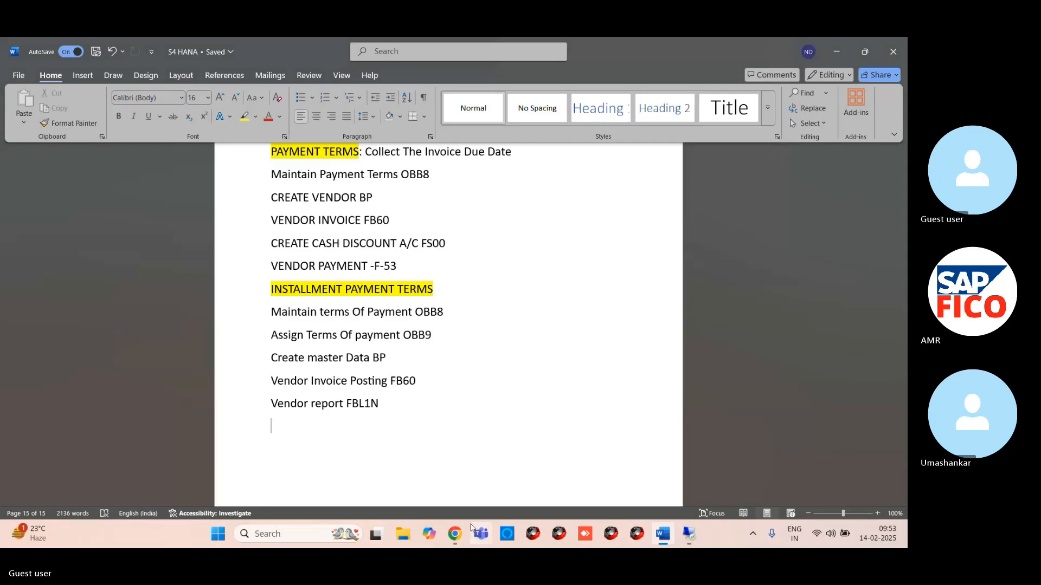
{"action": "mouse_move", "coordinate": [458, 532]}
{"action": "left_click", "coordinate": [395, 461]}
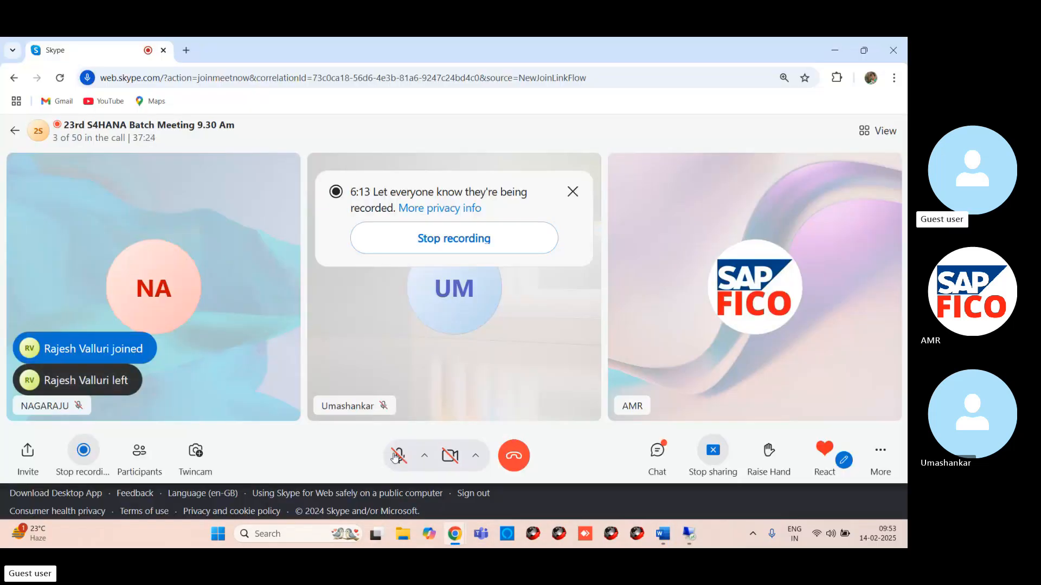
{"action": "left_click", "coordinate": [396, 457]}
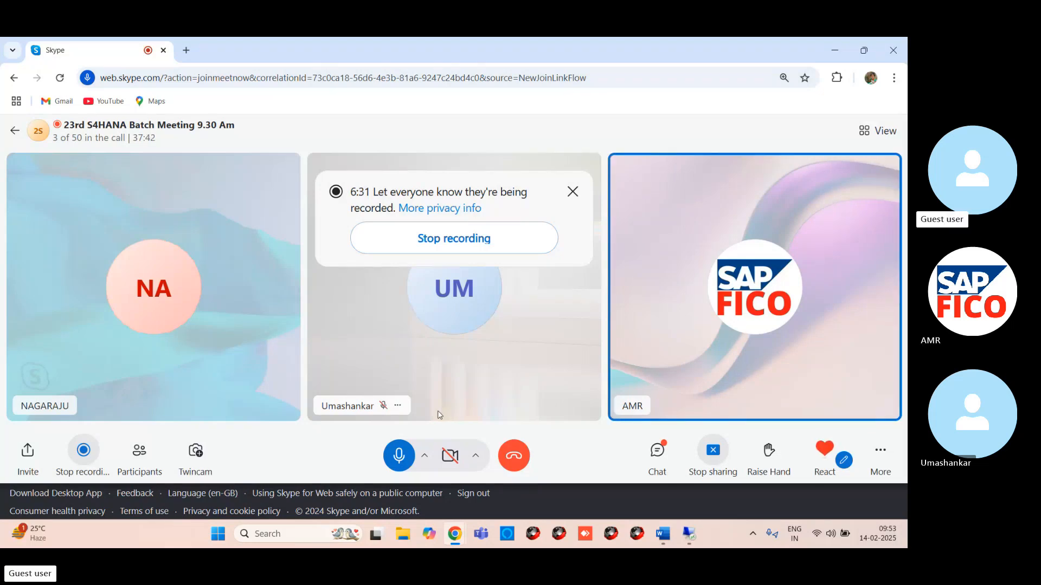
{"action": "left_click", "coordinate": [398, 454]}
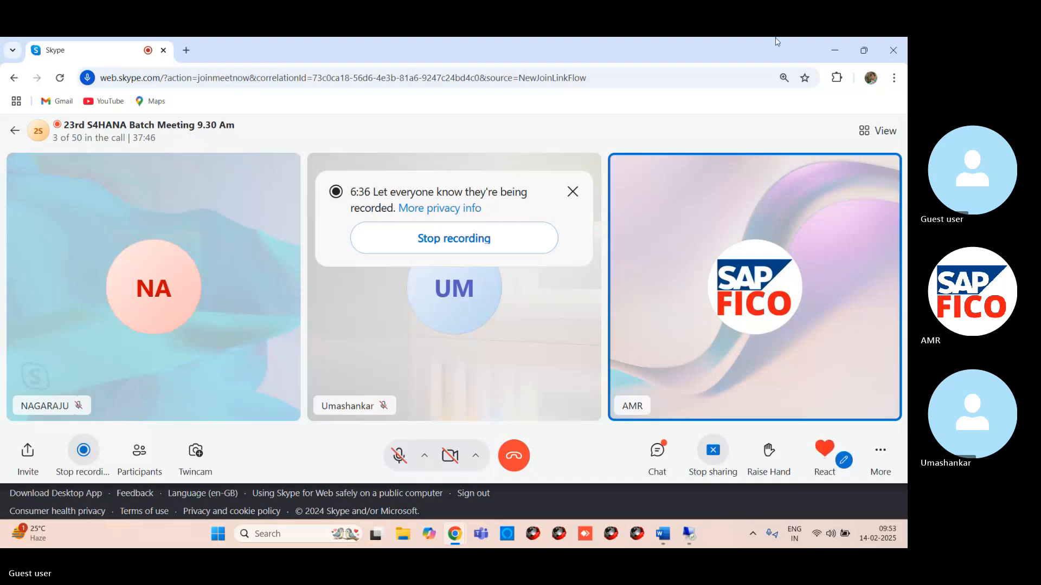
{"action": "left_click", "coordinate": [835, 51]}
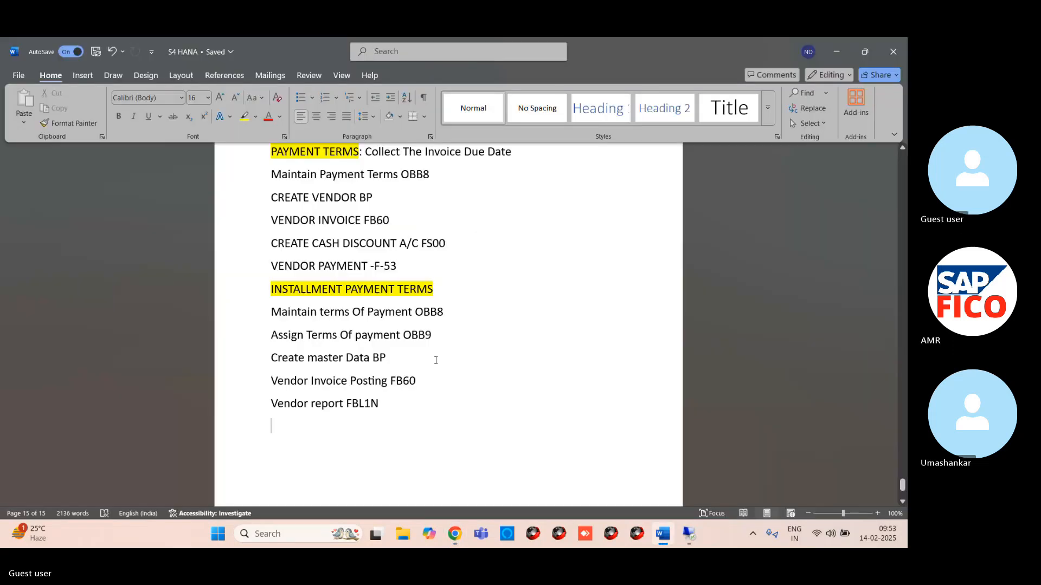
Switch to the remote desktop session and bring the SAP terms of payment details window to the front.
{"action": "mouse_move", "coordinate": [689, 534]}
{"action": "left_click", "coordinate": [681, 486]}
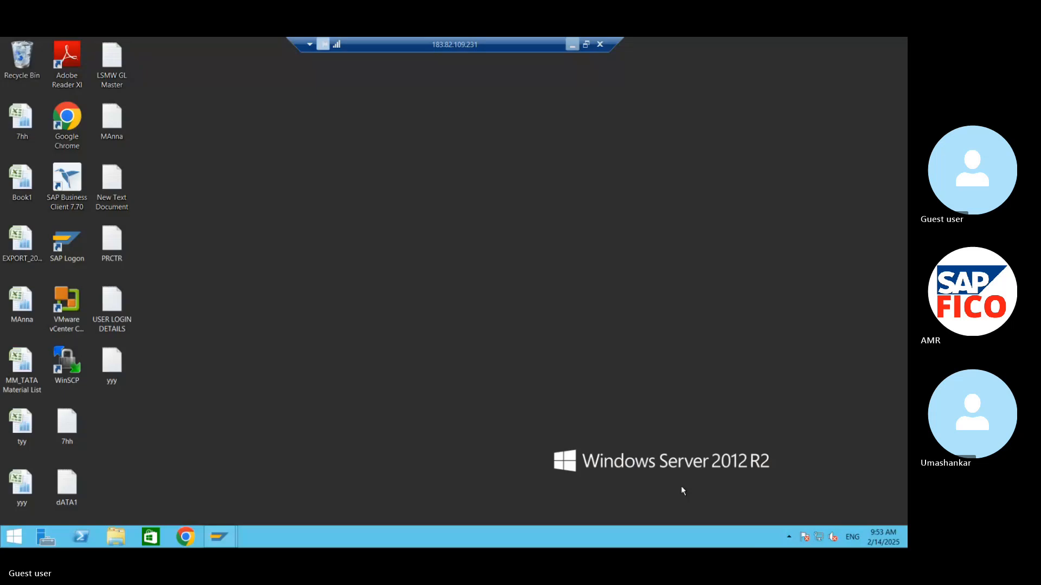
{"action": "mouse_move", "coordinate": [219, 537]}
{"action": "left_click", "coordinate": [286, 472]}
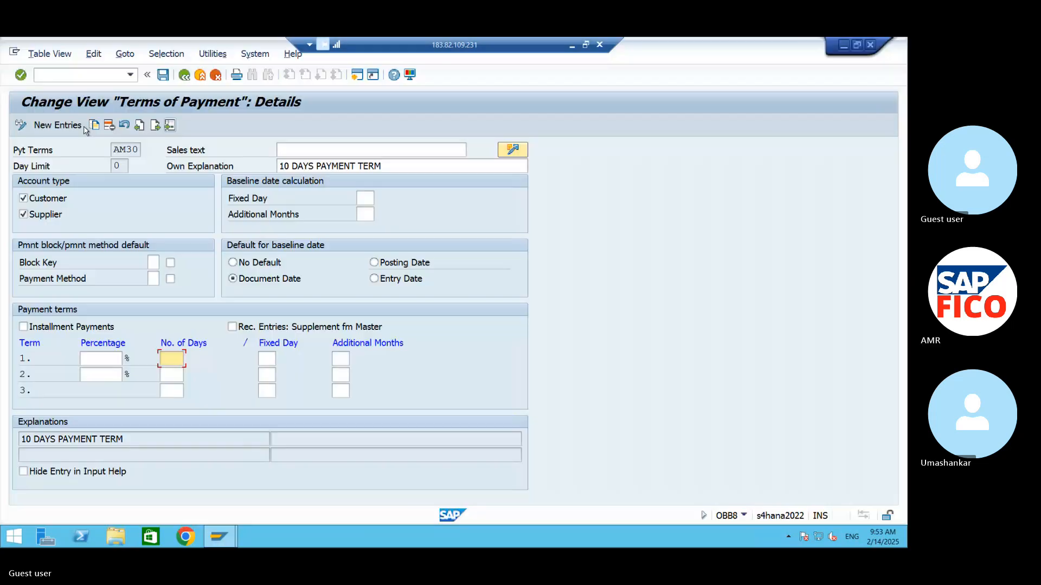
{"action": "left_click", "coordinate": [185, 76]}
{"action": "left_click", "coordinate": [73, 125]}
{"action": "type", "text": "AM"}
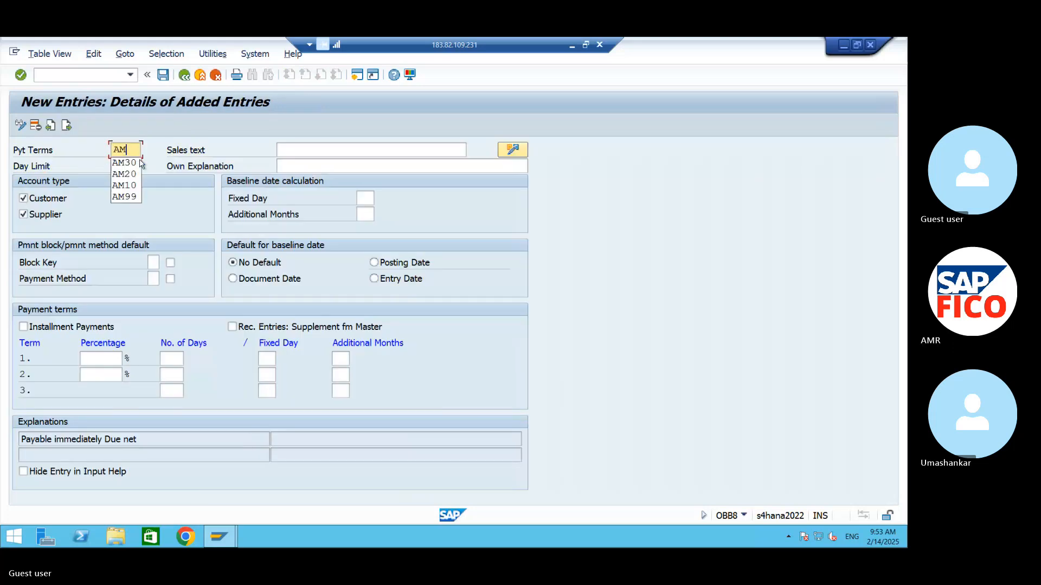
{"action": "key", "text": "BackSpace"}
{"action": "key", "text": "BackSpace"}
{"action": "left_click", "coordinate": [215, 76]}
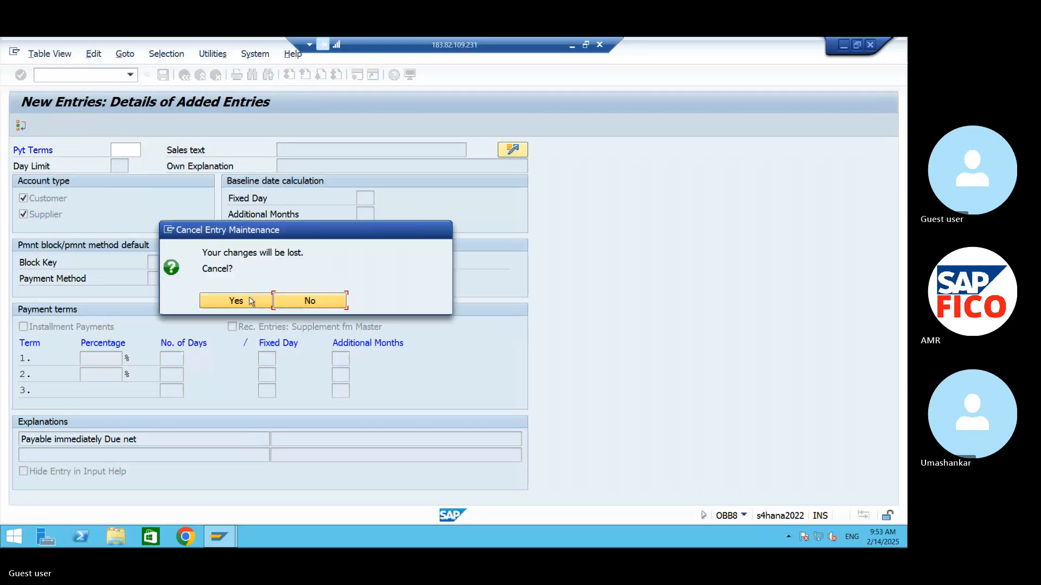
{"action": "left_click", "coordinate": [237, 300]}
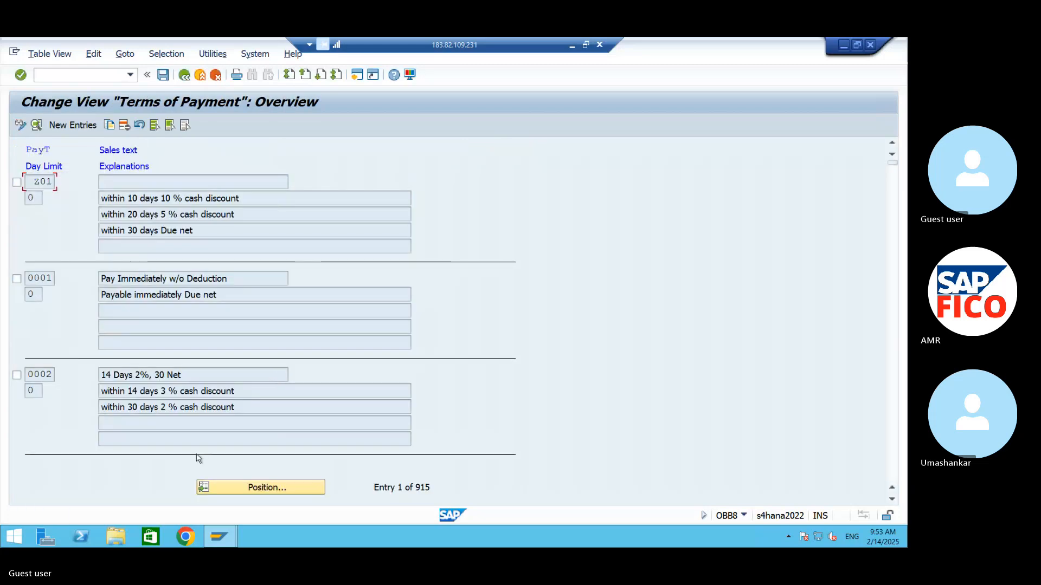
Position the terms of payment list at AM30 and open that entry's details.
{"action": "left_click", "coordinate": [230, 486]}
{"action": "type", "text": "ABC"}
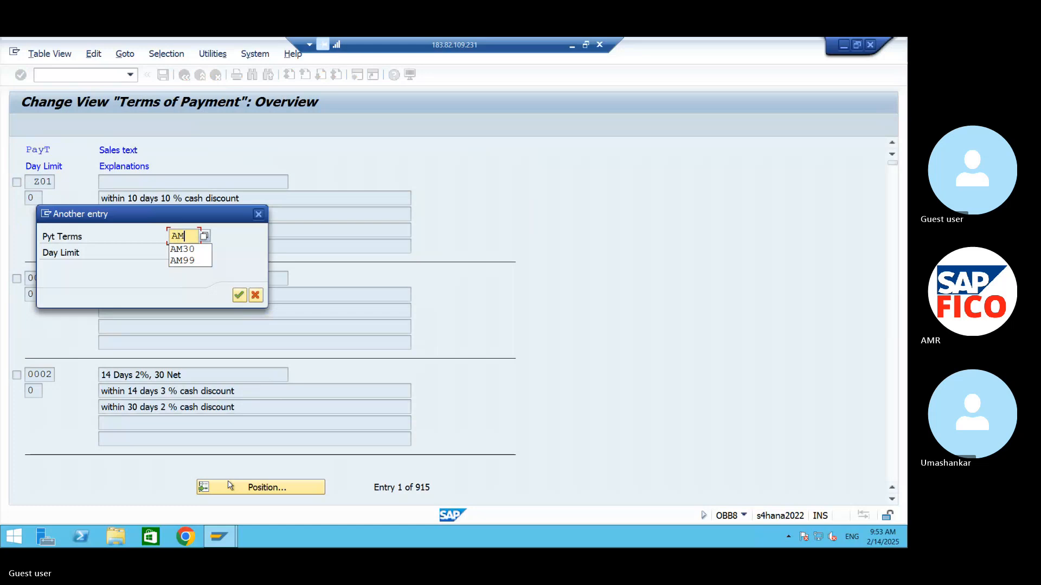
{"action": "key", "text": "Return"}
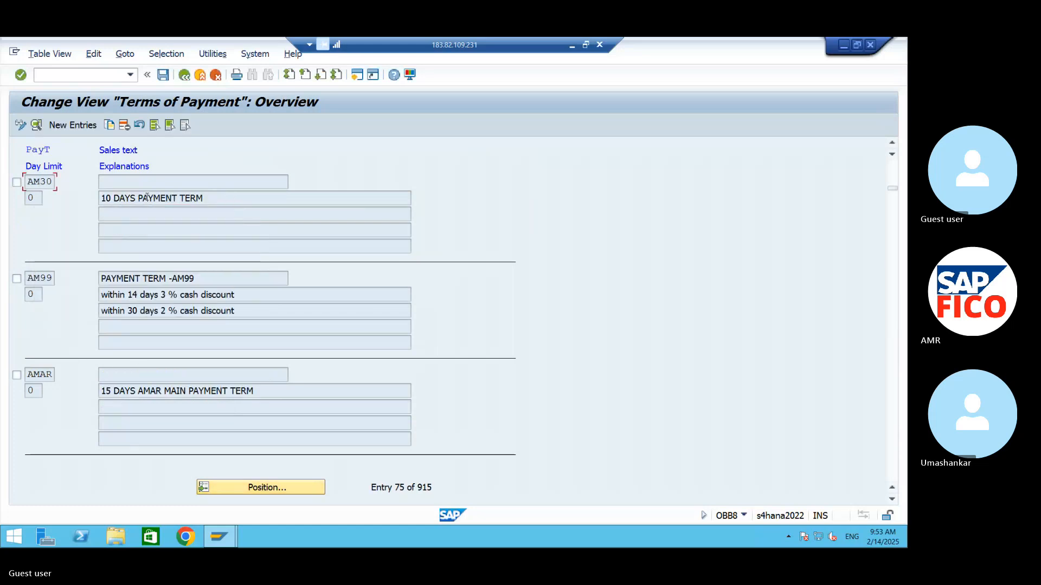
{"action": "double_click", "coordinate": [41, 183]}
Set the first term of payment term AM30 to 10 days and save the entry.
{"action": "left_click", "coordinate": [181, 359]}
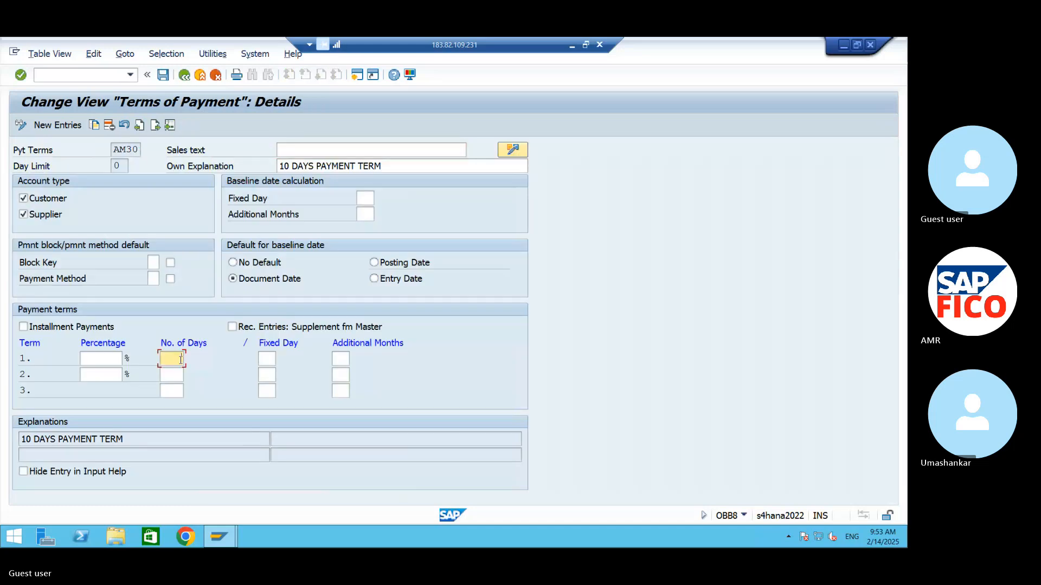
{"action": "type", "text": "10"}
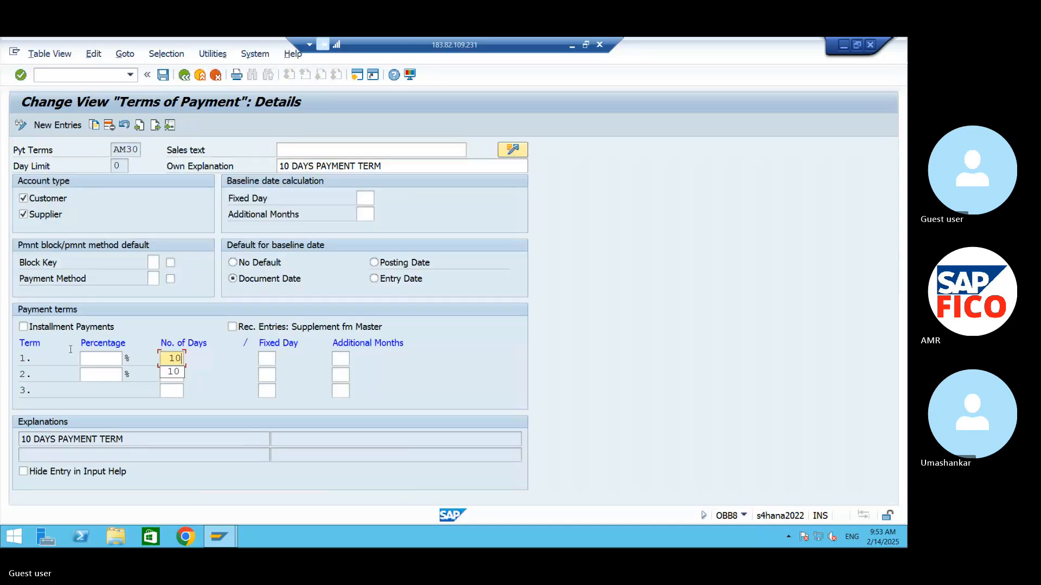
{"action": "left_click", "coordinate": [163, 75]}
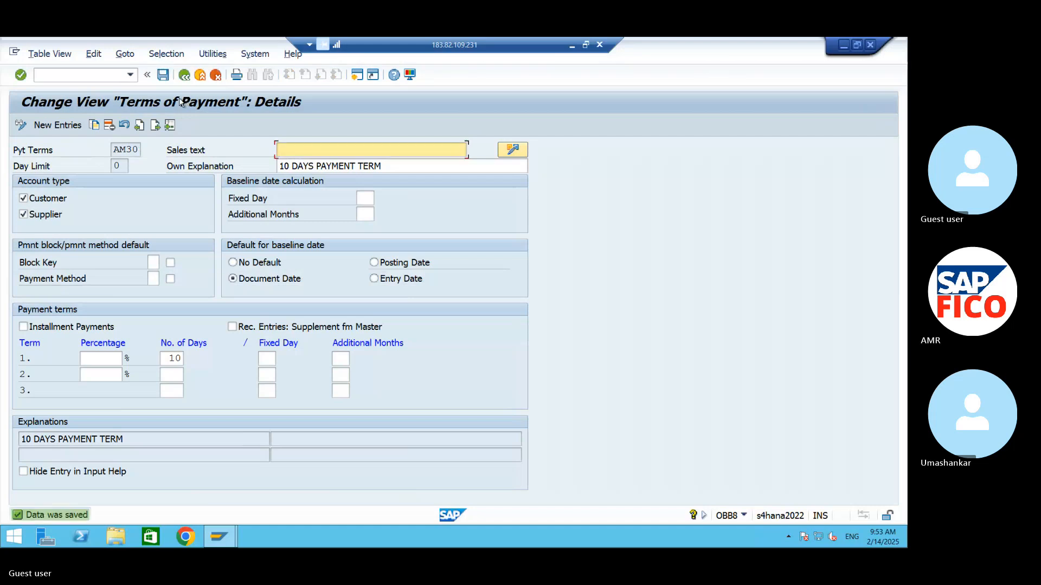
Copy payment term AM30 under the key AM40 and change its own explanation to 20 DAYS PAYMENT TERM.
{"action": "left_click", "coordinate": [66, 124]}
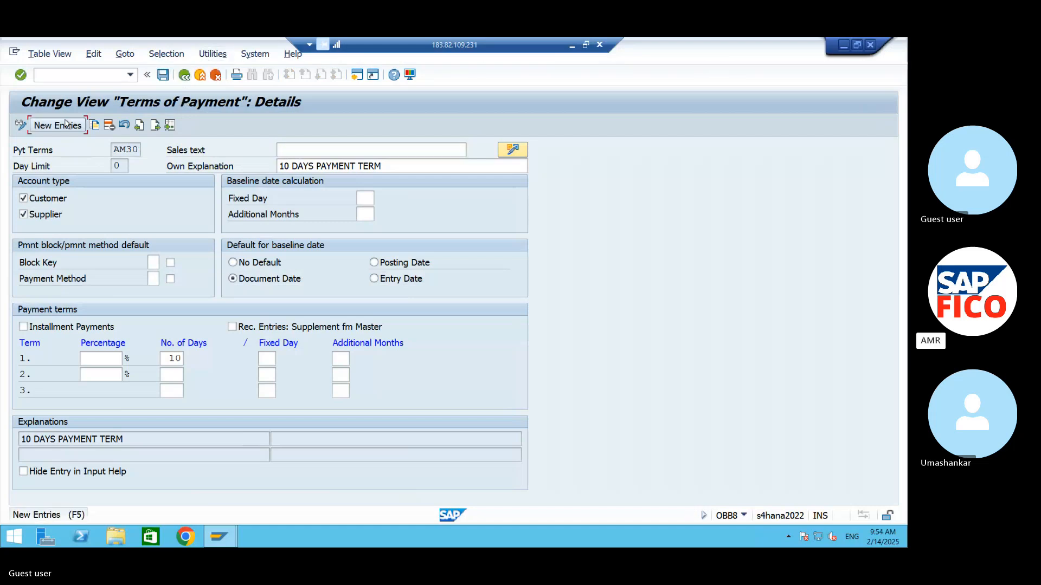
{"action": "left_click", "coordinate": [108, 126]}
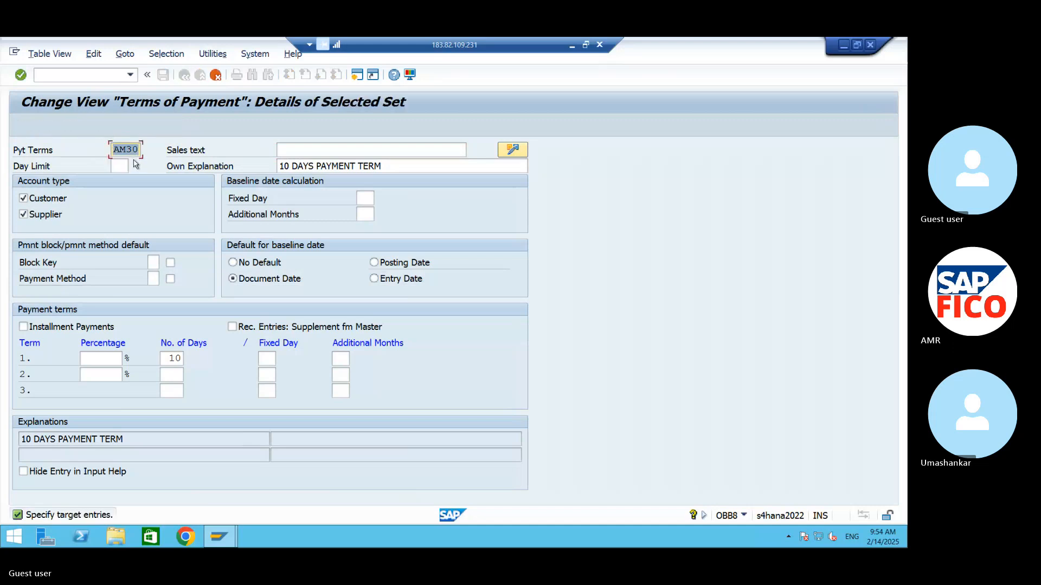
{"action": "type", "text": "AM40"}
{"action": "left_click", "coordinate": [285, 165]}
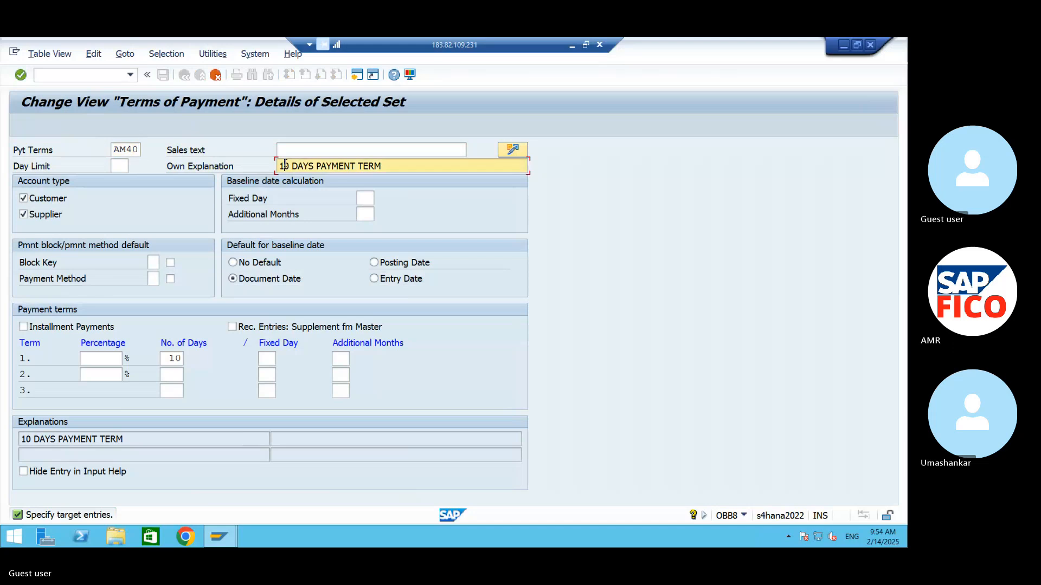
{"action": "key", "text": "BackSpace"}
{"action": "type", "text": "2"}
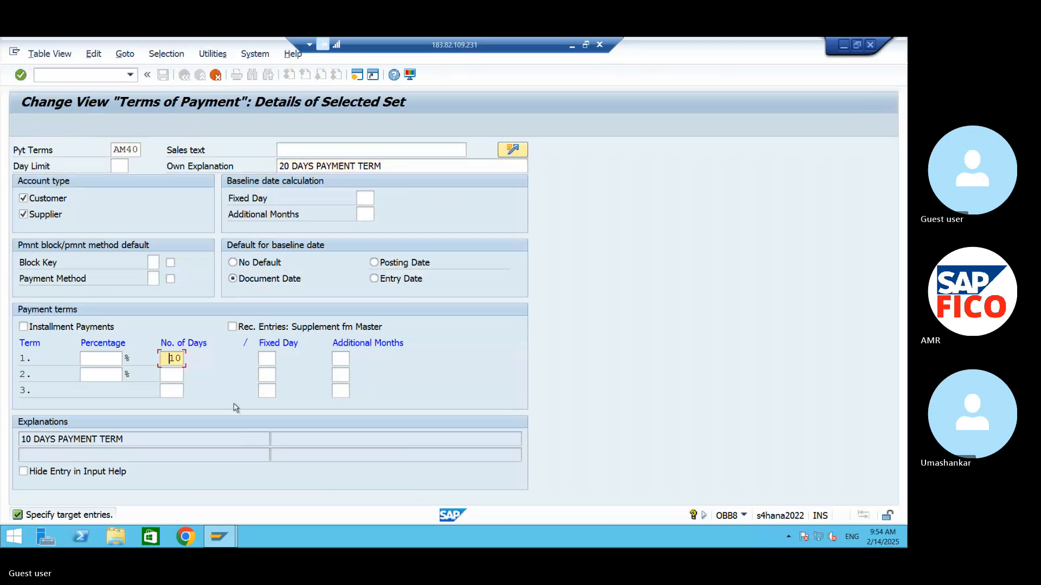
Set the first term of AM40 to 20 days, complete the copy and save it.
{"action": "key", "text": "Delete"}
{"action": "type", "text": "2"}
{"action": "key", "text": "Return"}
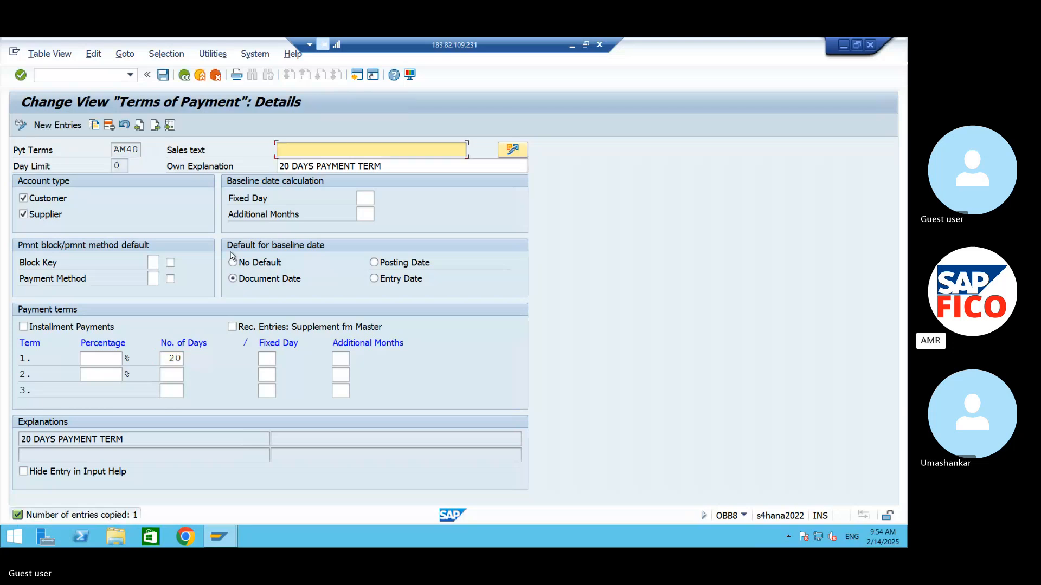
{"action": "left_click", "coordinate": [163, 79]}
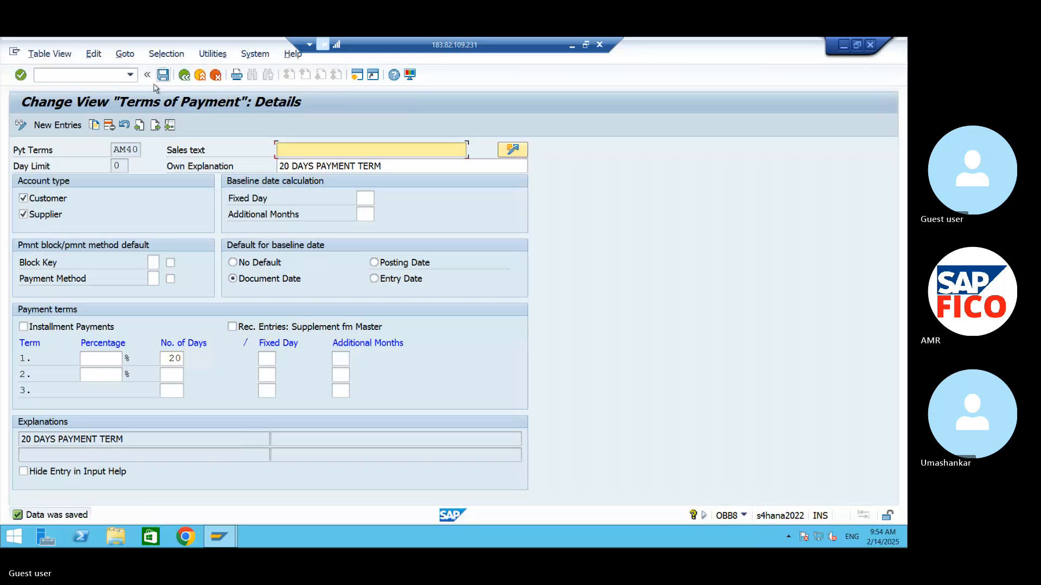
Return to the terms of payment overview and position the list at AM99.
{"action": "left_click", "coordinate": [184, 76]}
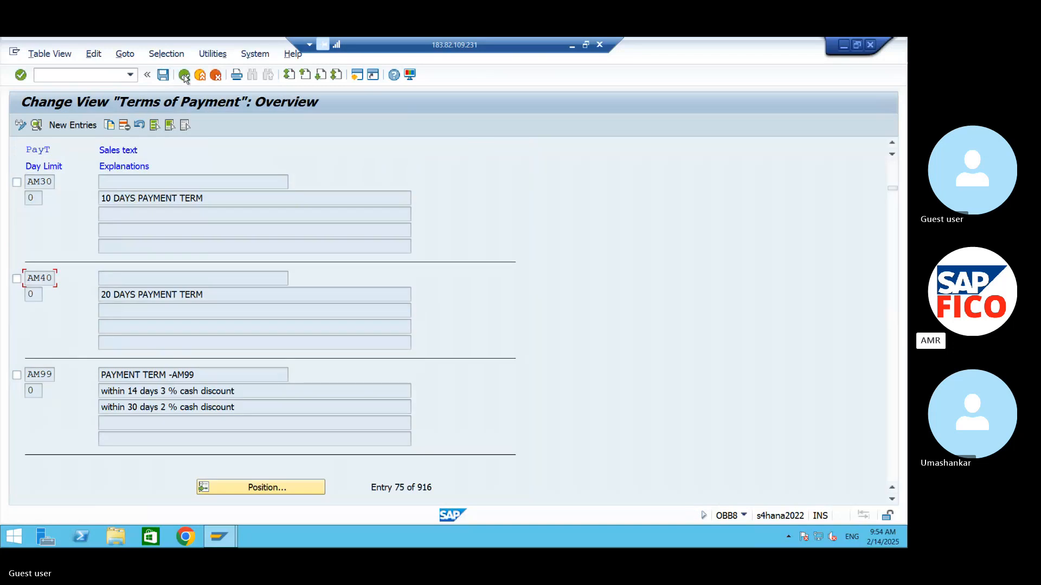
{"action": "left_click", "coordinate": [242, 489]}
{"action": "type", "text": "A"}
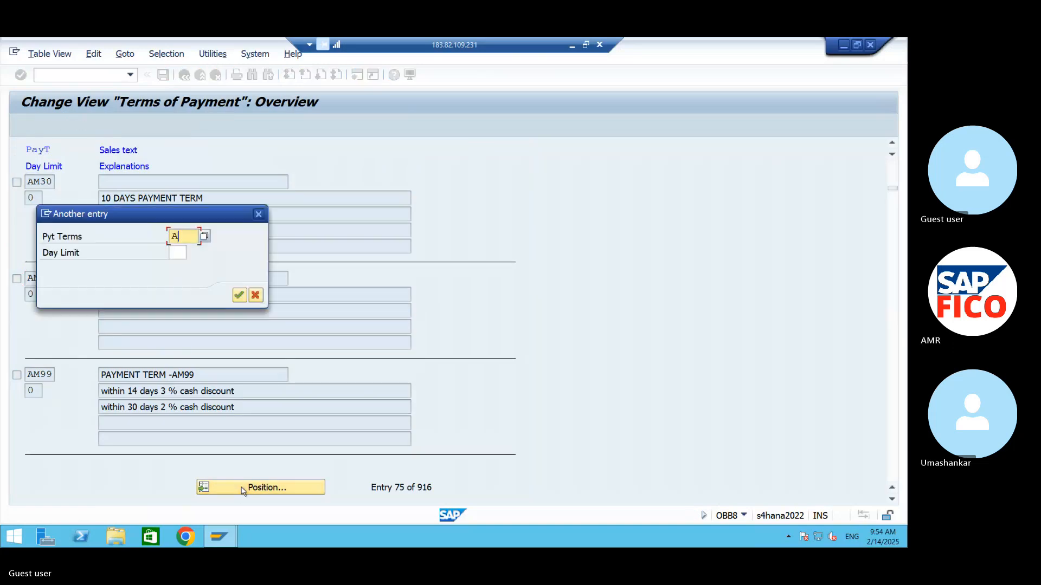
{"action": "type", "text": "M99"}
{"action": "key", "text": "Return"}
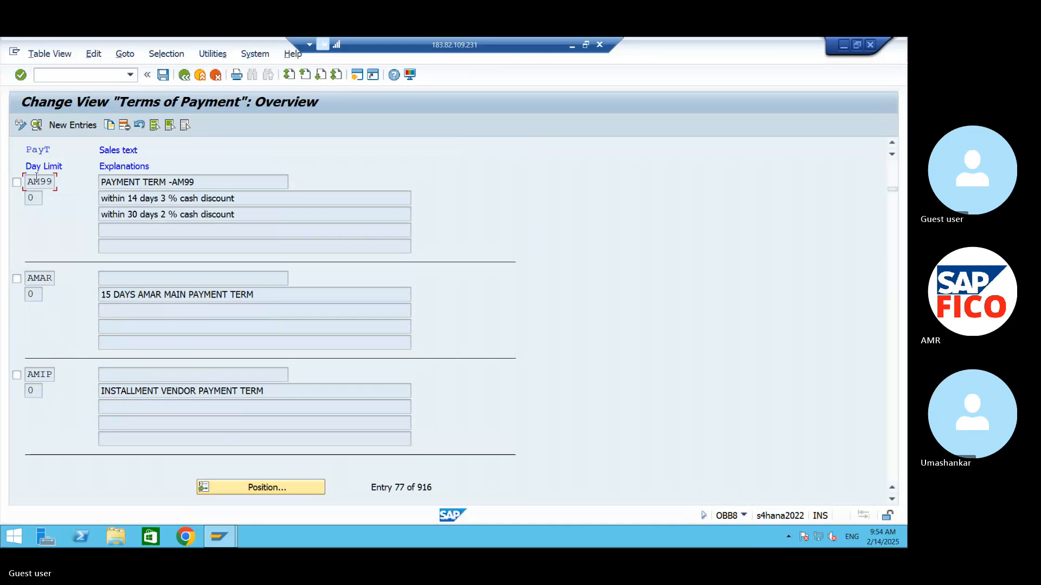
Start a new terms of payment entry with the key 99AM.
{"action": "left_click", "coordinate": [63, 126]}
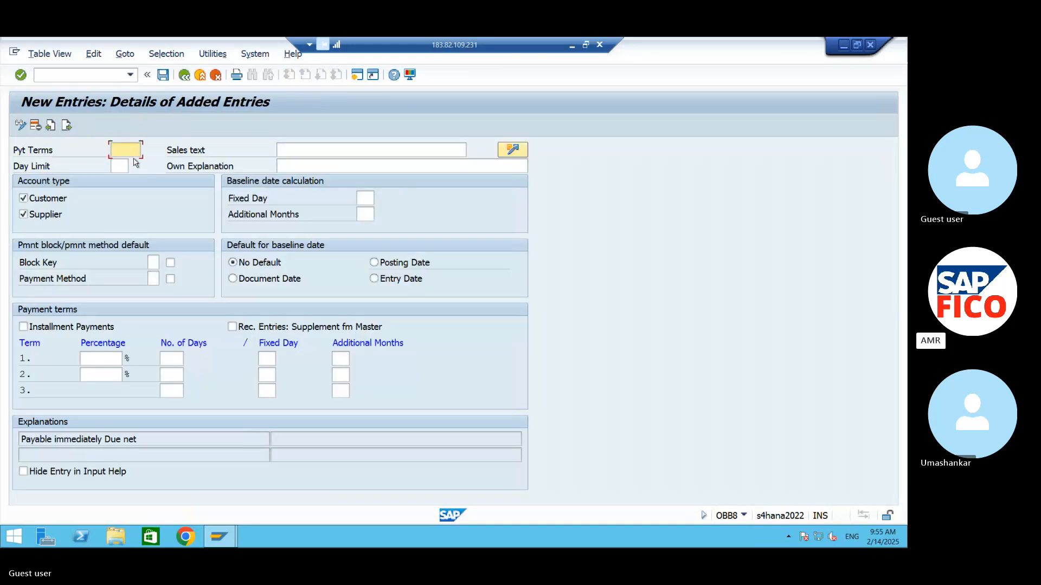
{"action": "type", "text": "A"}
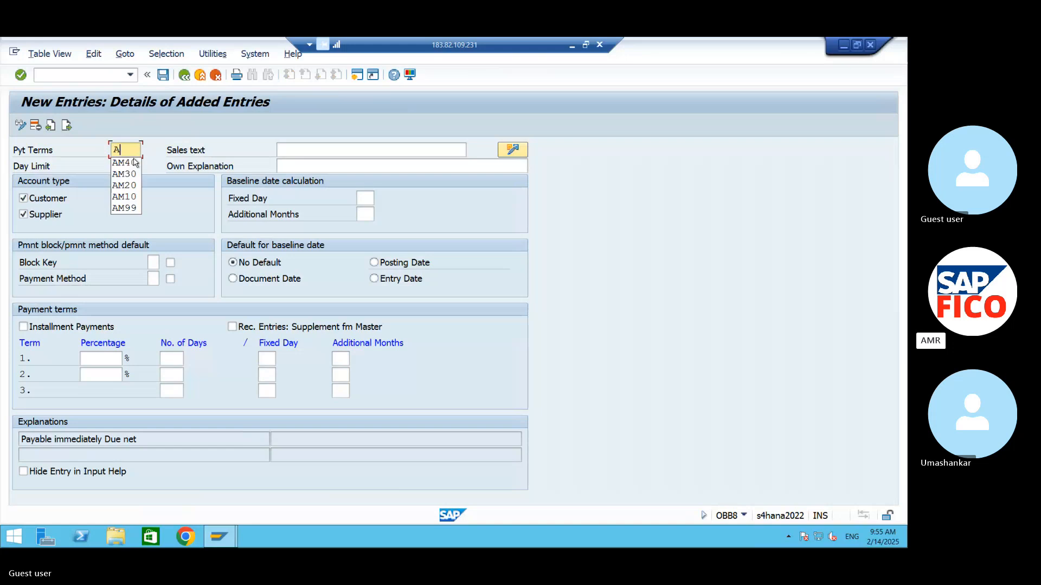
{"action": "type", "text": "M99"}
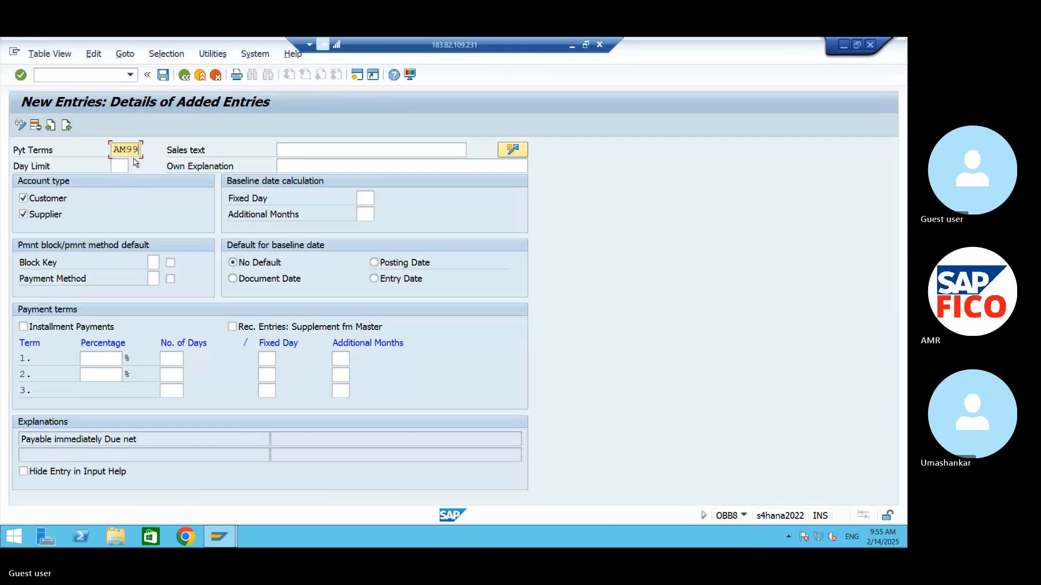
{"action": "key", "text": "BackSpace"}
{"action": "key", "text": "BackSpace"}
{"action": "key", "text": "BackSpace"}
{"action": "key", "text": "BackSpace"}
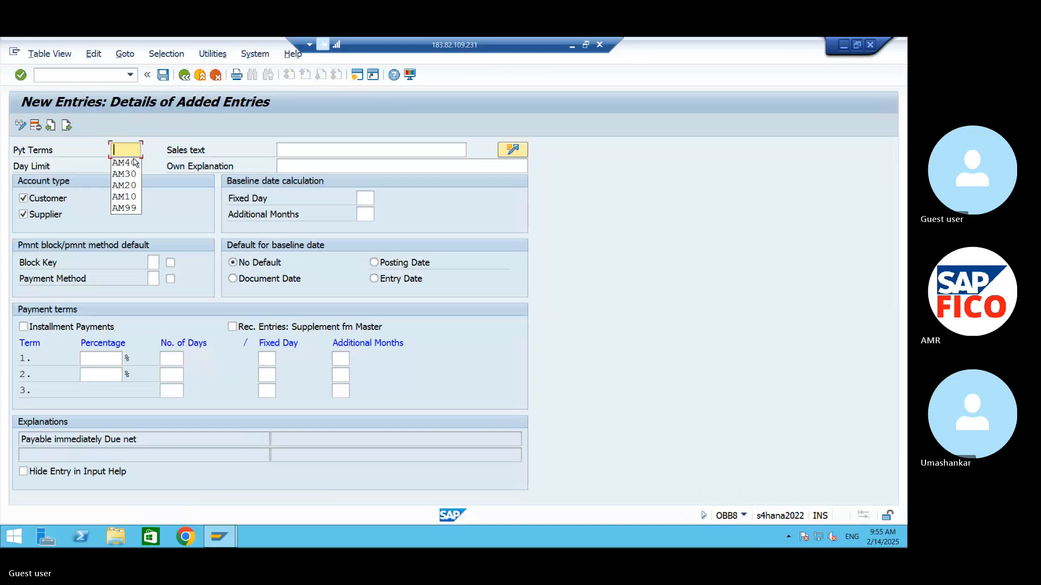
{"action": "type", "text": "99AM"}
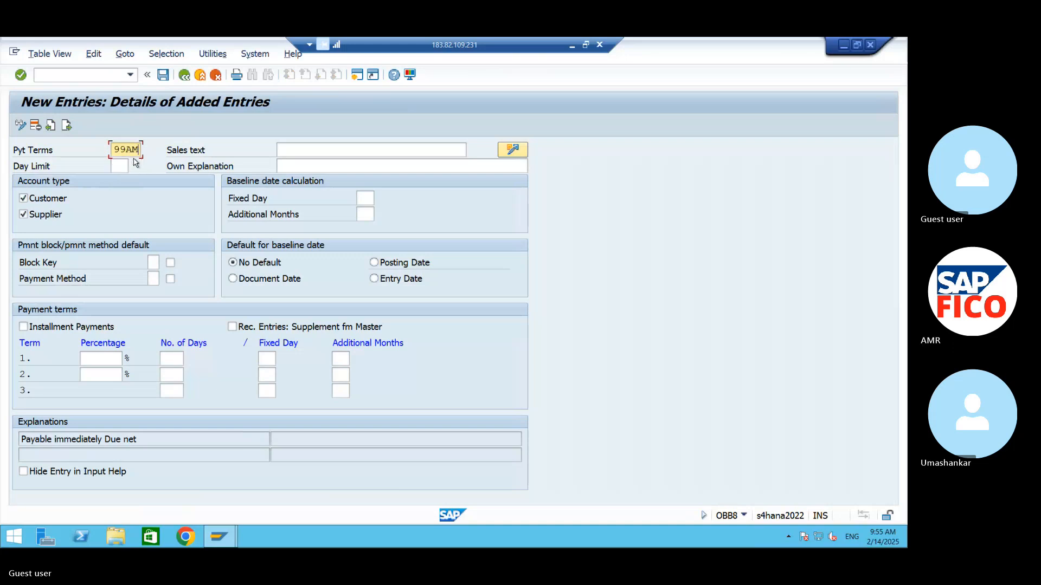
Enter INSTALLMENT VENDOR PAYMENT as the own explanation of payment term 99AM.
{"action": "left_click", "coordinate": [296, 153]}
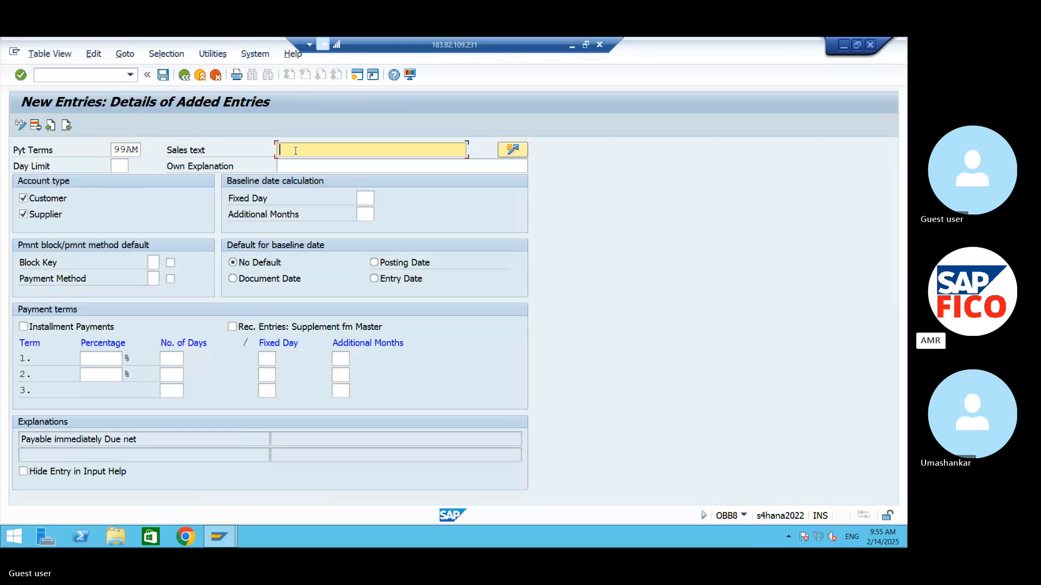
{"action": "left_click", "coordinate": [289, 166]}
{"action": "type", "text": "IN"}
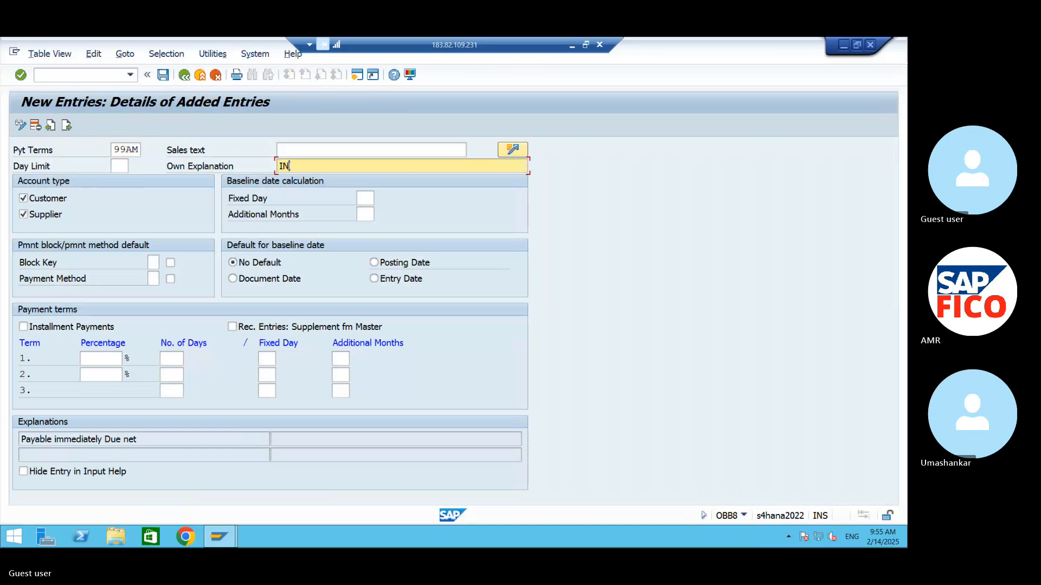
{"action": "type", "text": "STALLMENT VENDOR PAYMENT"}
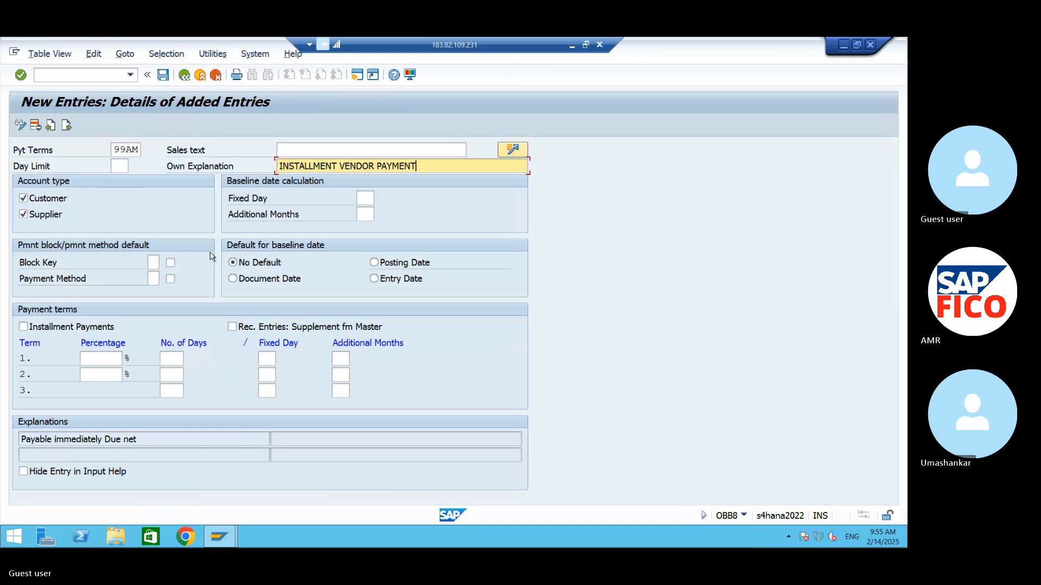
Default the baseline date of 99AM to Document Date, enable Installment Payments and save the entry.
{"action": "left_click", "coordinate": [233, 278]}
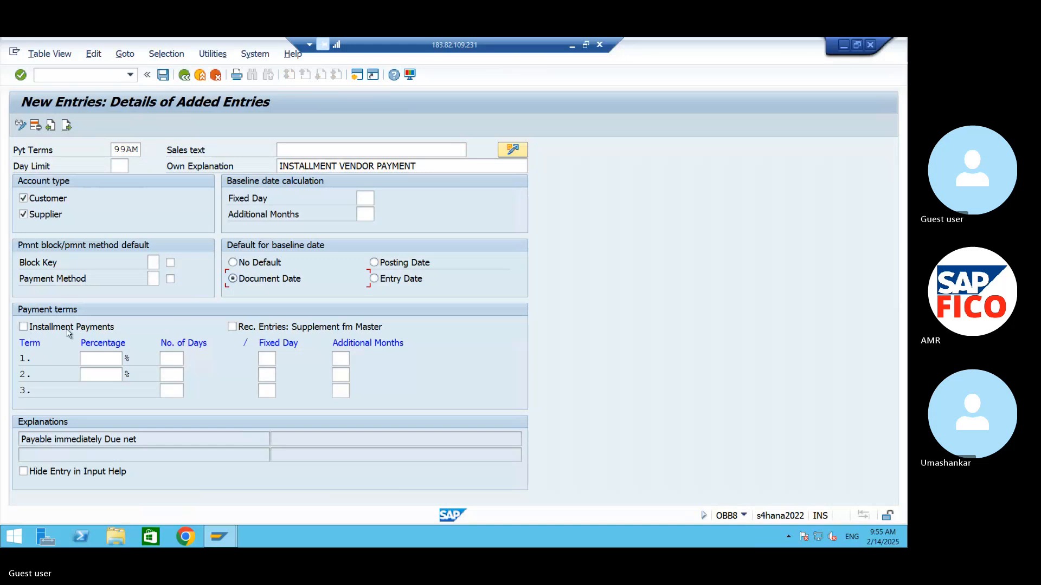
{"action": "left_click", "coordinate": [25, 327]}
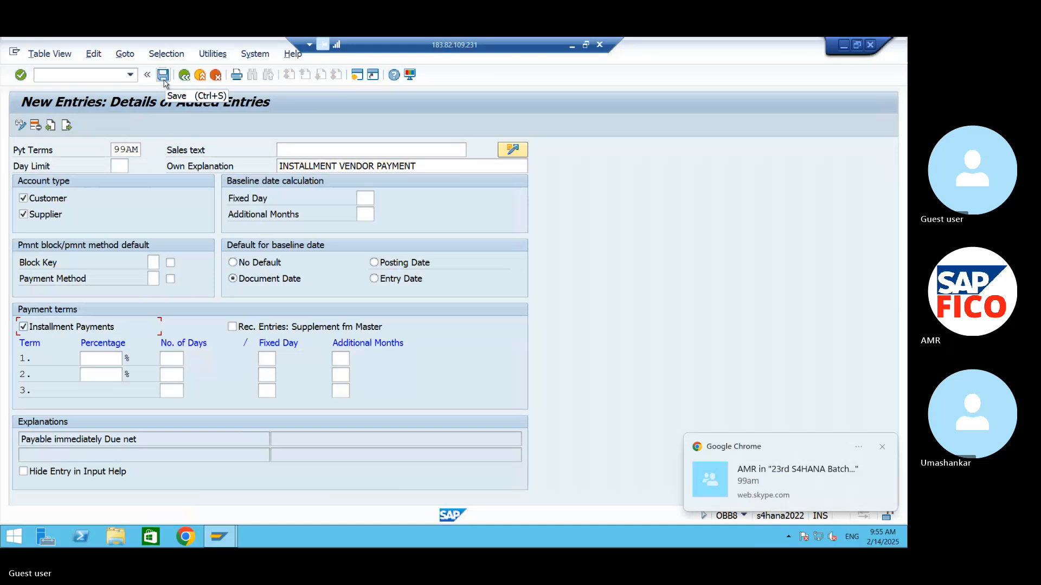
{"action": "left_click", "coordinate": [163, 76]}
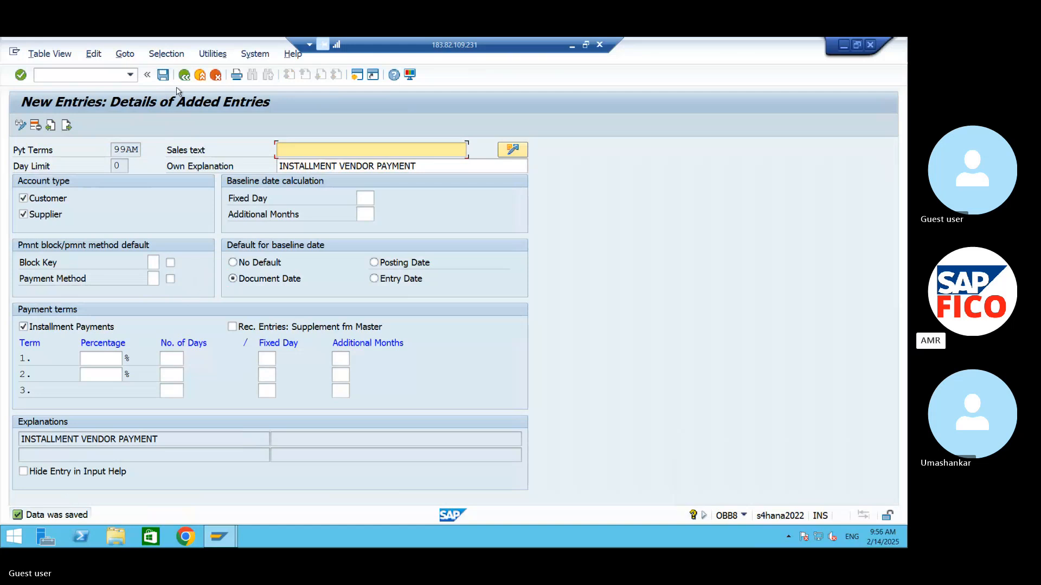
Enter the command /NOBB9 to call the transaction for assigning terms of payment.
{"action": "left_click", "coordinate": [85, 78]}
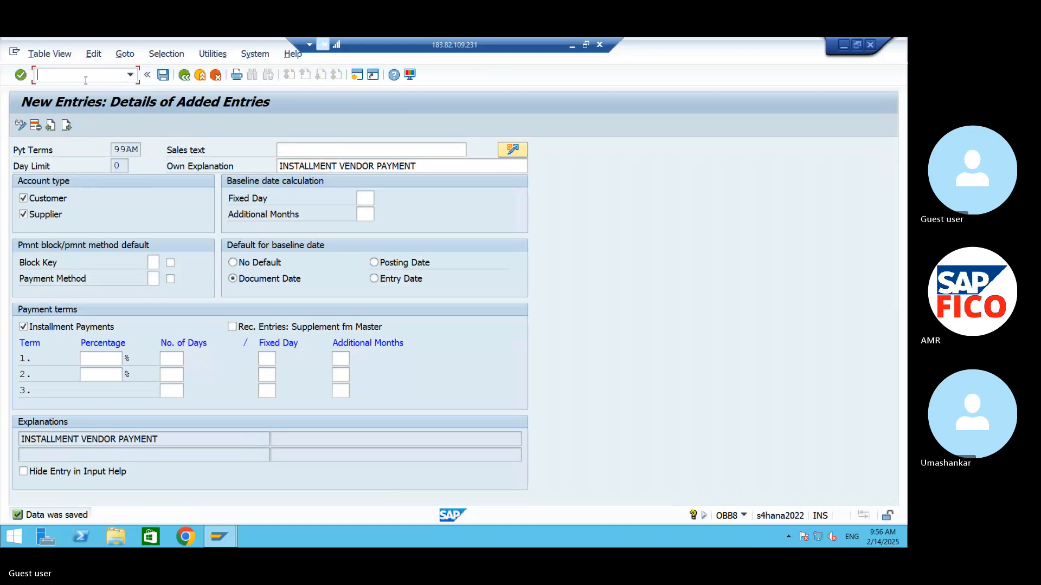
{"action": "type", "text": "/NO"}
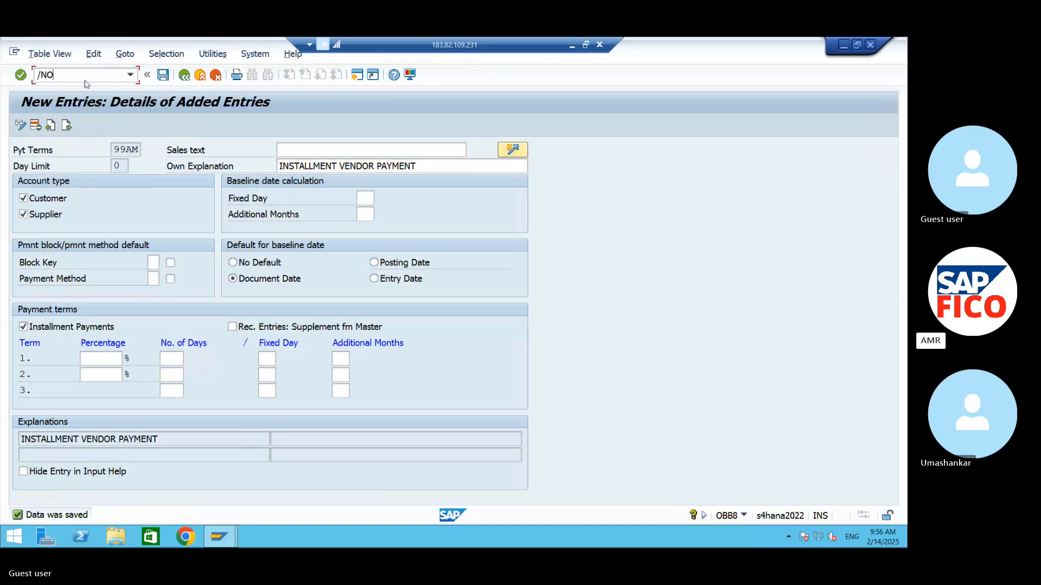
{"action": "type", "text": "BB9"}
Minimize SAP and the remote session, and select the line "Assign Terms Of payment OBB9" in the Word notes.
{"action": "left_click", "coordinate": [839, 44]}
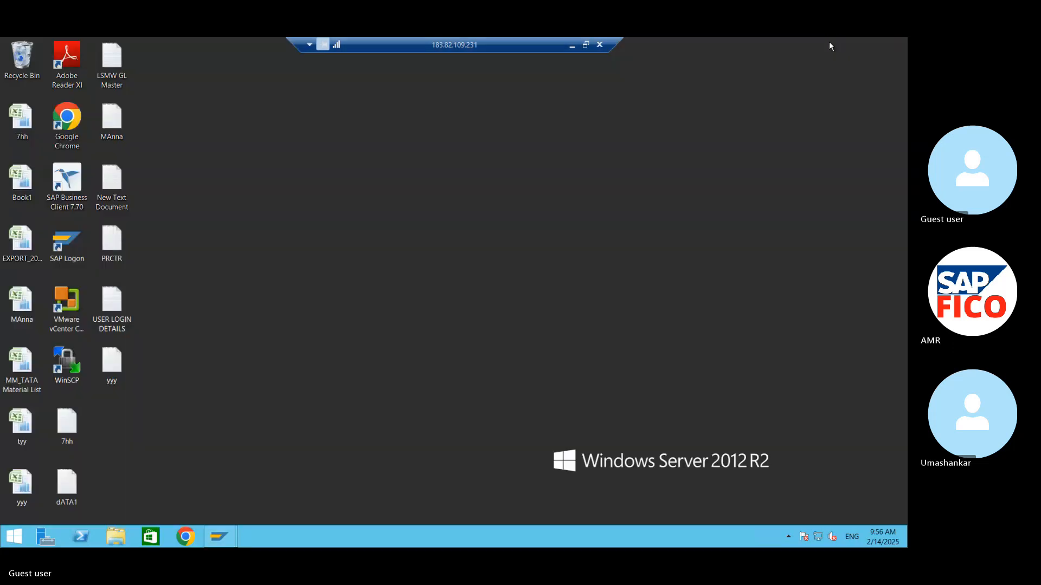
{"action": "left_click", "coordinate": [571, 46]}
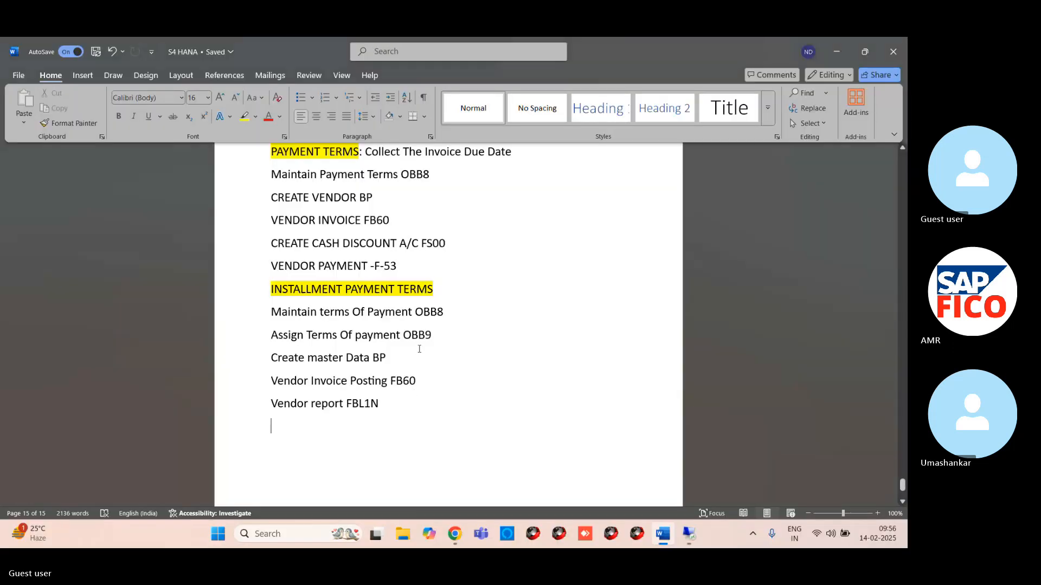
{"action": "left_click_drag", "start_coordinate": [434, 336], "coordinate": [271, 336]}
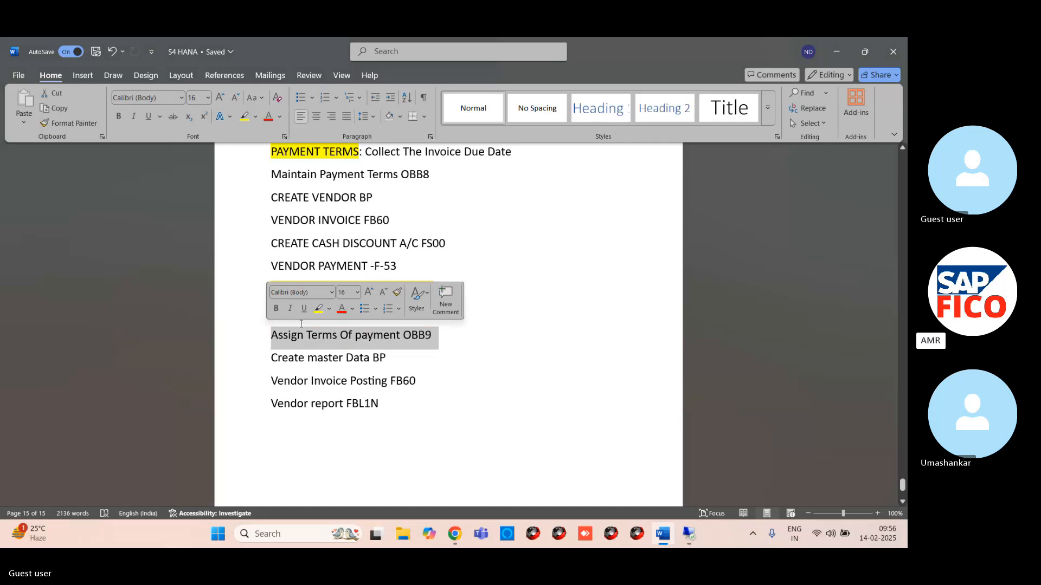
Add the line "AM30, -10 DAYS SUB PAYMENT TERMS" below "Maintain terms Of Payment OBB8" in the notes.
{"action": "left_click", "coordinate": [455, 335]}
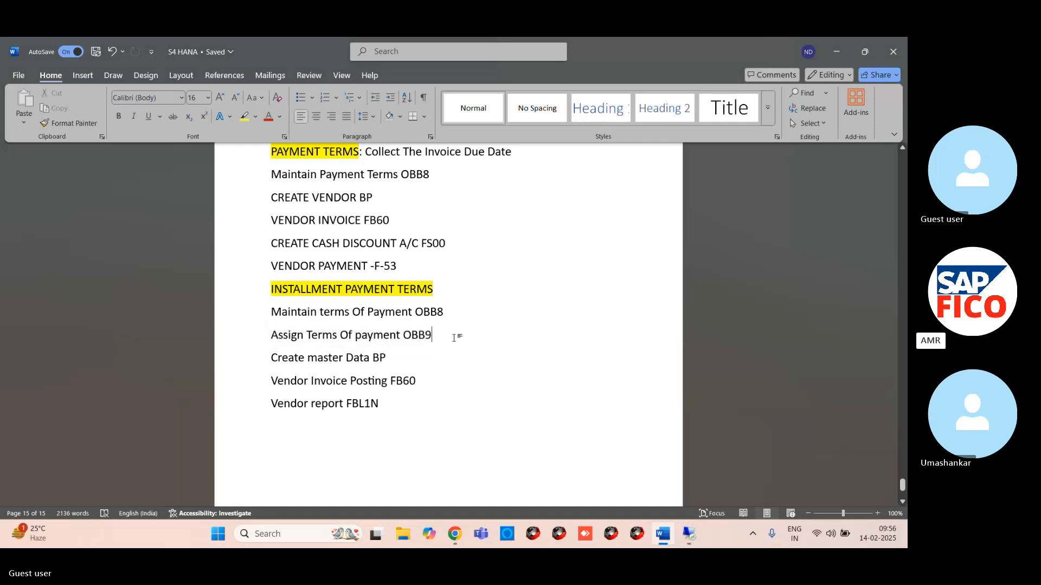
{"action": "left_click", "coordinate": [445, 312]}
{"action": "key", "text": "Return"}
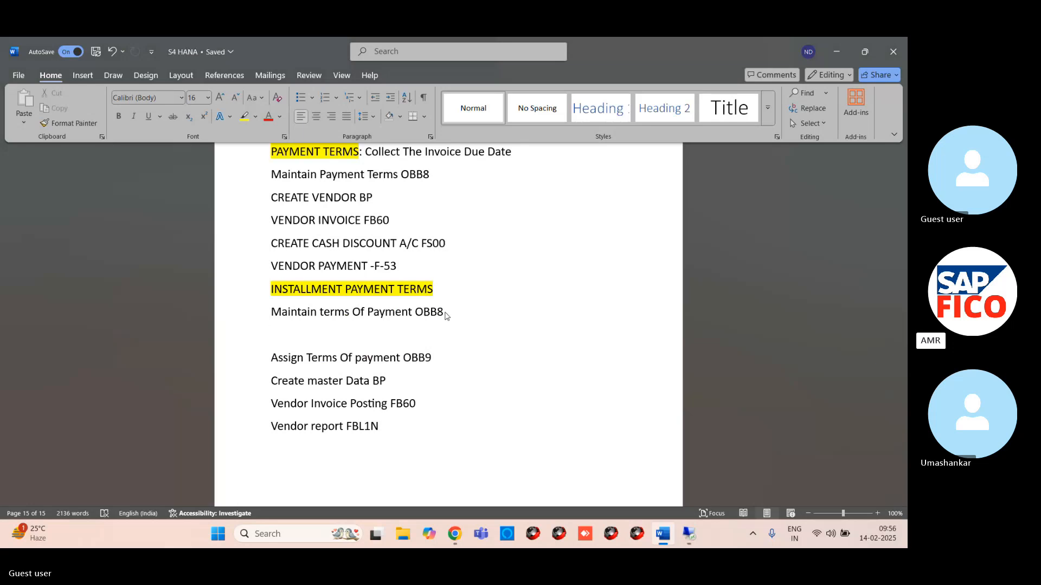
{"action": "type", "text": "AM3"}
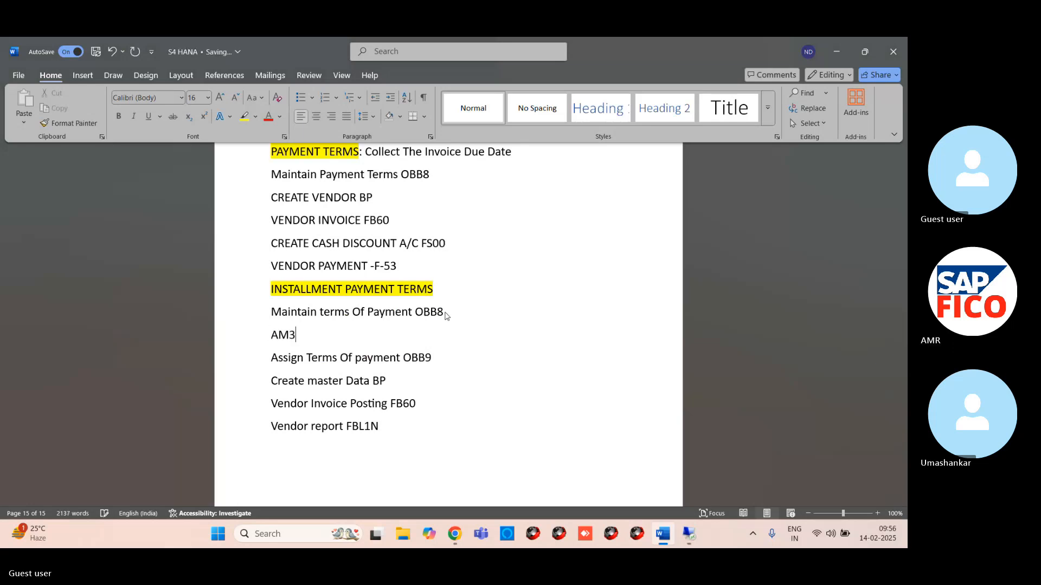
{"action": "type", "text": "0,"}
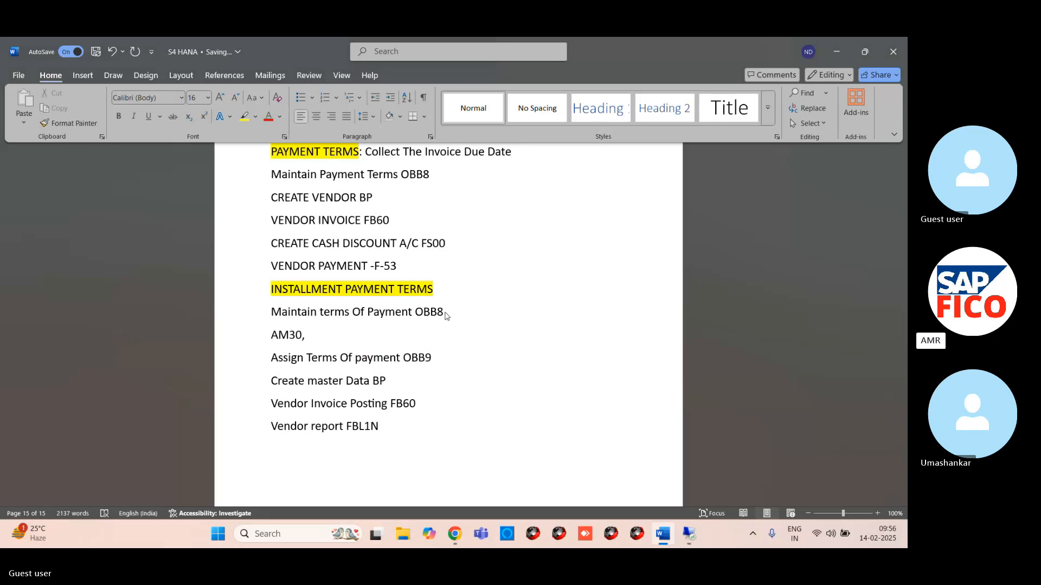
{"action": "type", "text": " -10"}
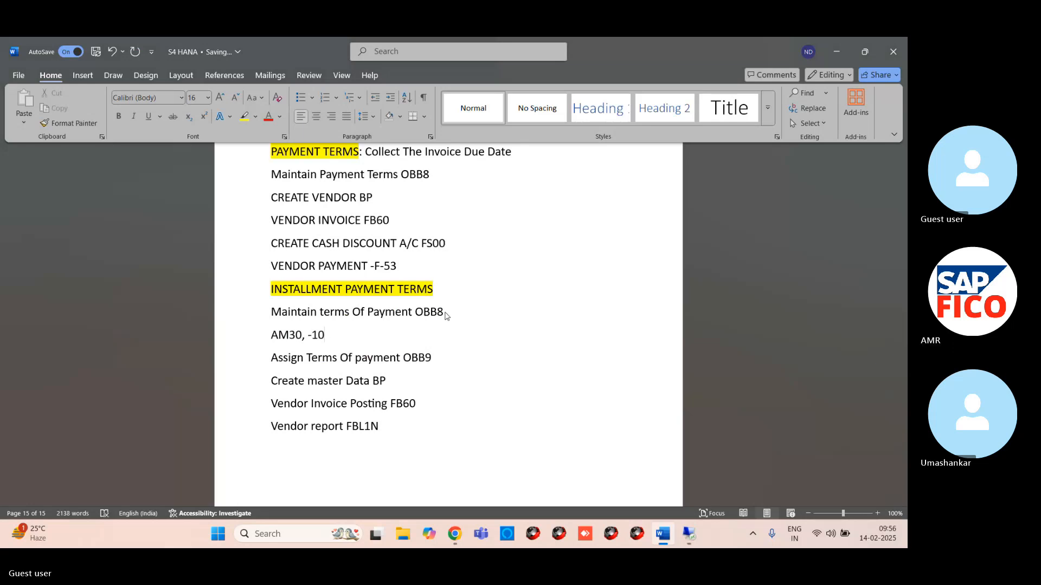
{"action": "type", "text": " DAYS SUB PAYM"}
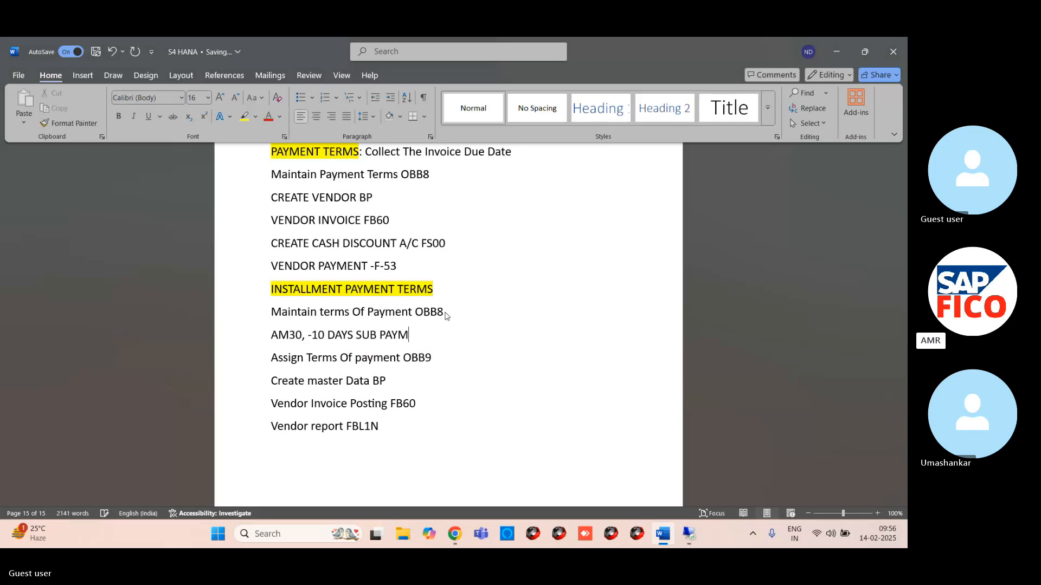
{"action": "type", "text": "ENT TERMS"}
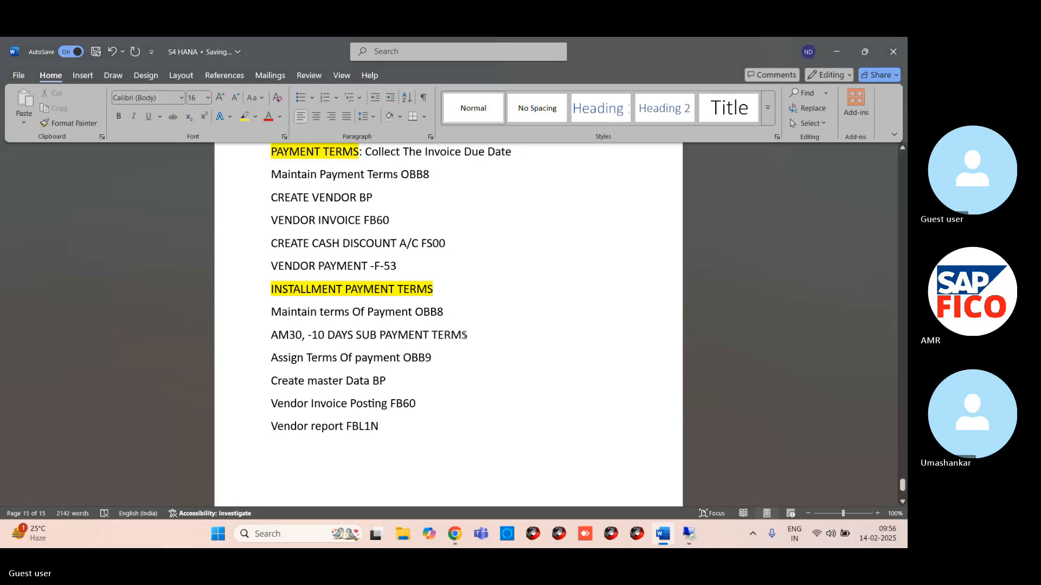
Duplicate the AM30 line below itself and edit the copy to read "AM40, -20 DAYS SUB PAYMENT TERMS".
{"action": "left_click_drag", "start_coordinate": [467, 334], "coordinate": [259, 333]}
{"action": "key", "text": "ctrl+c"}
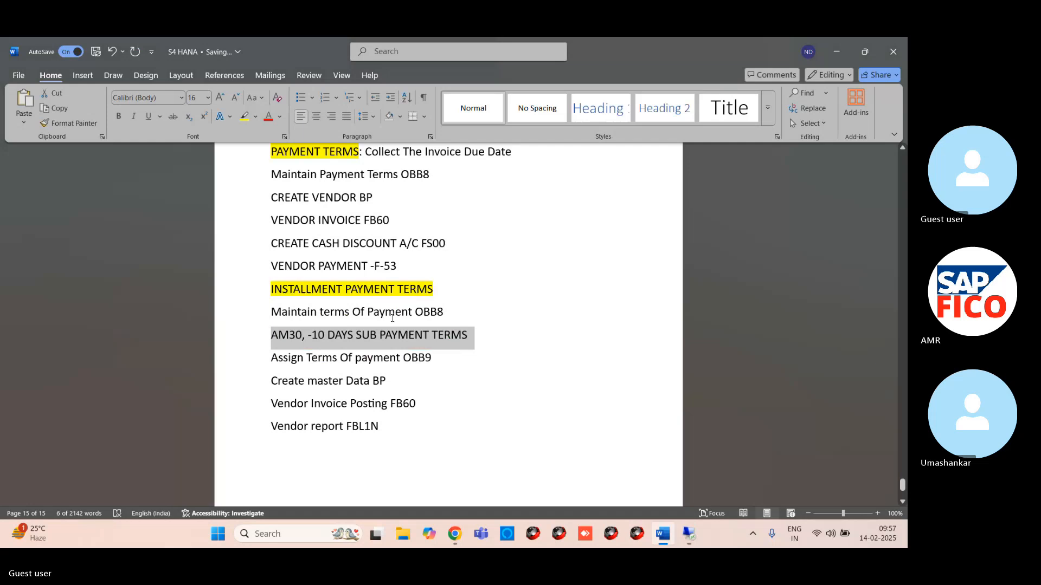
{"action": "key", "text": "Right"}
{"action": "key", "text": "Return"}
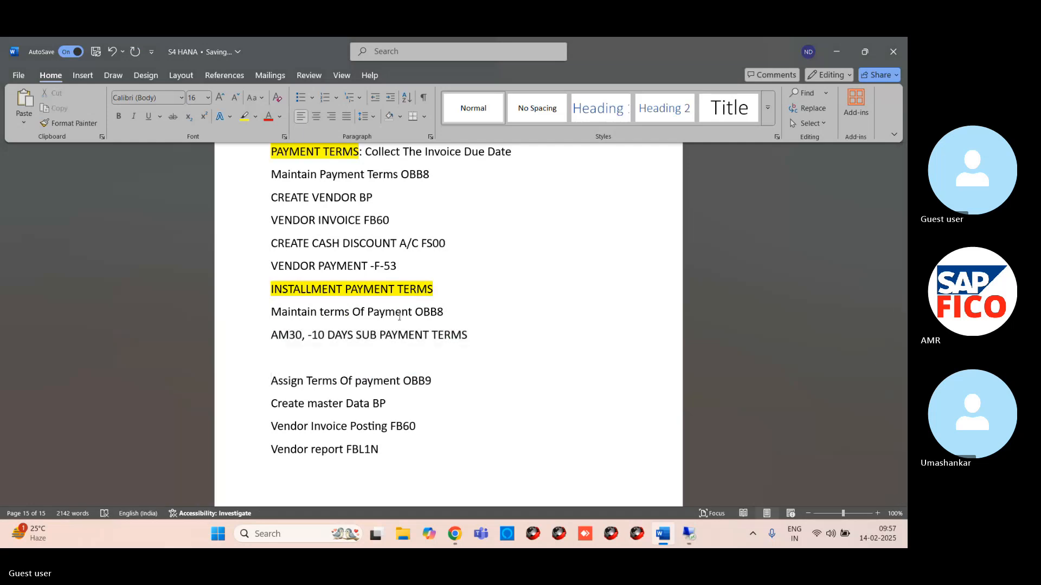
{"action": "left_click", "coordinate": [274, 351]}
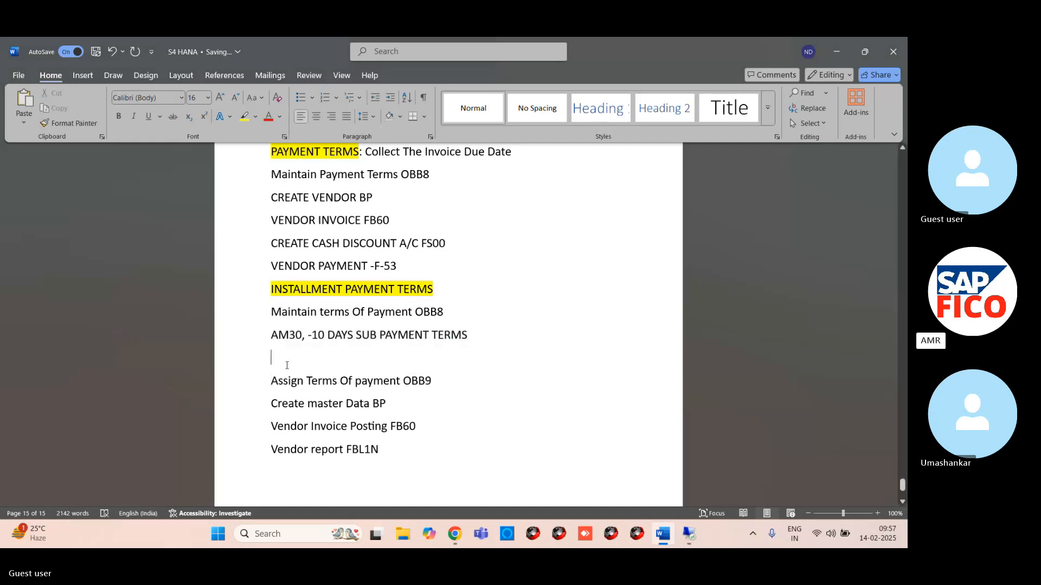
{"action": "key", "text": "ctrl+v"}
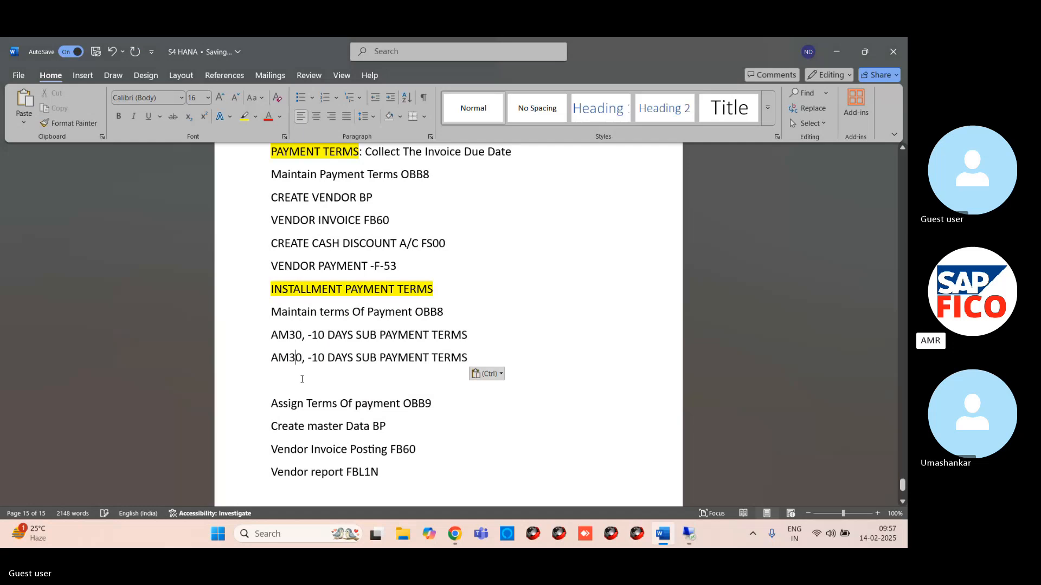
{"action": "key", "text": "BackSpace"}
{"action": "type", "text": "4"}
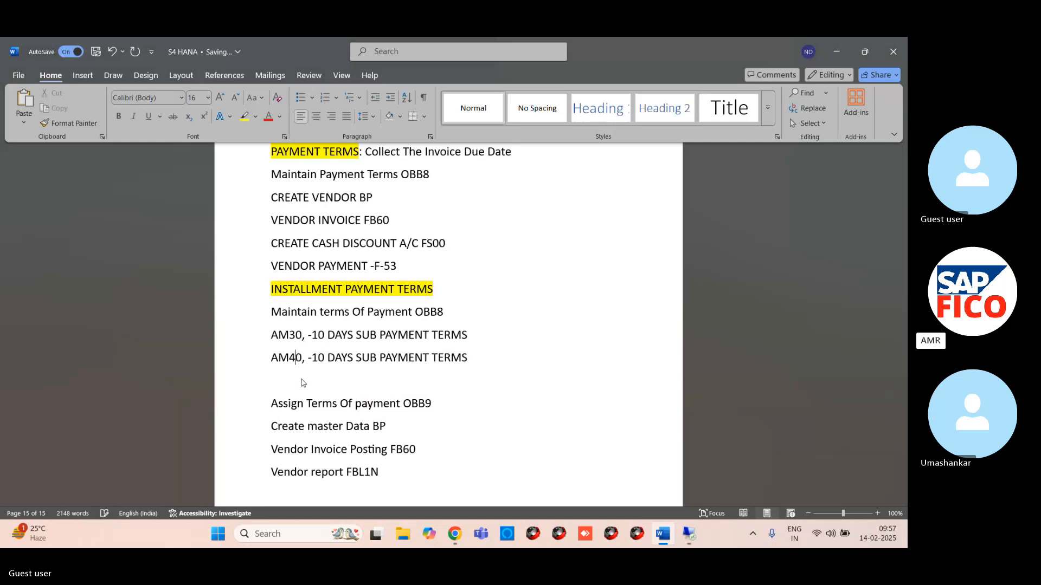
{"action": "key", "text": "BackSpace"}
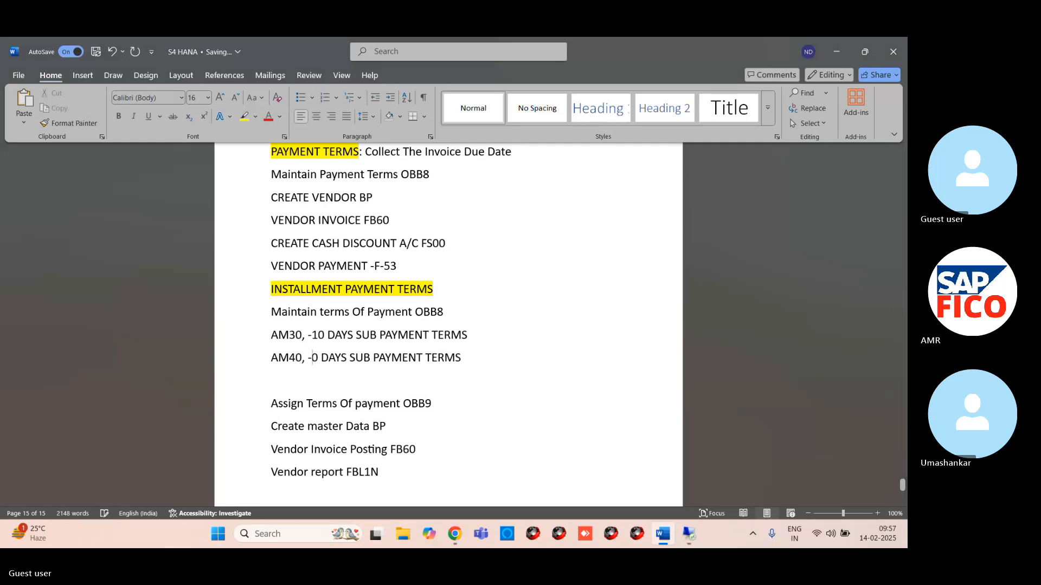
{"action": "type", "text": "2"}
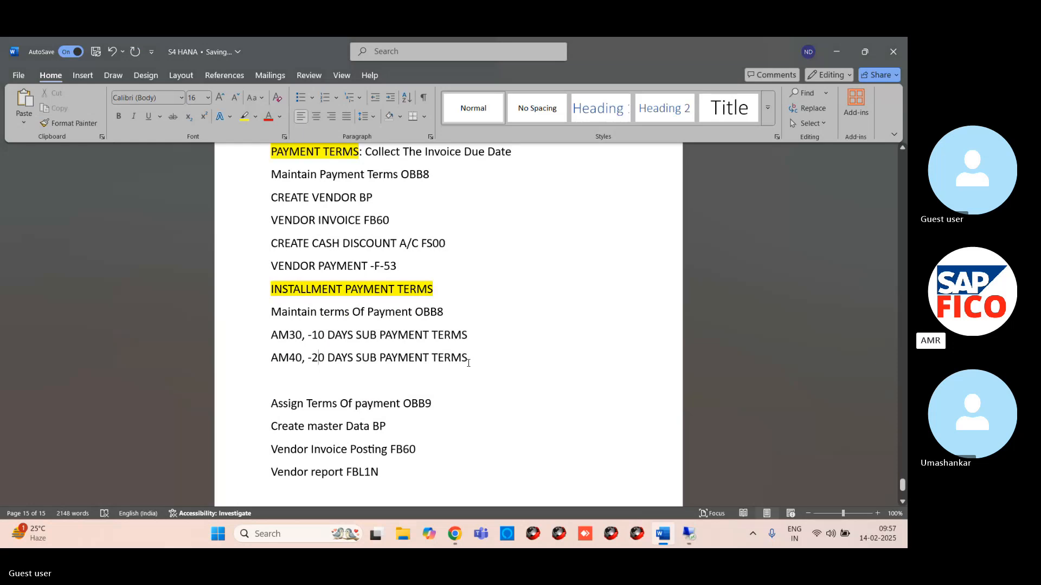
Paste another copy of the AM30 line below the AM40 line and change its term code to 99AM.
{"action": "left_click", "coordinate": [469, 362]}
{"action": "key", "text": "Return"}
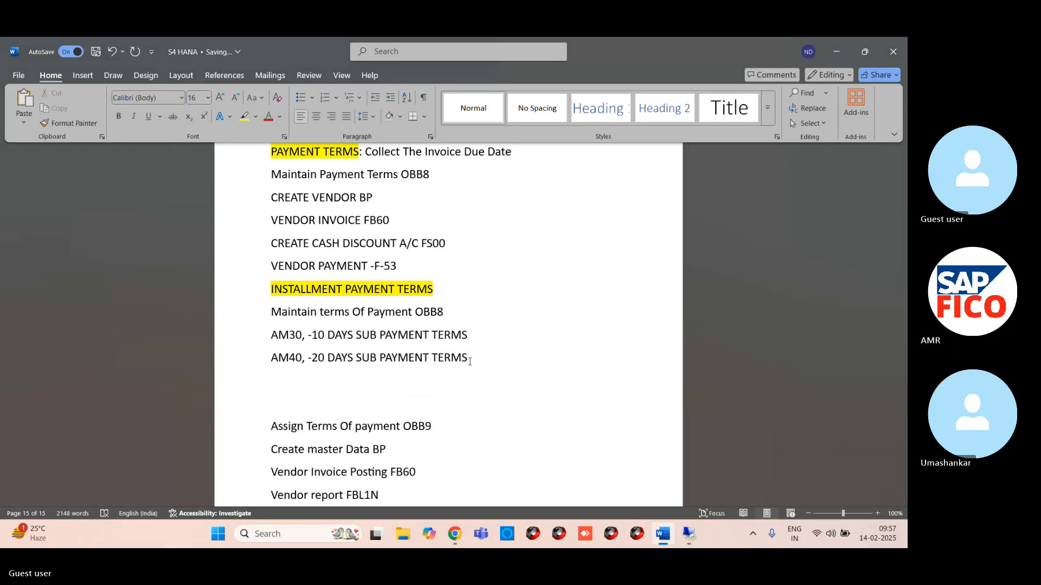
{"action": "key", "text": "ctrl+v"}
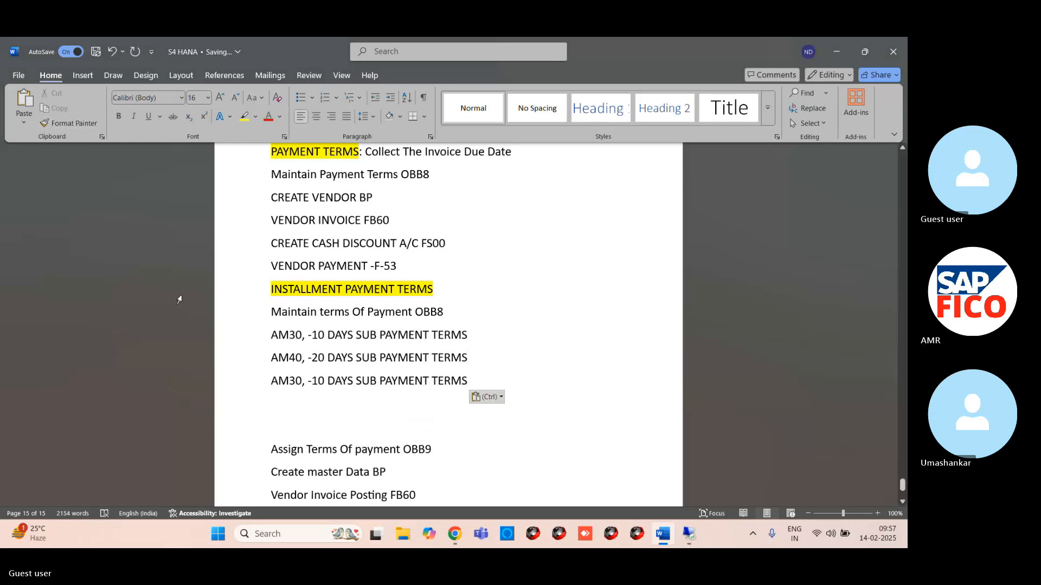
{"action": "left_click", "coordinate": [298, 383]}
{"action": "key", "text": "BackSpace"}
{"action": "key", "text": "BackSpace"}
{"action": "key", "text": "BackSpace"}
{"action": "key", "text": "BackSpace"}
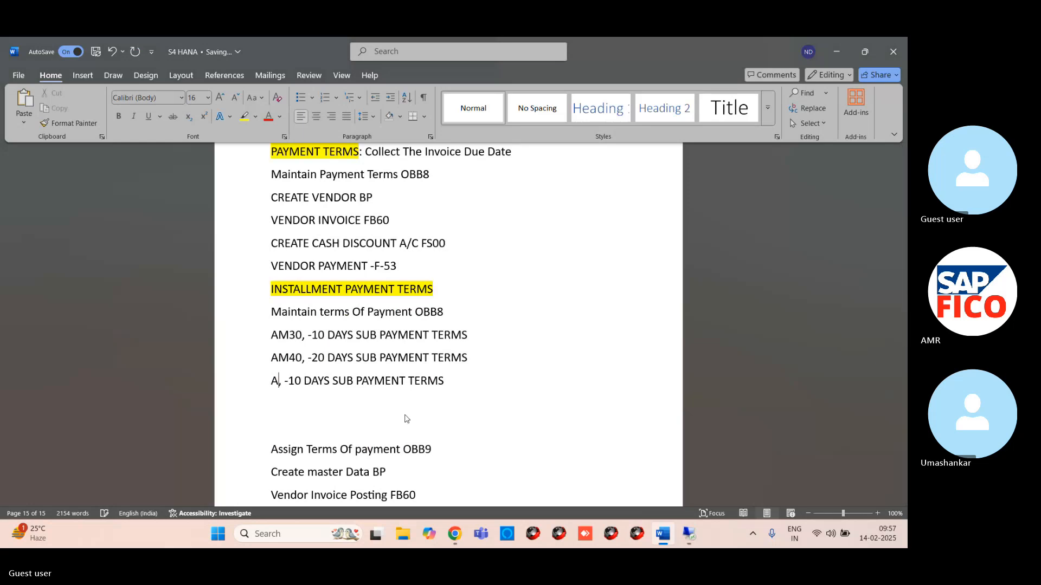
{"action": "type", "text": "99AM"}
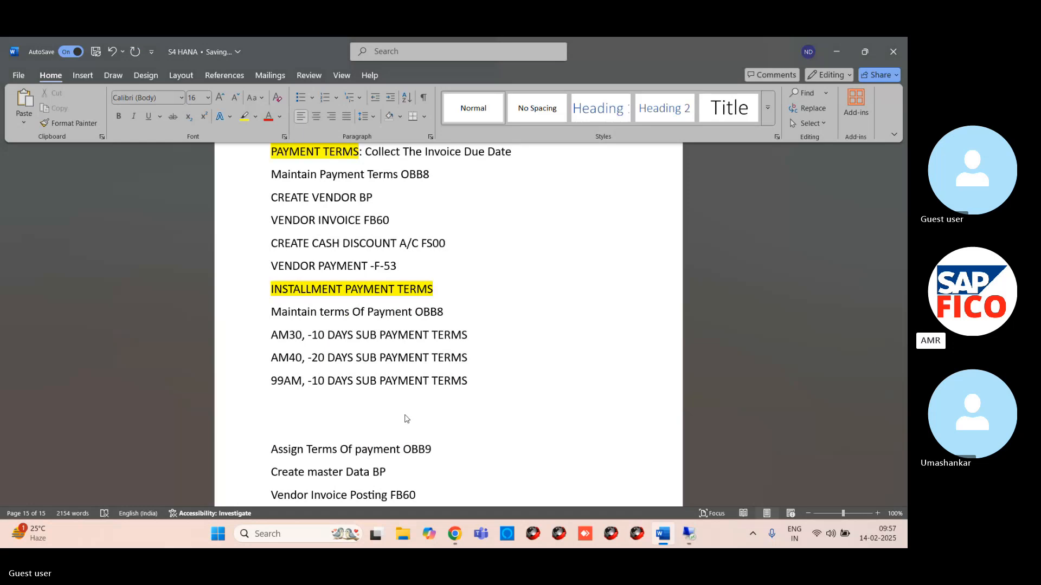
Reword the 99AM line to "99AM, -MAIN PAYMENT TERMS", accepting the suggested correction for the extra space.
{"action": "key", "text": "Right"}
{"action": "key", "text": "Right"}
{"action": "key", "text": "Right"}
{"action": "key", "text": "Right"}
{"action": "key", "text": "Delete"}
{"action": "key", "text": "Delete"}
{"action": "key", "text": "Delete"}
{"action": "key", "text": "Delete"}
{"action": "key", "text": "Delete"}
{"action": "key", "text": "Delete"}
{"action": "key", "text": "Delete"}
{"action": "key", "text": "Delete"}
{"action": "key", "text": "Delete"}
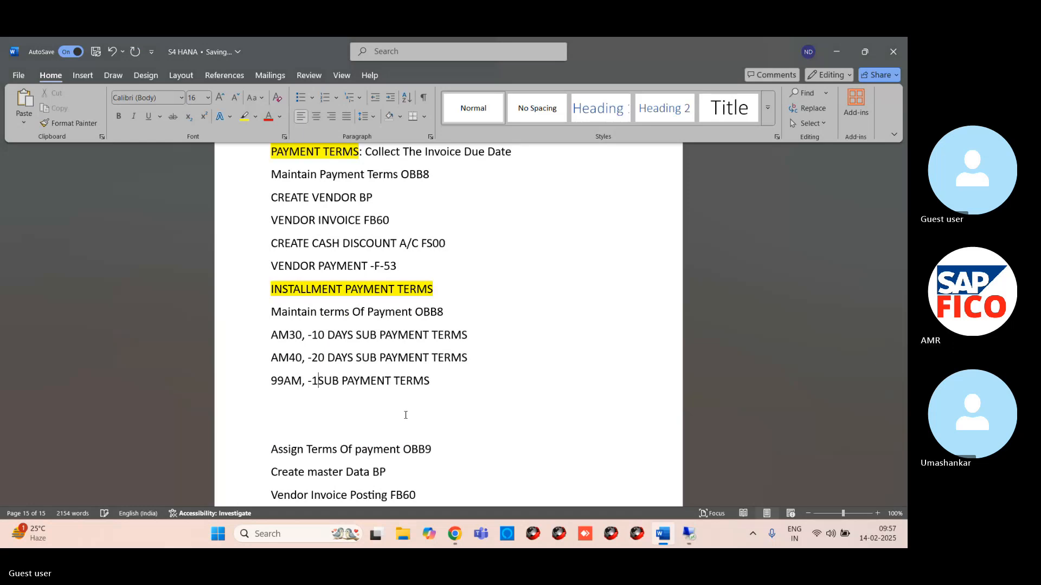
{"action": "key", "text": "Delete"}
{"action": "key", "text": "BackSpace"}
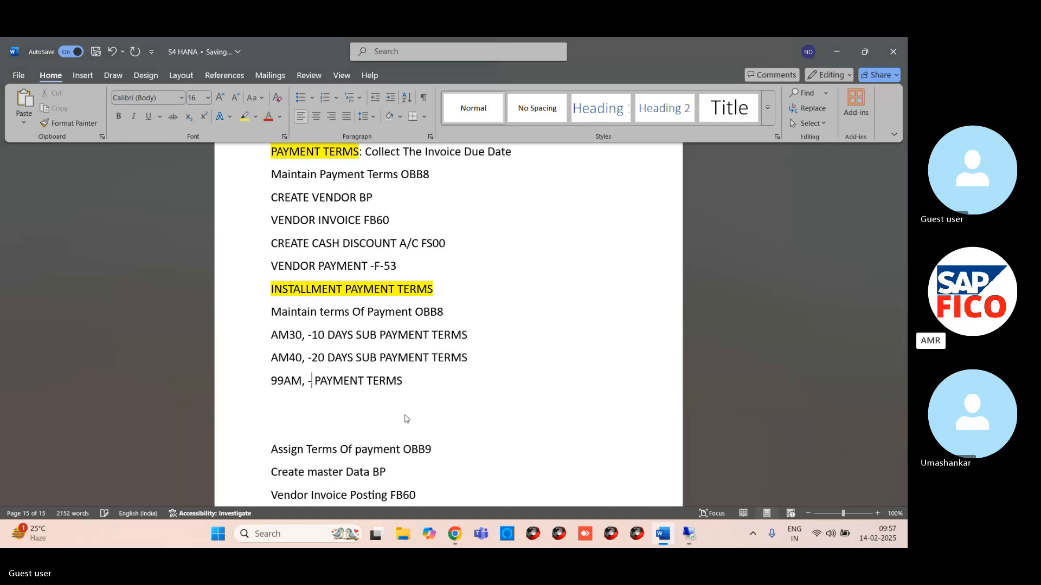
{"action": "type", "text": "MAS"}
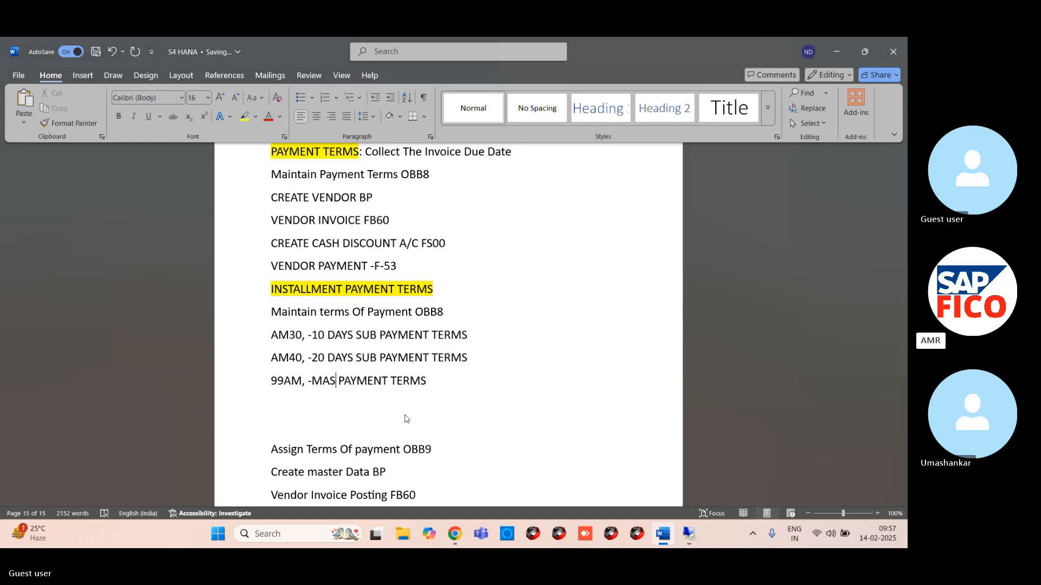
{"action": "key", "text": "BackSpace"}
{"action": "type", "text": "I"}
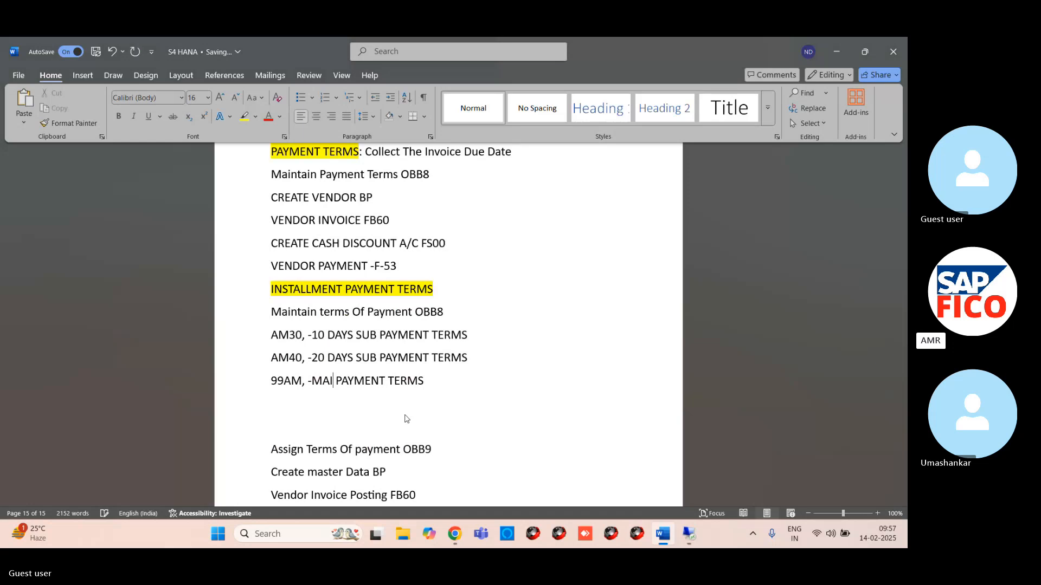
{"action": "type", "text": "N"}
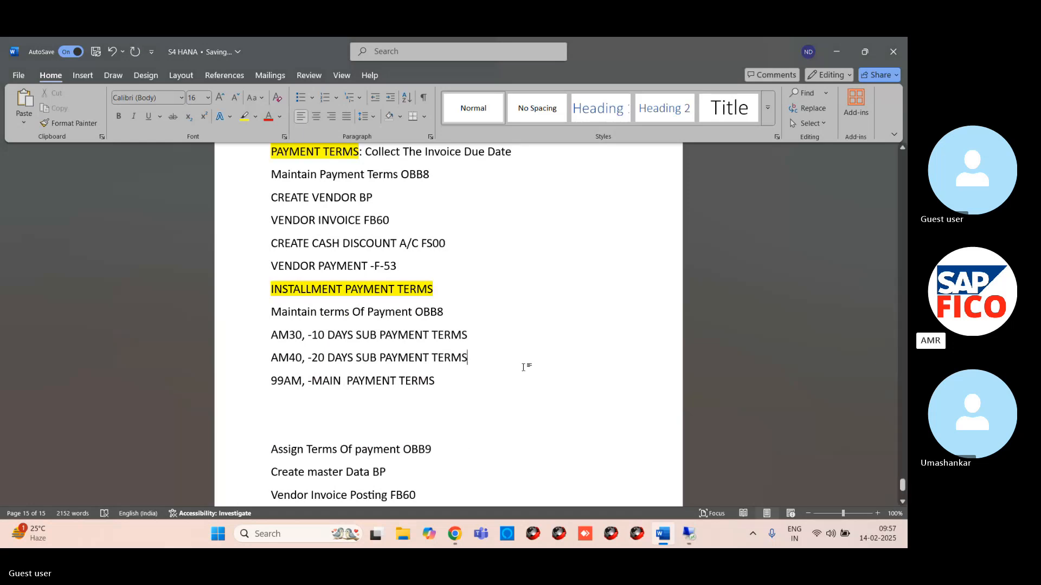
{"action": "right_click", "coordinate": [371, 386]}
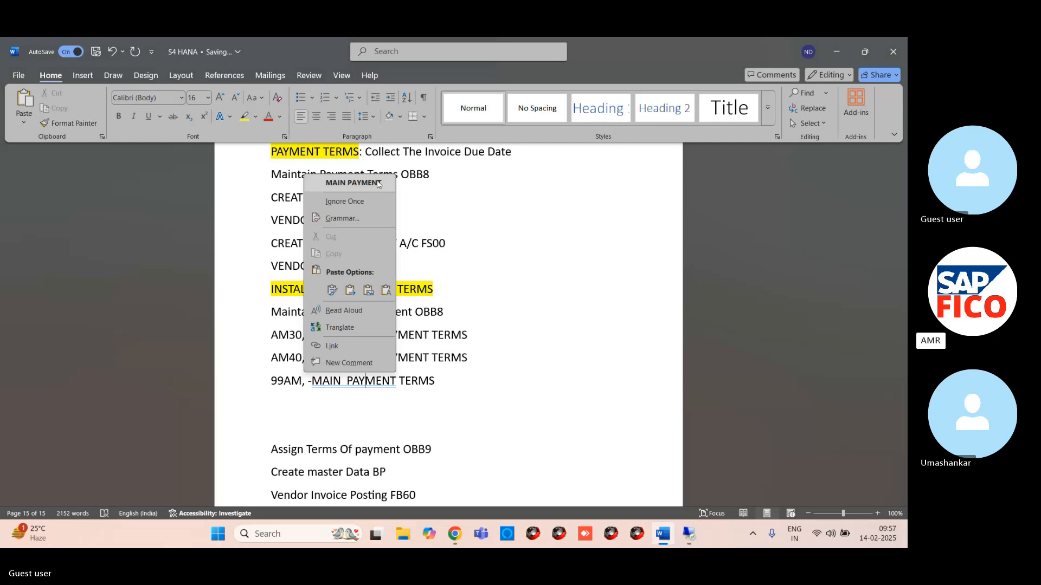
{"action": "left_click", "coordinate": [350, 183]}
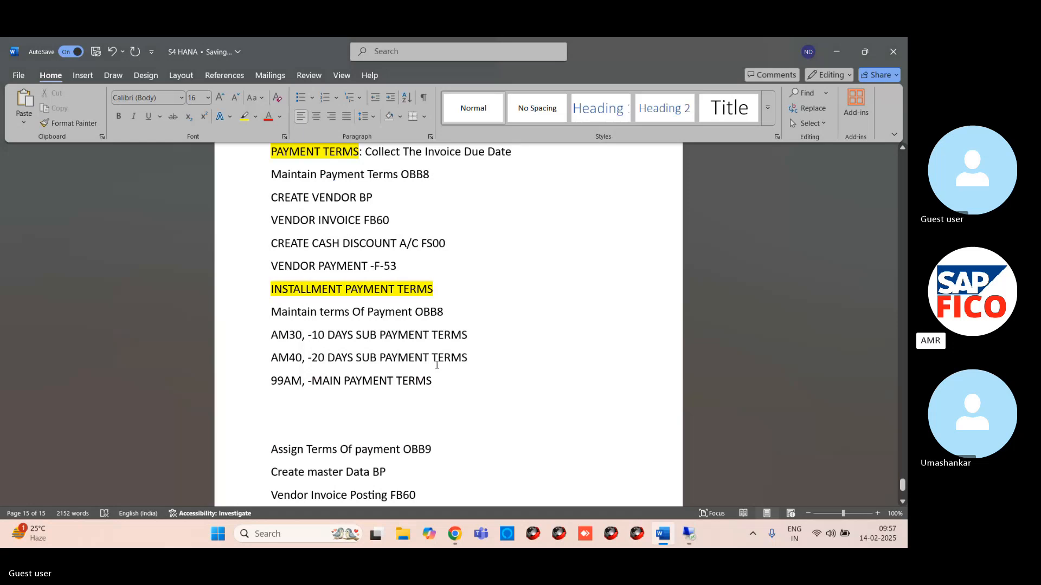
Remove the two blank lines between the 99AM line and "Assign Terms Of payment OBB9".
{"action": "left_click", "coordinate": [280, 429]}
{"action": "key", "text": "BackSpace"}
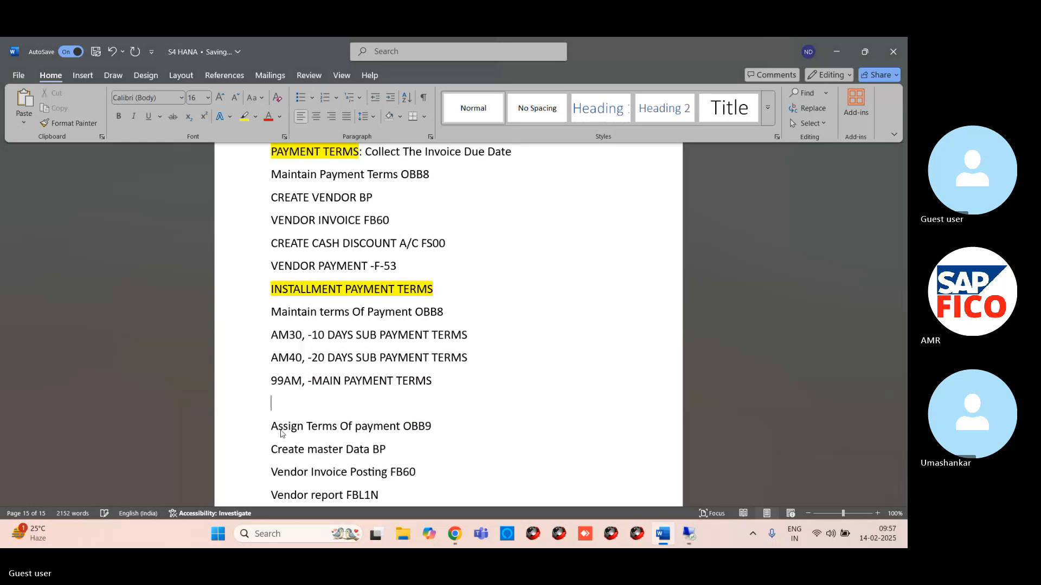
{"action": "key", "text": "BackSpace"}
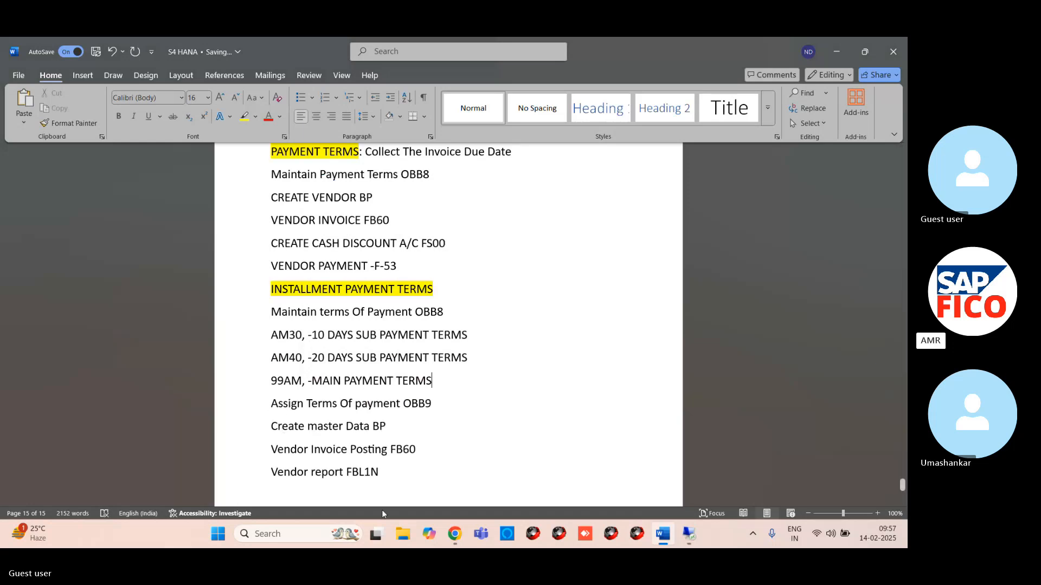
Select the "Assign Terms Of payment OBB9" note, switch back to SAP in the remote session and run the /NOBB9 command.
{"action": "left_click_drag", "start_coordinate": [436, 403], "coordinate": [275, 409]}
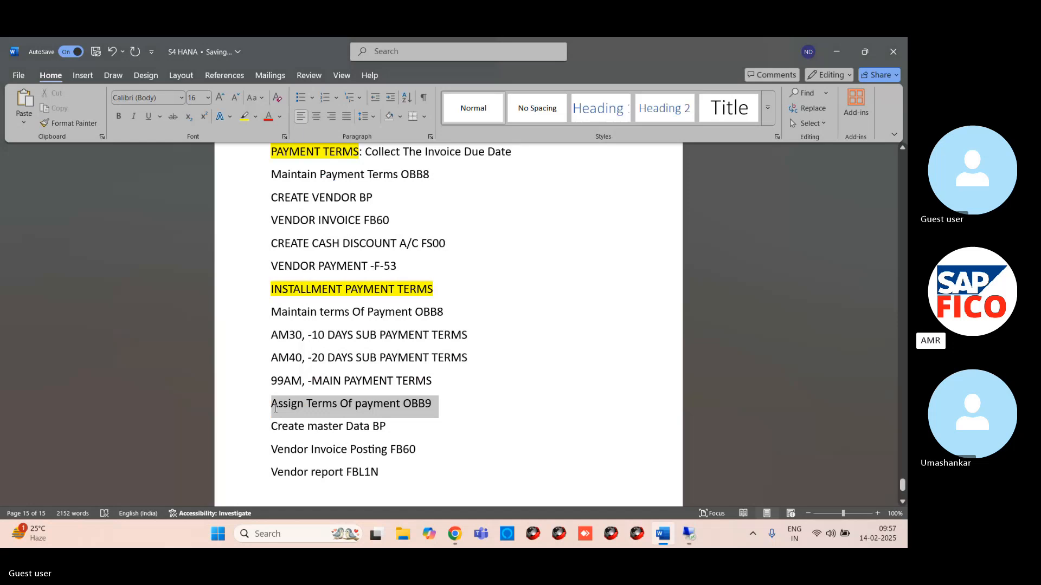
{"action": "mouse_move", "coordinate": [467, 544]}
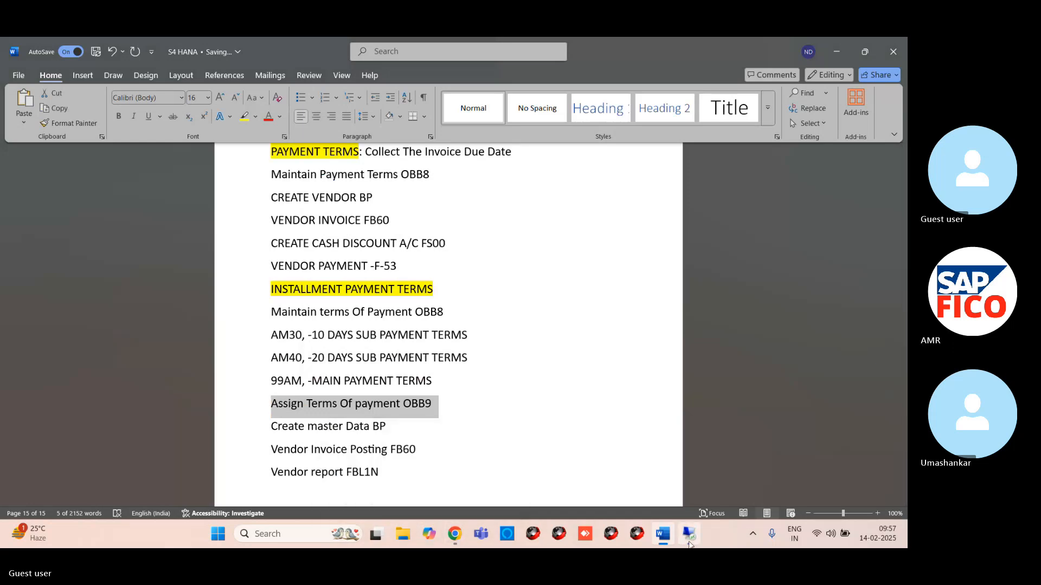
{"action": "mouse_move", "coordinate": [689, 534]}
{"action": "left_click", "coordinate": [687, 490]}
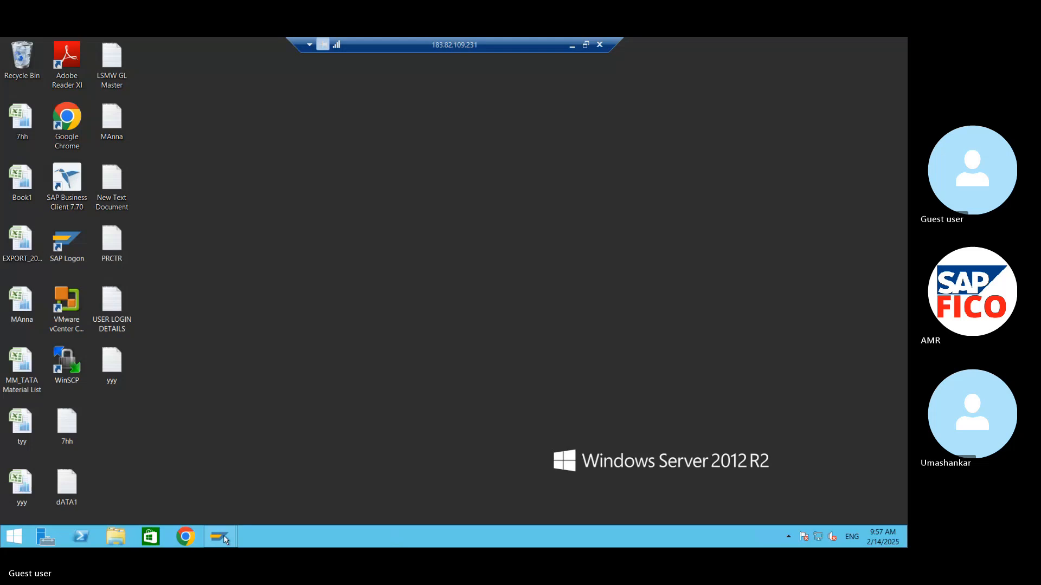
{"action": "left_click", "coordinate": [282, 484]}
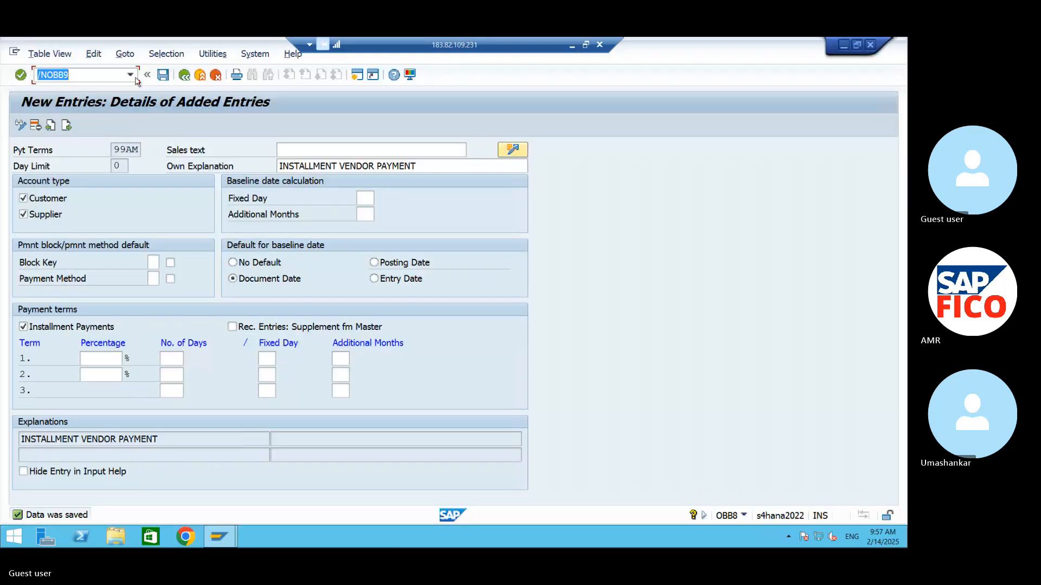
{"action": "key", "text": "Return"}
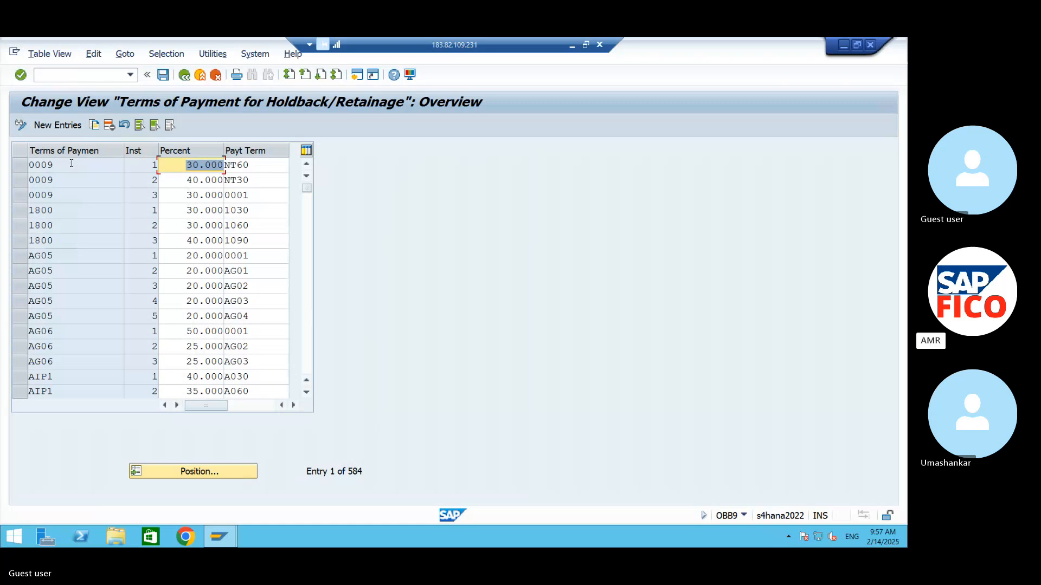
Add a new entry for payment term 99AM with installment 1 at 50 percent and payment term AM30.
{"action": "key", "text": "F5"}
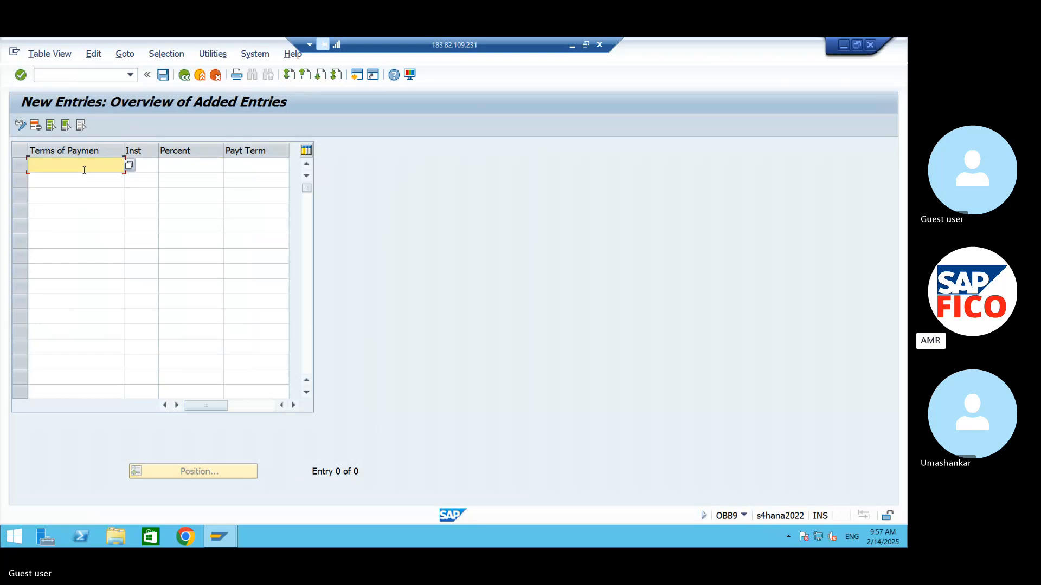
{"action": "type", "text": "99AM"}
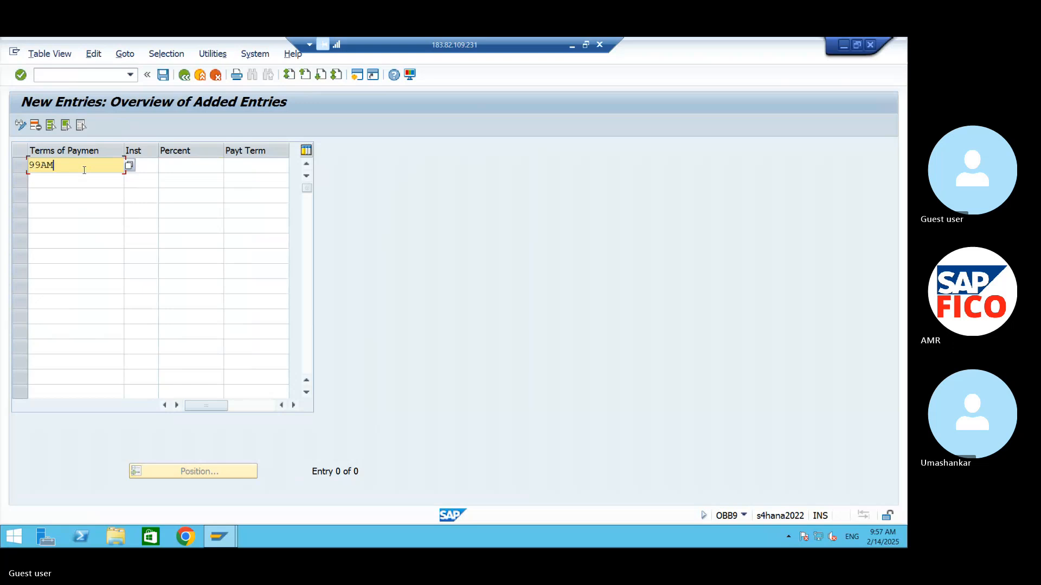
{"action": "left_click", "coordinate": [156, 168]}
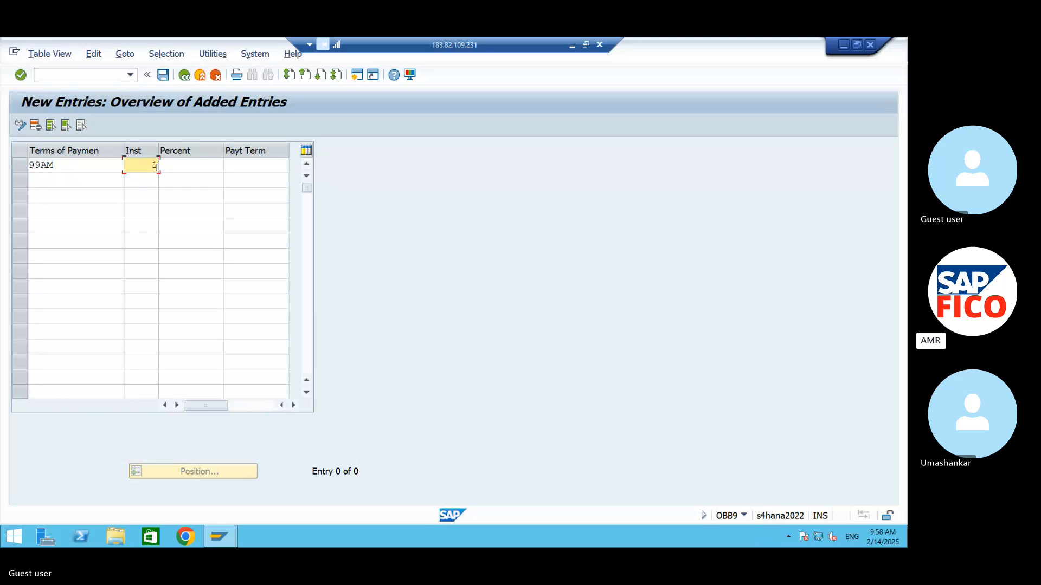
{"action": "type", "text": "1"}
{"action": "left_click", "coordinate": [185, 165]}
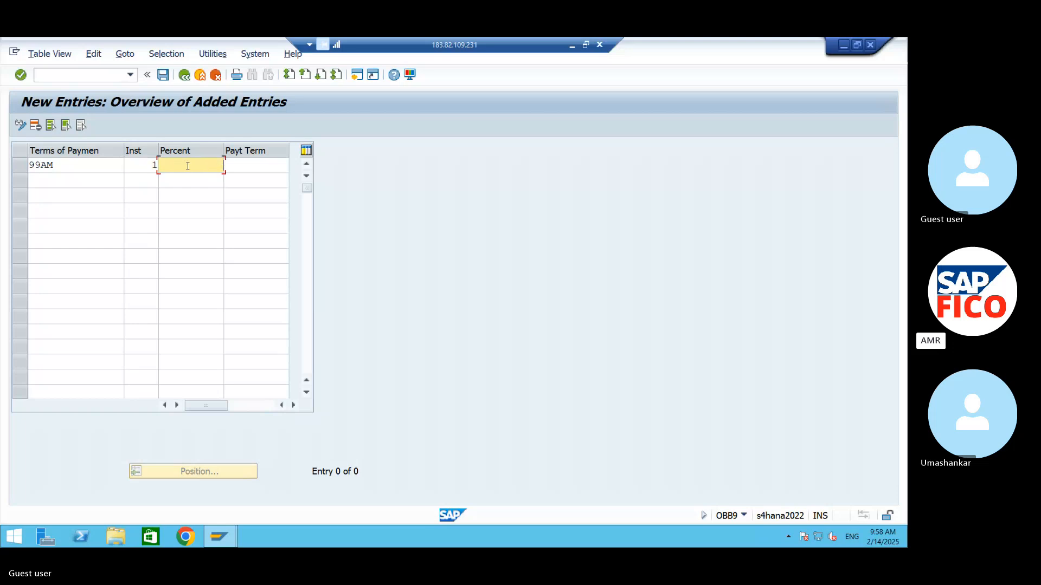
{"action": "type", "text": "50"}
{"action": "left_click", "coordinate": [269, 167]}
{"action": "type", "text": "AM3"}
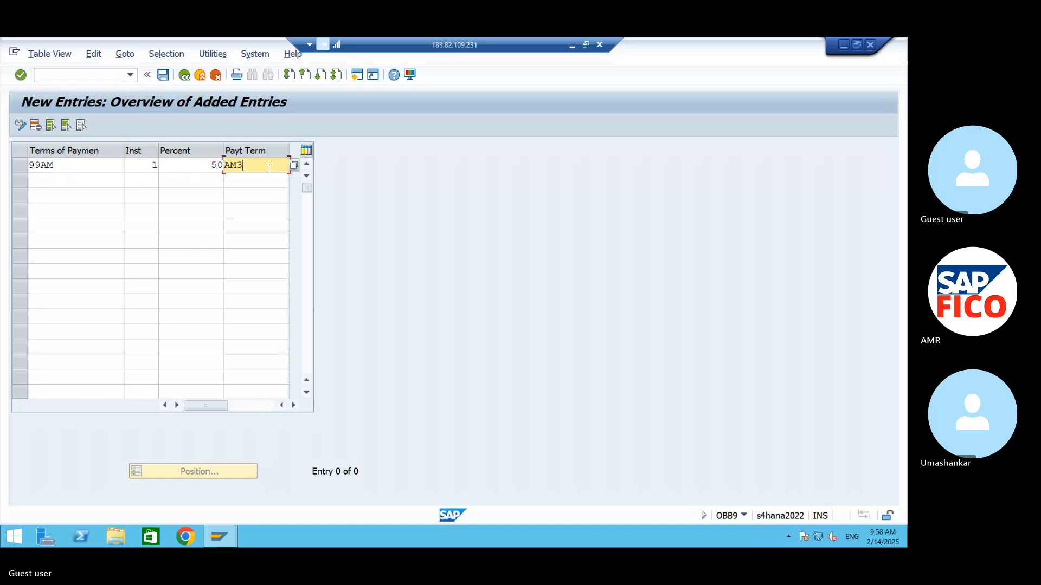
{"action": "type", "text": "0"}
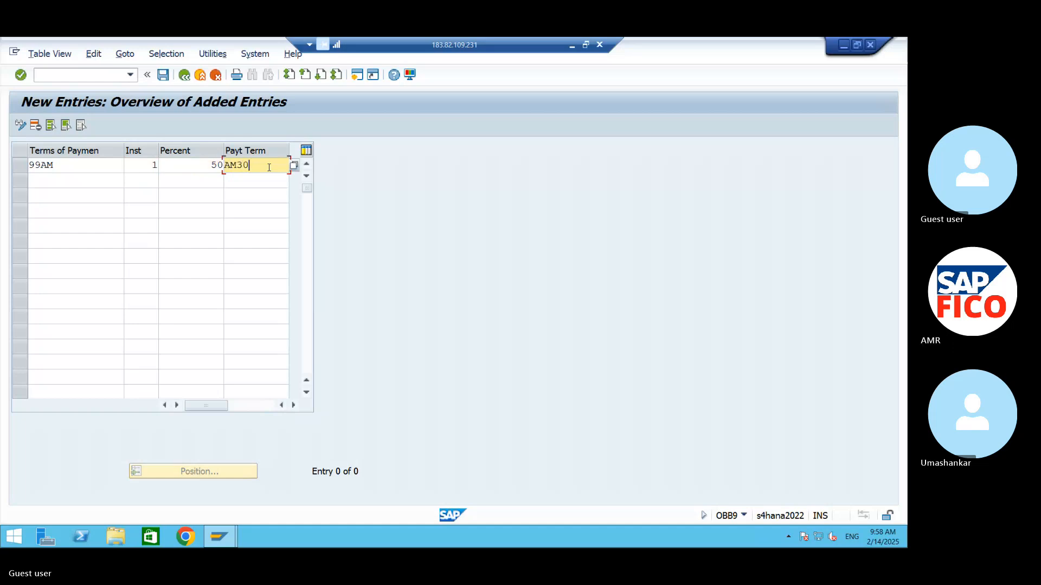
Add installment 2 for 99AM at 50 percent with payment term AM40 and save the entries.
{"action": "left_click", "coordinate": [74, 181]}
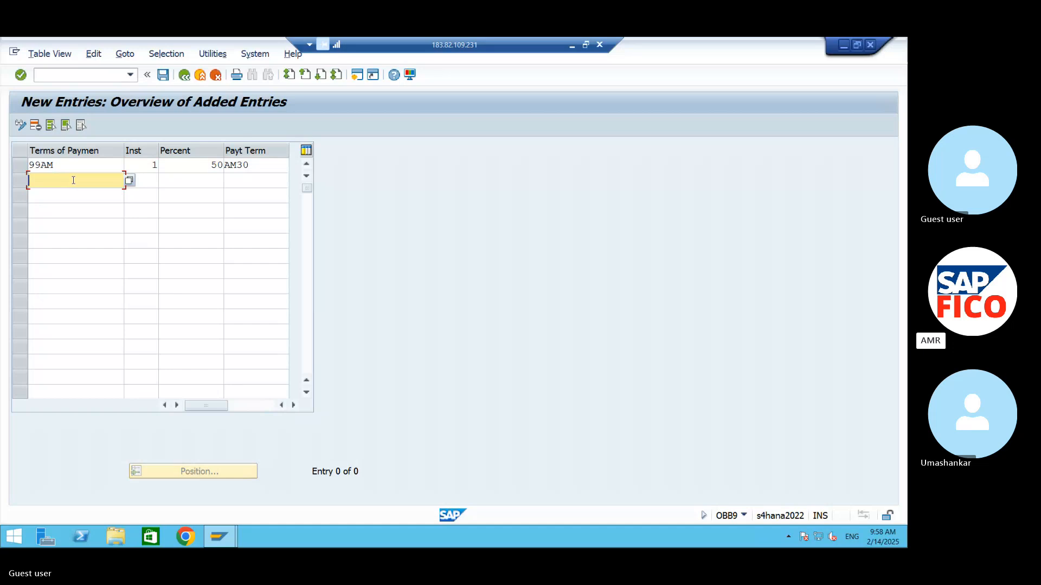
{"action": "type", "text": "99AM"}
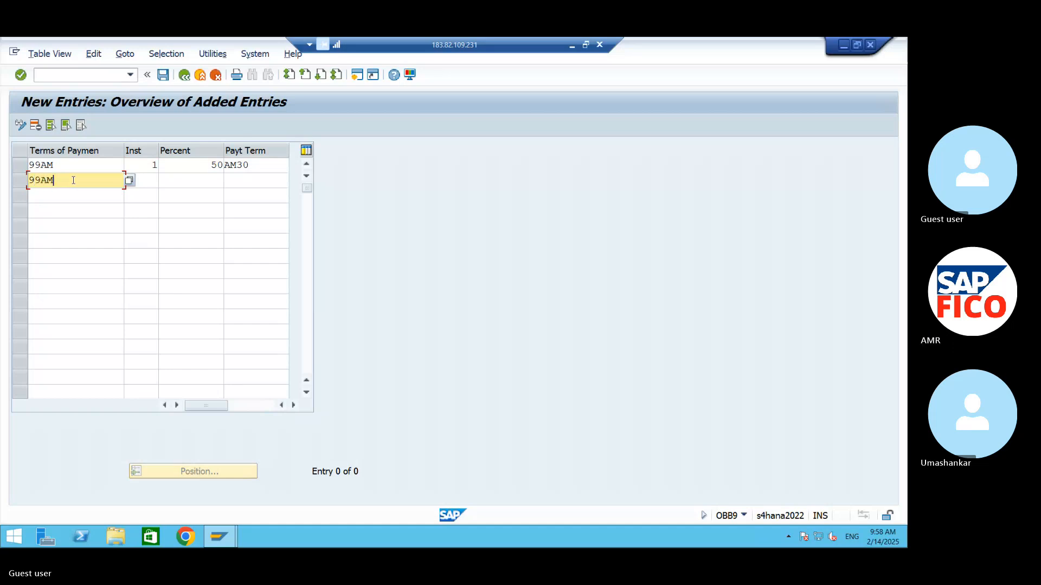
{"action": "key", "text": "Tab"}
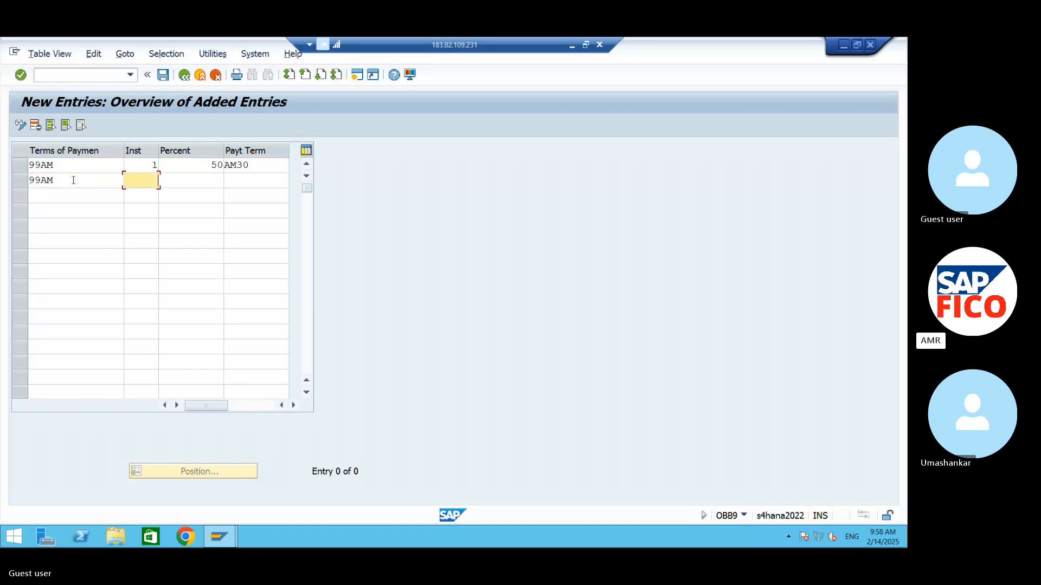
{"action": "type", "text": "2"}
{"action": "key", "text": "Tab"}
{"action": "type", "text": "50"}
{"action": "key", "text": "Tab"}
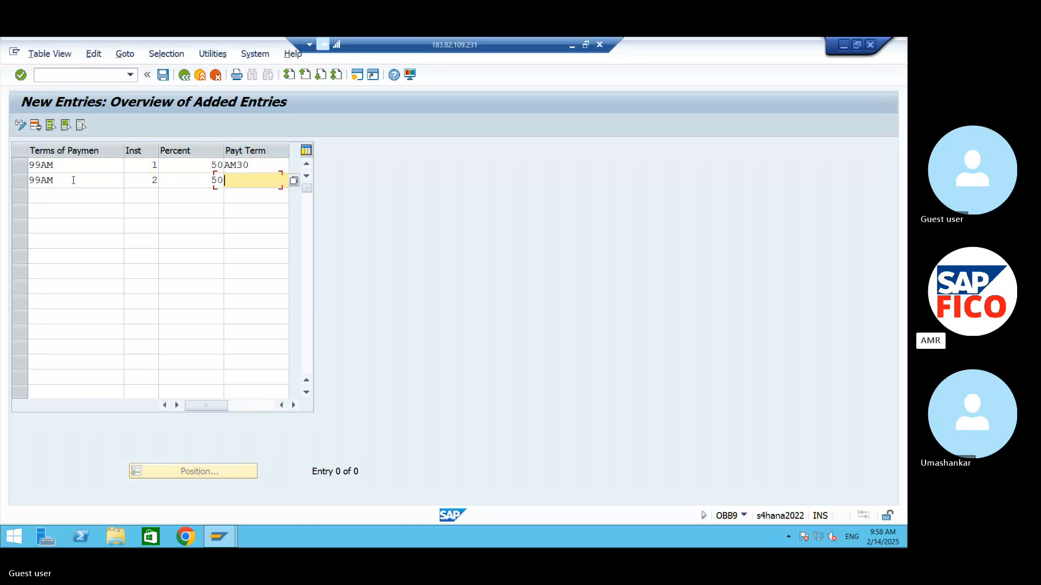
{"action": "type", "text": "AM40"}
{"action": "left_click", "coordinate": [162, 74]}
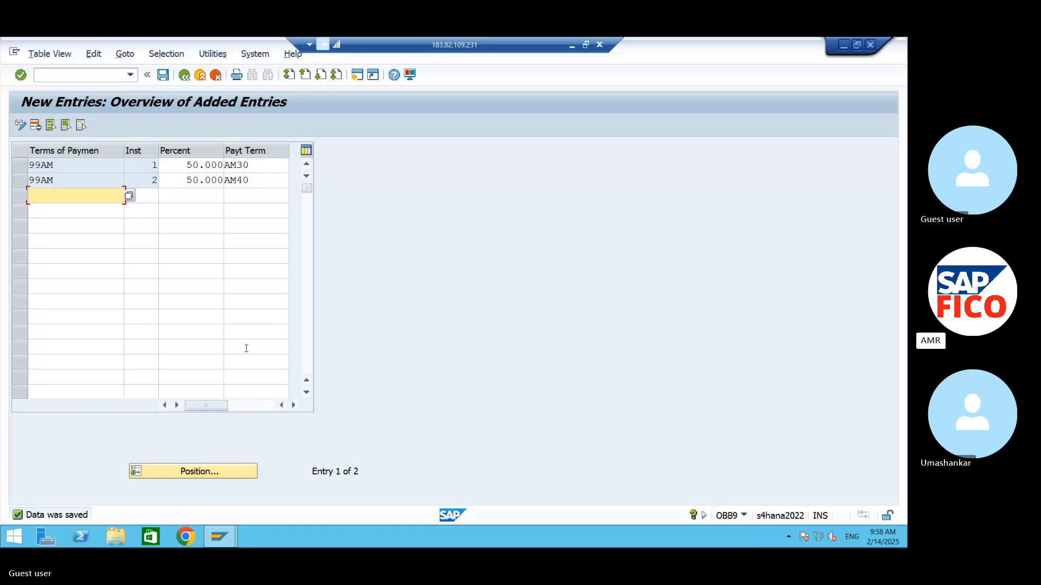
Run the /NBP command and start creating a new organization business partner.
{"action": "left_click", "coordinate": [100, 76]}
{"action": "type", "text": "/N"}
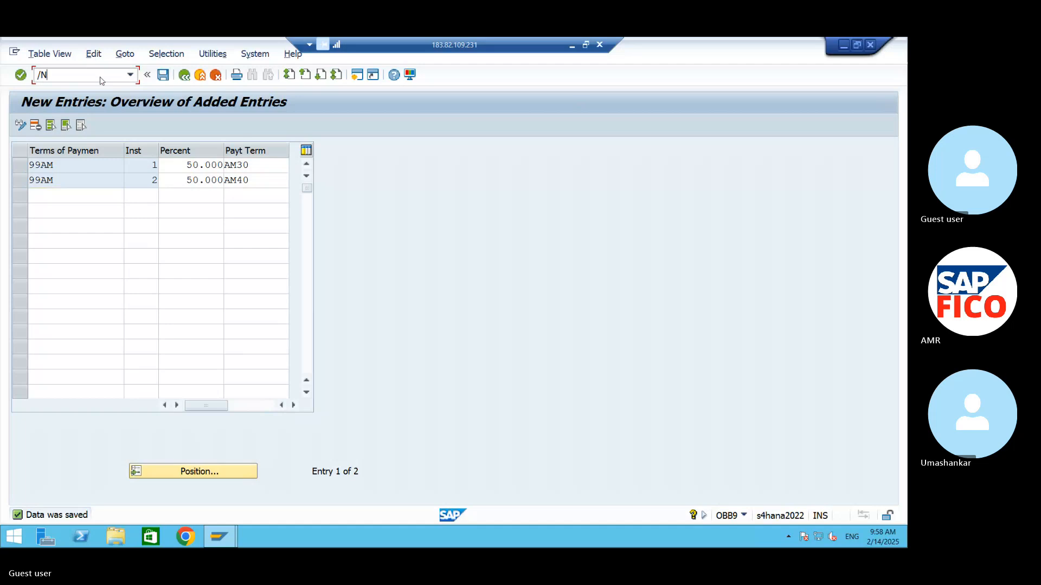
{"action": "type", "text": "BP"}
{"action": "key", "text": "Return"}
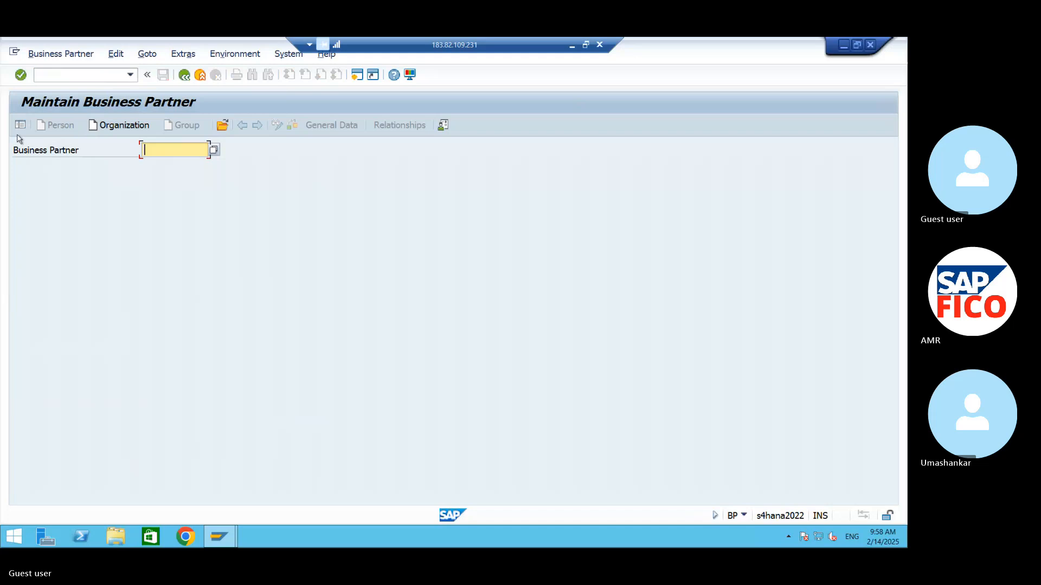
{"action": "left_click", "coordinate": [145, 130]}
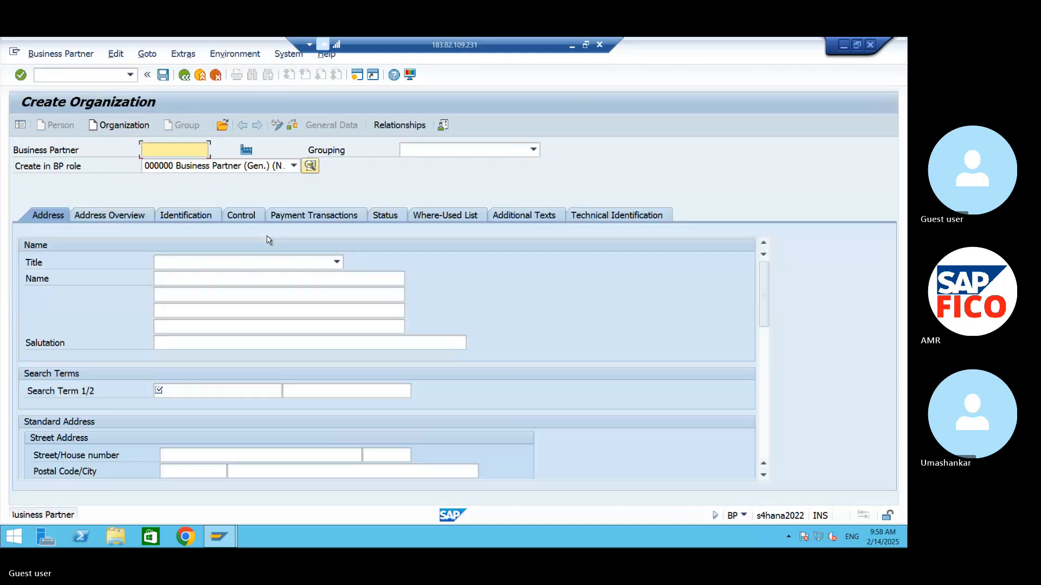
Set the BP role to CAPV00 Supplier (Fin.Accounting) and confirm creating the partner in that role.
{"action": "left_click", "coordinate": [242, 166]}
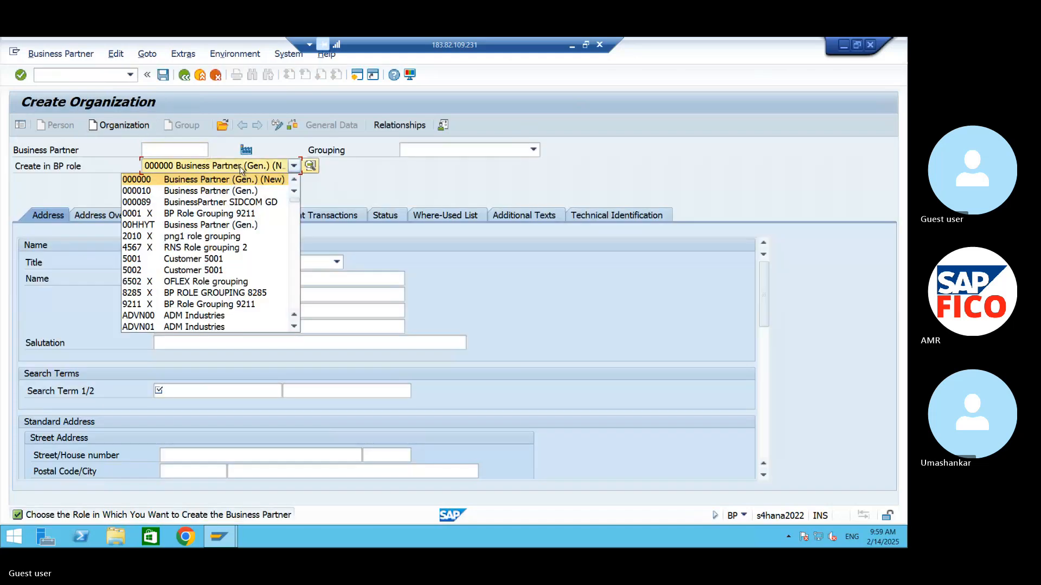
{"action": "left_click", "coordinate": [294, 326]}
{"action": "left_click", "coordinate": [294, 327]}
{"action": "left_click", "coordinate": [294, 327]}
{"action": "left_click", "coordinate": [294, 327]}
{"action": "left_click", "coordinate": [294, 328]}
{"action": "left_click", "coordinate": [294, 328]}
{"action": "left_click", "coordinate": [294, 328]}
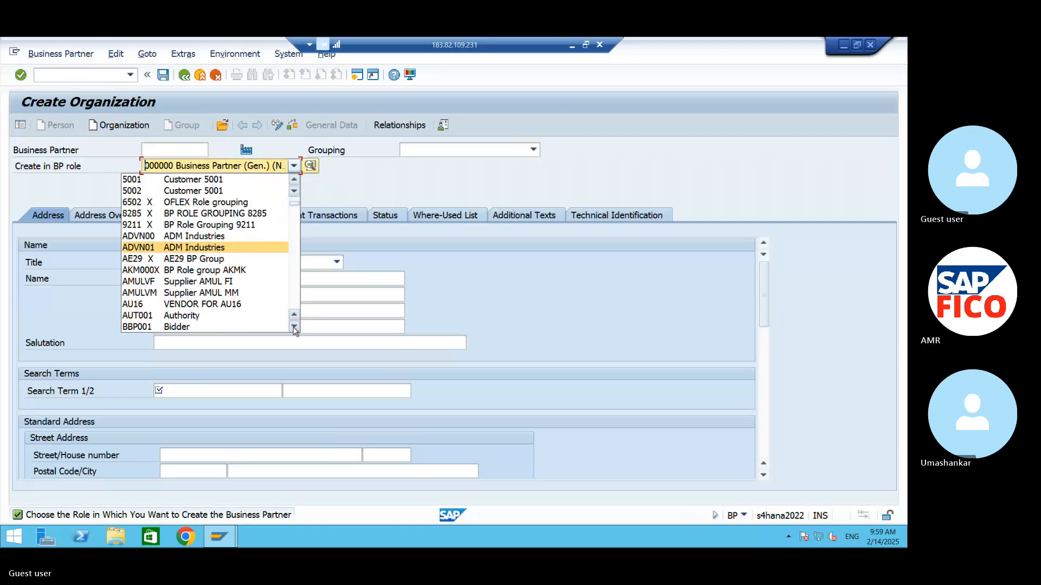
{"action": "left_click", "coordinate": [294, 328]}
{"action": "left_click", "coordinate": [294, 328]}
{"action": "left_click", "coordinate": [294, 328]}
{"action": "left_click", "coordinate": [294, 328]}
{"action": "left_click", "coordinate": [294, 328]}
{"action": "left_click", "coordinate": [294, 328]}
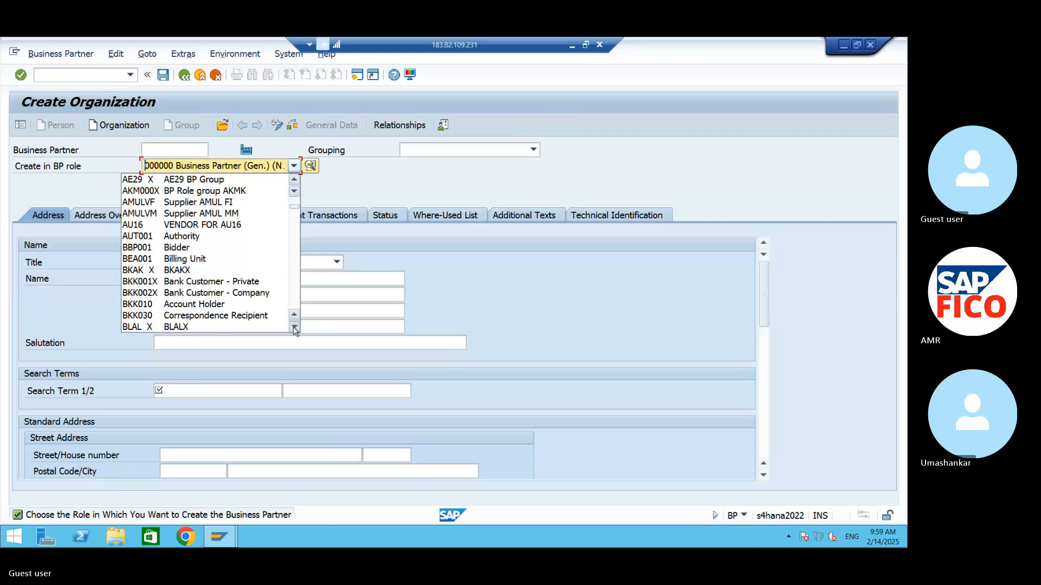
{"action": "left_click", "coordinate": [293, 328]}
{"action": "left_click", "coordinate": [294, 328]}
{"action": "left_click", "coordinate": [294, 328]}
{"action": "left_click", "coordinate": [294, 328]}
{"action": "left_click", "coordinate": [294, 328]}
{"action": "left_click", "coordinate": [294, 328]}
{"action": "left_click", "coordinate": [294, 328]}
{"action": "left_click", "coordinate": [294, 328]}
{"action": "left_click", "coordinate": [294, 328]}
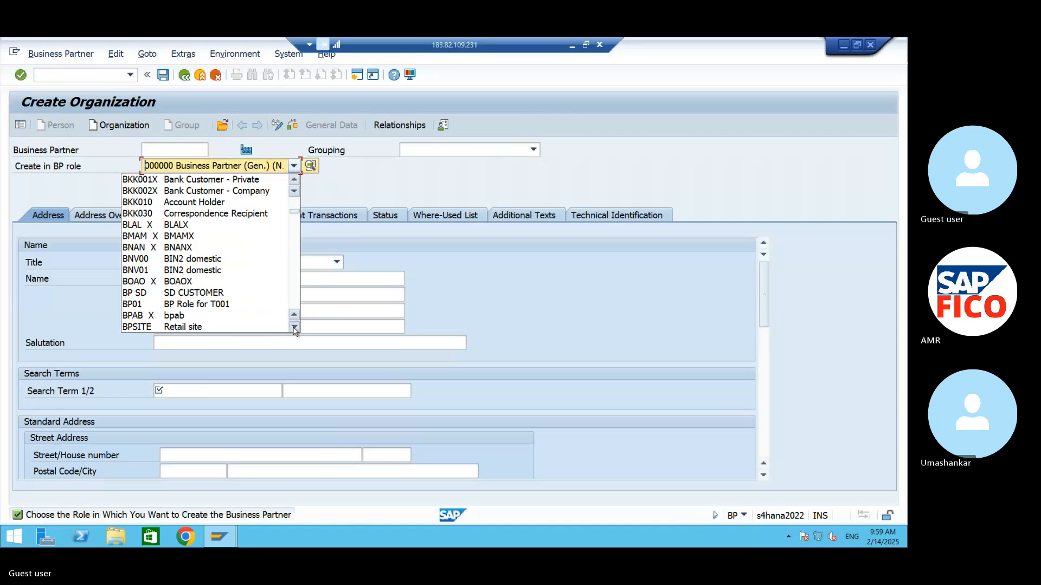
{"action": "left_click", "coordinate": [293, 328]}
{"action": "left_click", "coordinate": [294, 328]}
{"action": "left_click", "coordinate": [294, 328]}
{"action": "left_click", "coordinate": [294, 328]}
{"action": "left_click", "coordinate": [294, 328]}
{"action": "left_click", "coordinate": [294, 328]}
{"action": "left_click", "coordinate": [294, 328]}
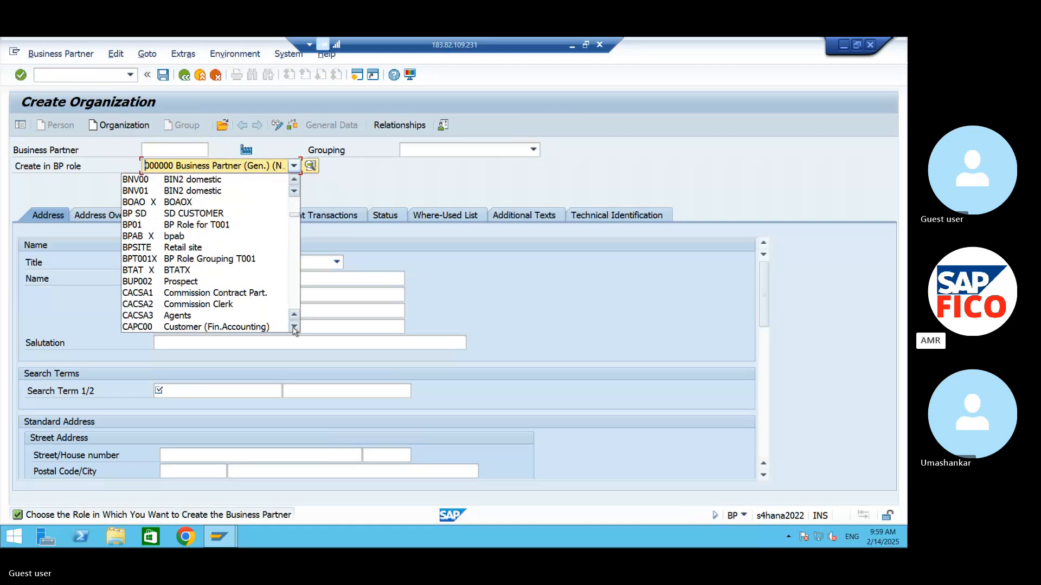
{"action": "left_click", "coordinate": [294, 328]}
{"action": "left_click", "coordinate": [294, 328]}
{"action": "left_click", "coordinate": [294, 328]}
{"action": "left_click", "coordinate": [294, 328]}
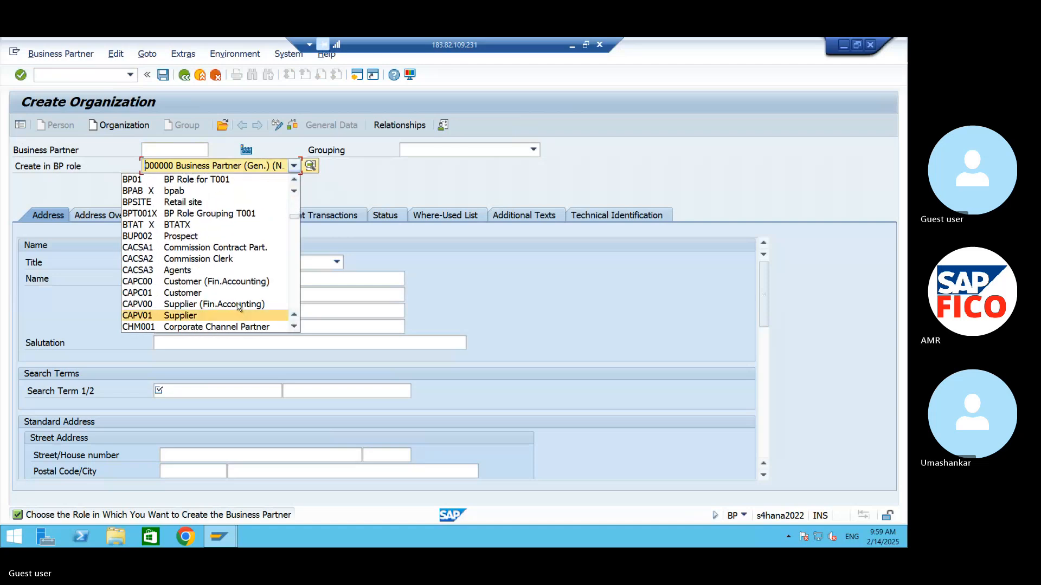
{"action": "left_click", "coordinate": [223, 305]}
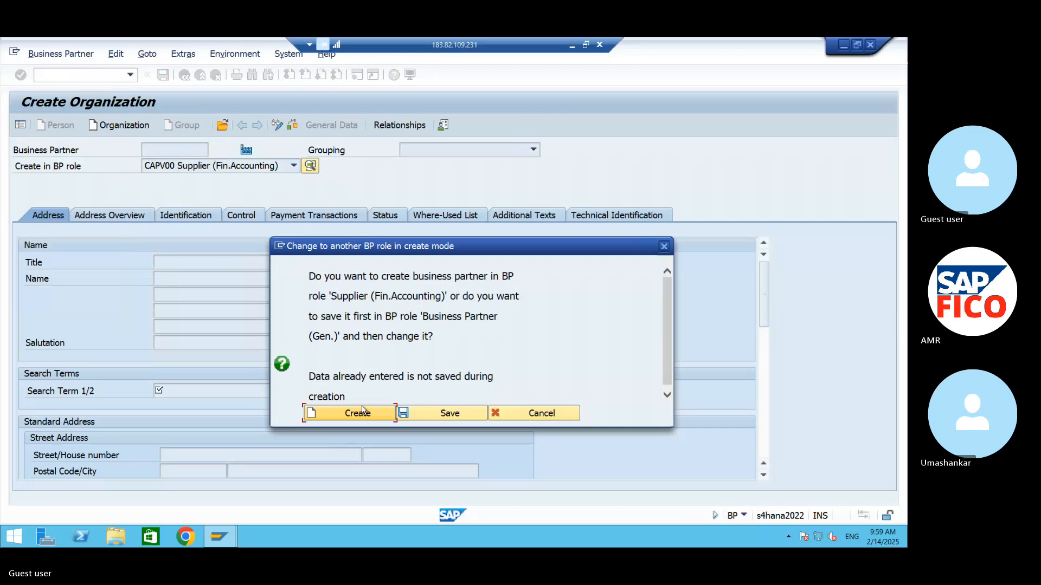
{"action": "left_click", "coordinate": [367, 416]}
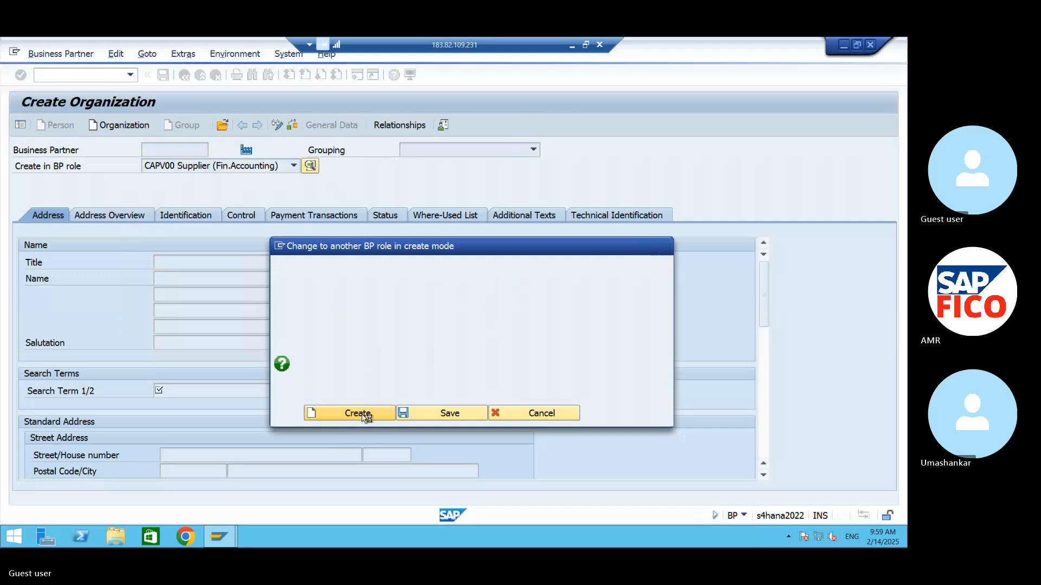
{"action": "left_click", "coordinate": [534, 149]}
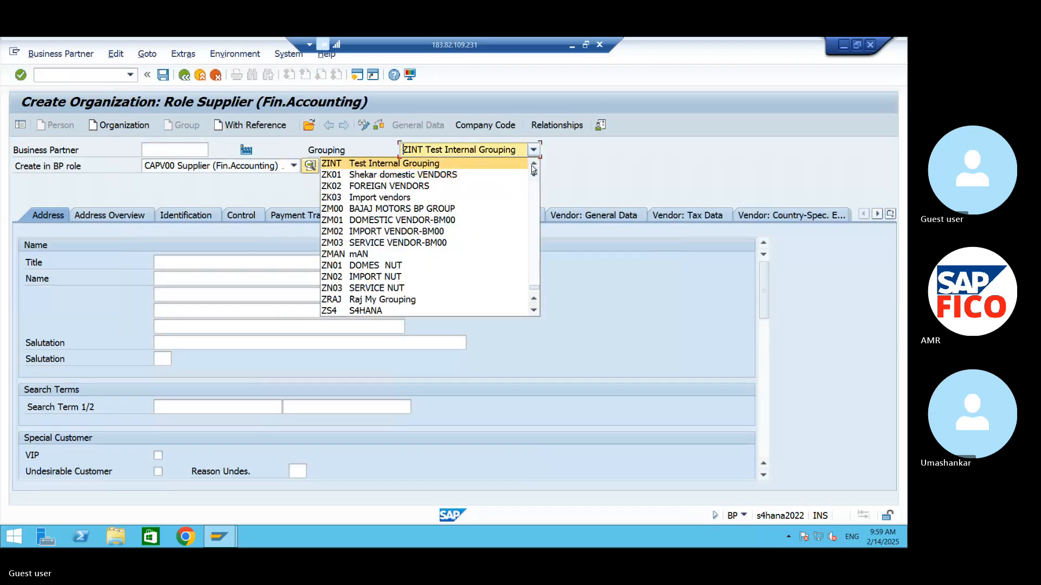
{"action": "left_click_drag", "start_coordinate": [534, 288], "coordinate": [519, 206]}
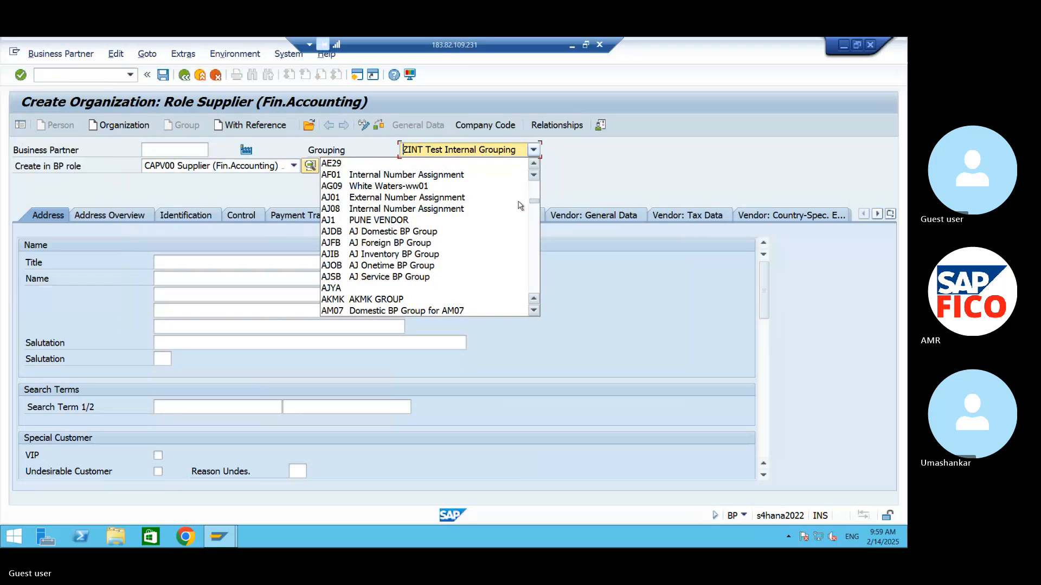
{"action": "scroll", "coordinate": [518, 201], "scroll_direction": "up", "scroll_amount": 10}
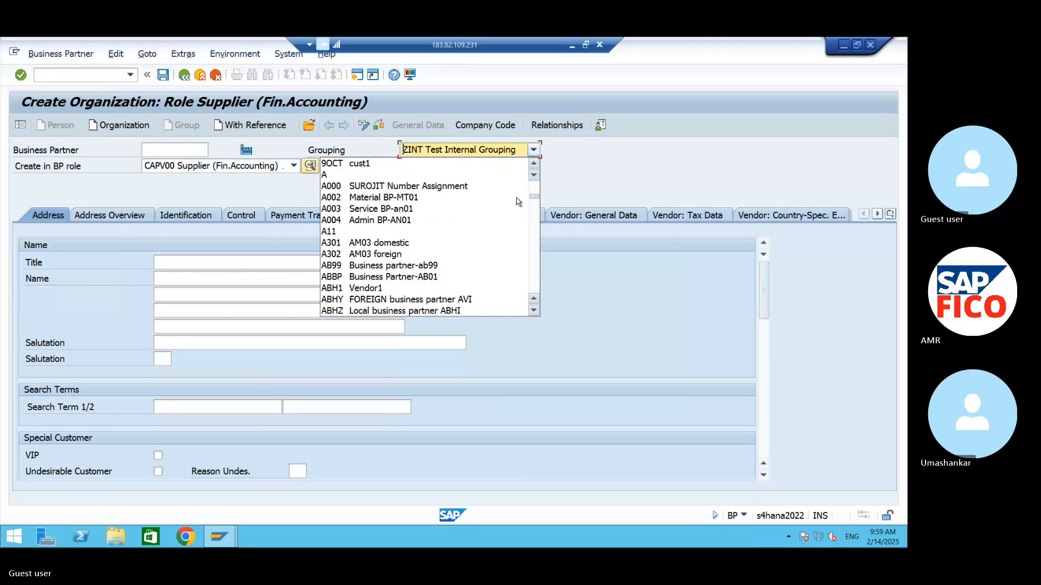
{"action": "scroll", "coordinate": [519, 201], "scroll_direction": "up", "scroll_amount": 4}
{"action": "left_click", "coordinate": [362, 228]}
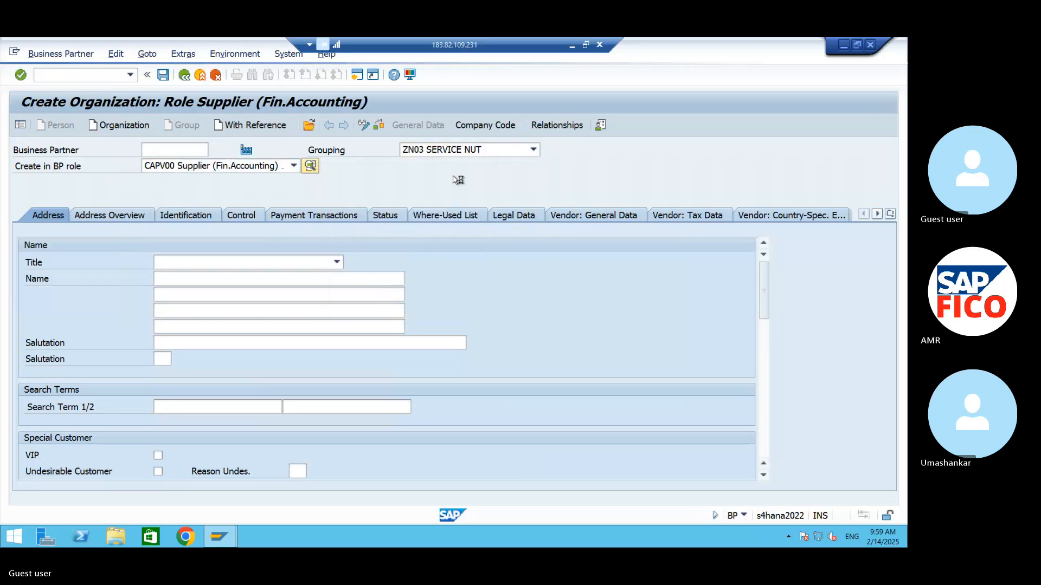
Set the business partner's grouping to 99DB DOMESTIC BP GROUP -AM99.
{"action": "left_click", "coordinate": [463, 159]}
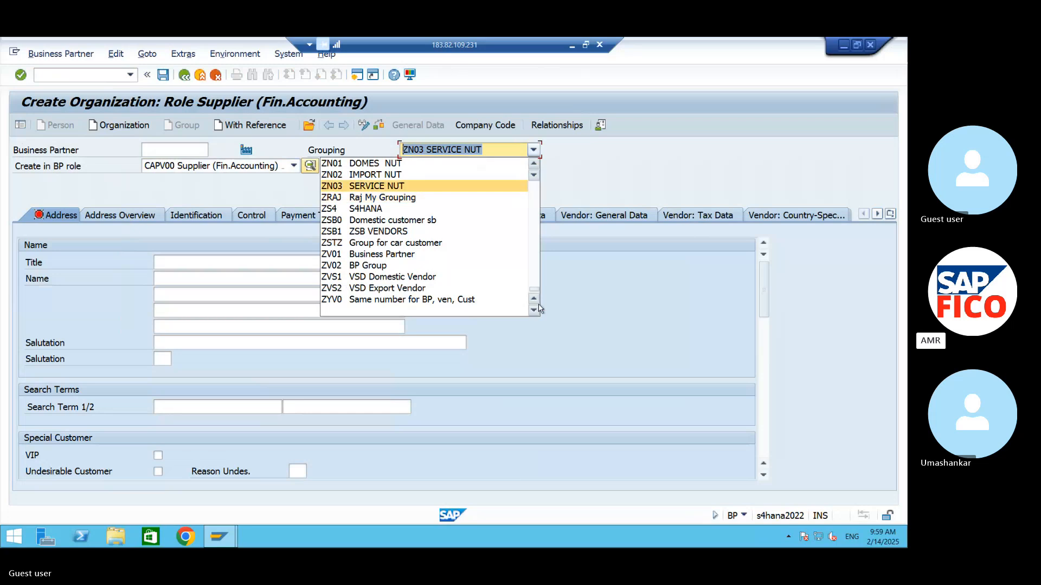
{"action": "left_click_drag", "start_coordinate": [534, 288], "coordinate": [535, 196]}
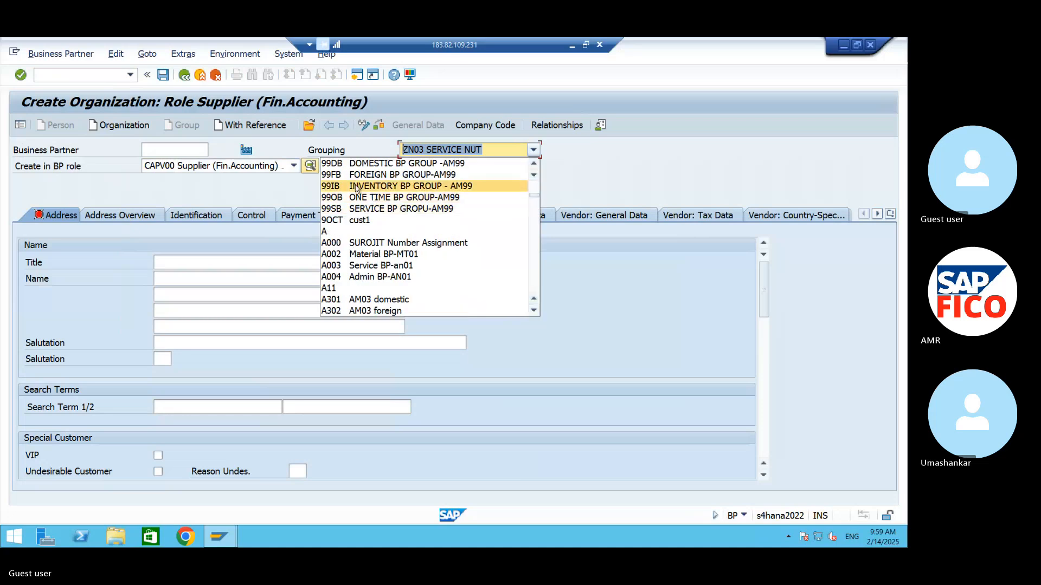
{"action": "left_click", "coordinate": [347, 164]}
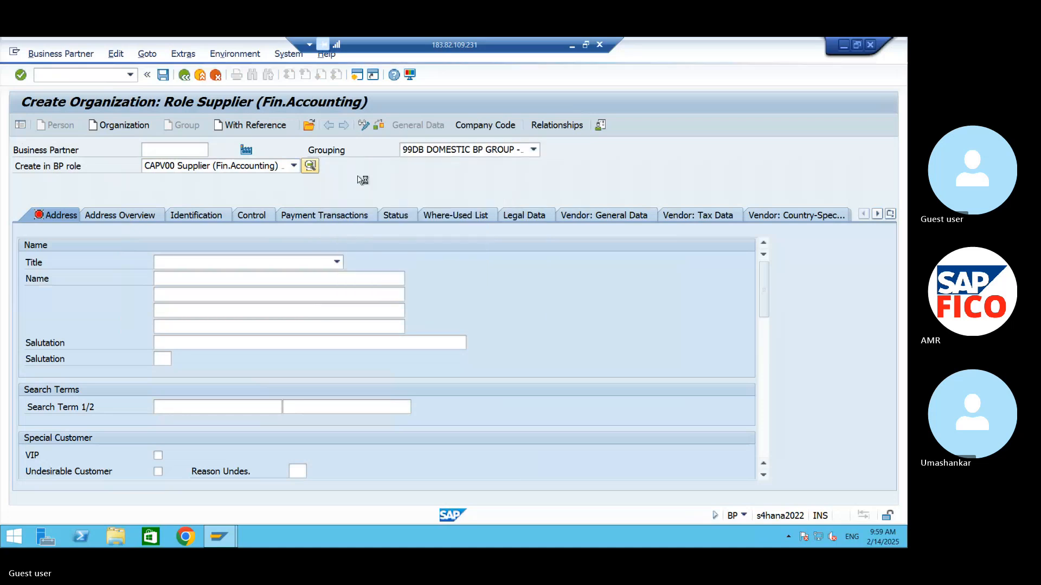
Enter APP VENDOR as the organization's name in the address data.
{"action": "left_click", "coordinate": [177, 280]}
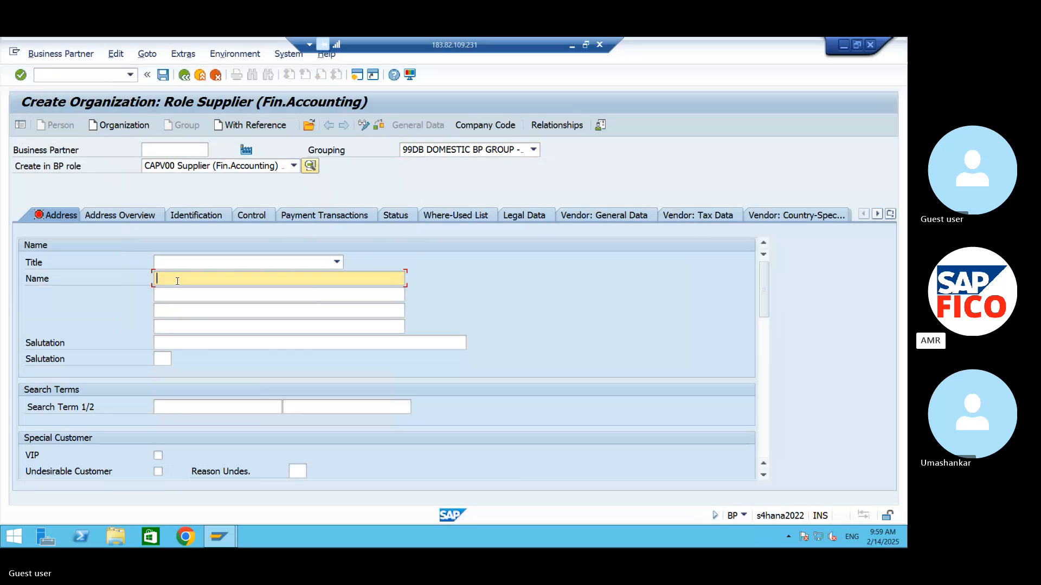
{"action": "type", "text": "APP "}
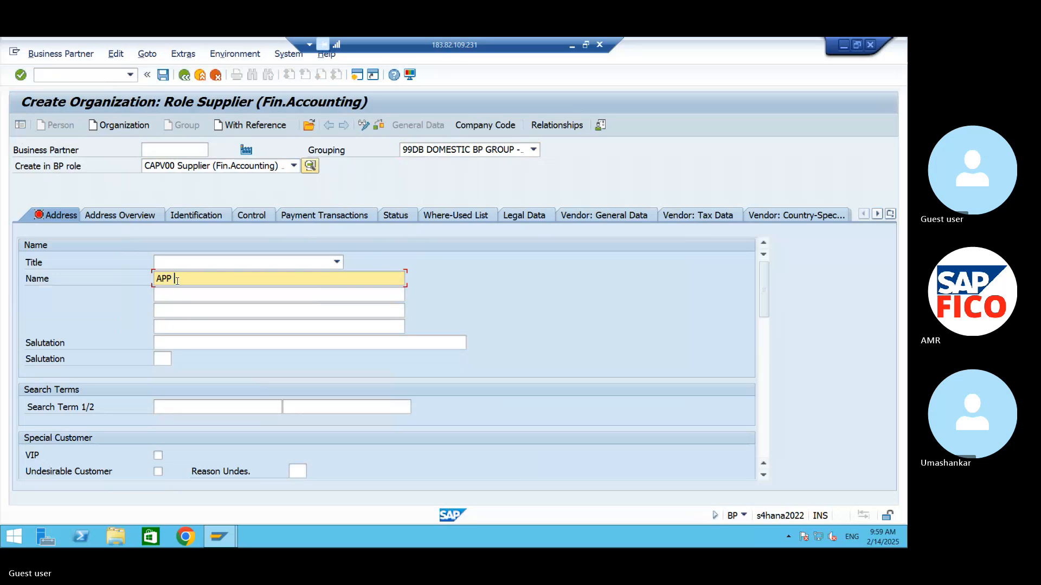
{"action": "type", "text": "VENDOR"}
Set the country in the standard street address to IN.
{"action": "left_click", "coordinate": [763, 474]}
{"action": "left_click", "coordinate": [763, 475]}
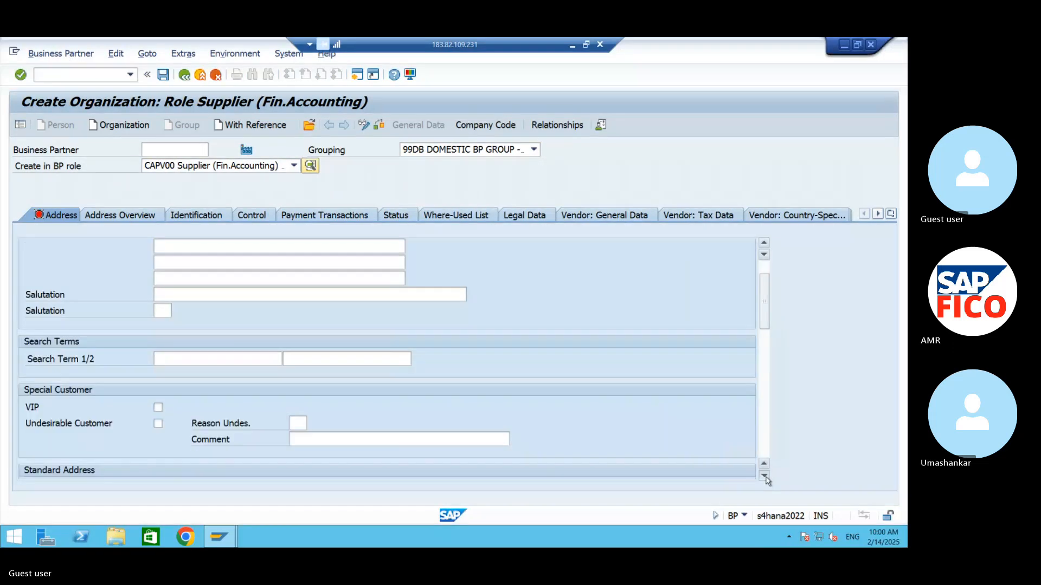
{"action": "left_click", "coordinate": [764, 476]}
{"action": "left_click", "coordinate": [764, 475]}
{"action": "left_click", "coordinate": [764, 476]}
{"action": "left_click", "coordinate": [764, 476]}
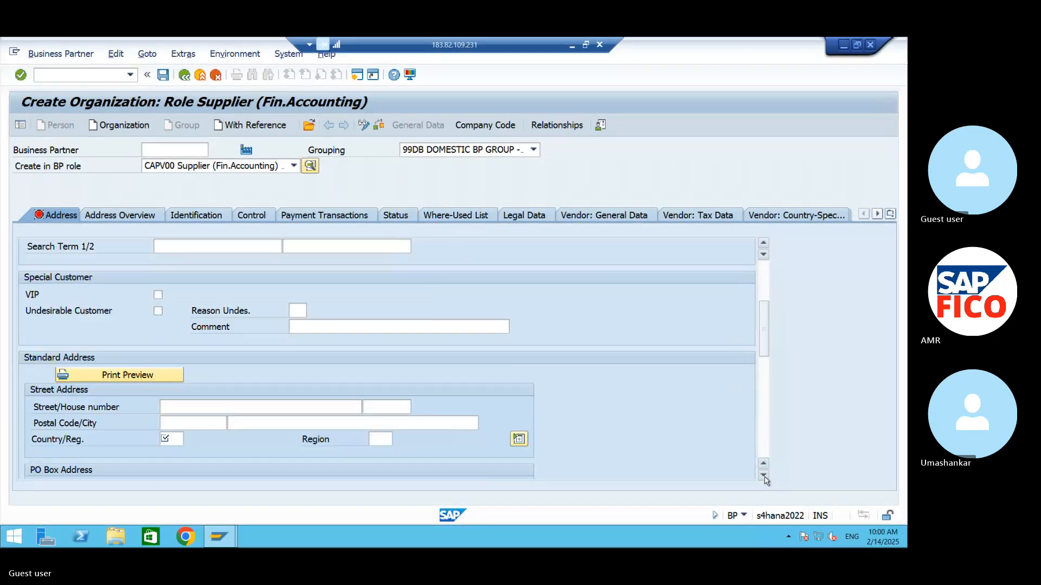
{"action": "left_click", "coordinate": [163, 438]}
{"action": "type", "text": "IN"}
{"action": "left_click", "coordinate": [764, 476]}
{"action": "left_click", "coordinate": [764, 475]}
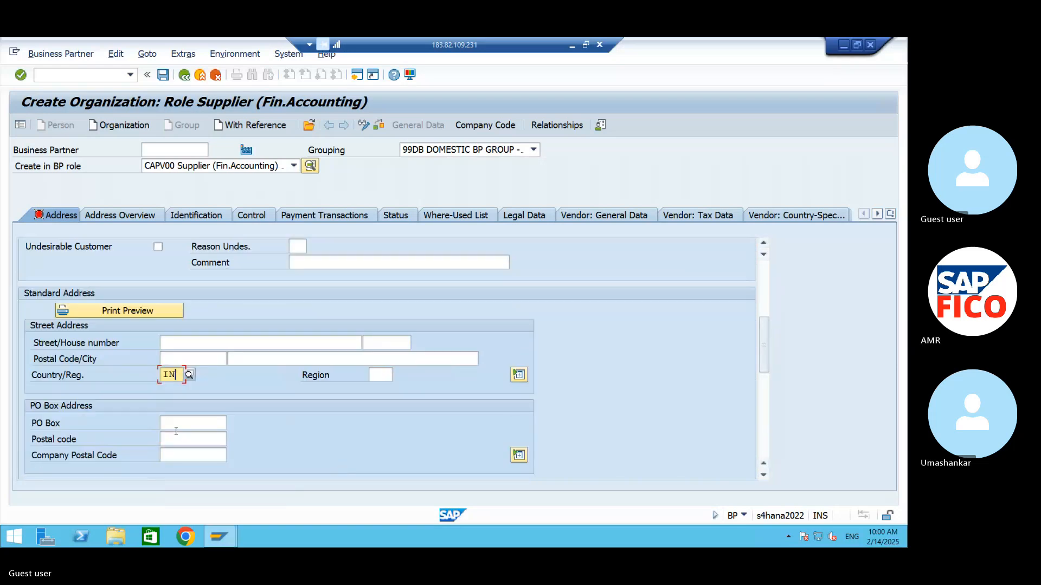
{"action": "left_click", "coordinate": [764, 475]}
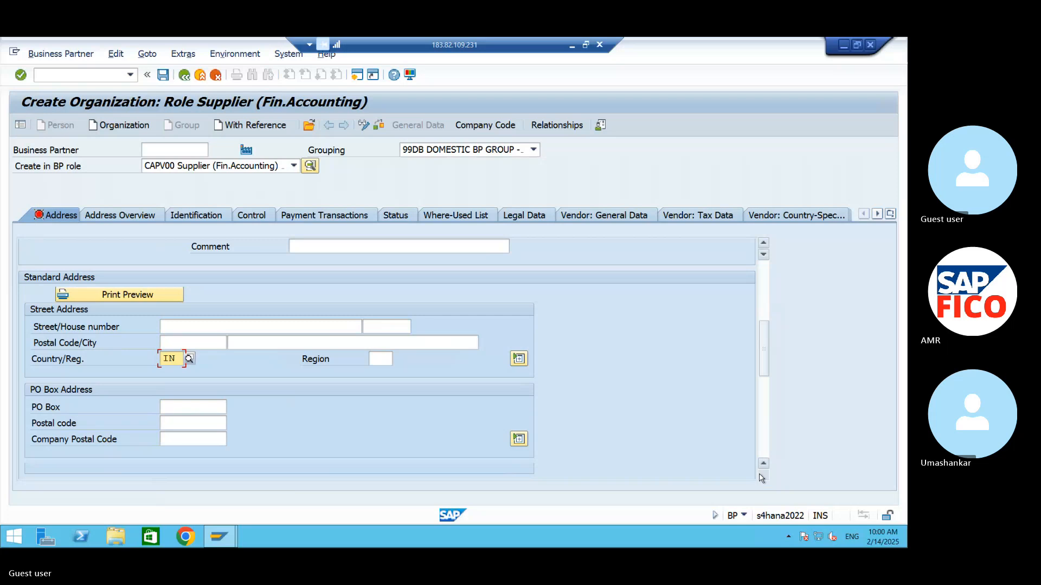
Set the communication language in the organization's address data to EN English.
{"action": "left_click", "coordinate": [764, 475]}
{"action": "left_click", "coordinate": [763, 476]}
{"action": "left_click", "coordinate": [764, 476]}
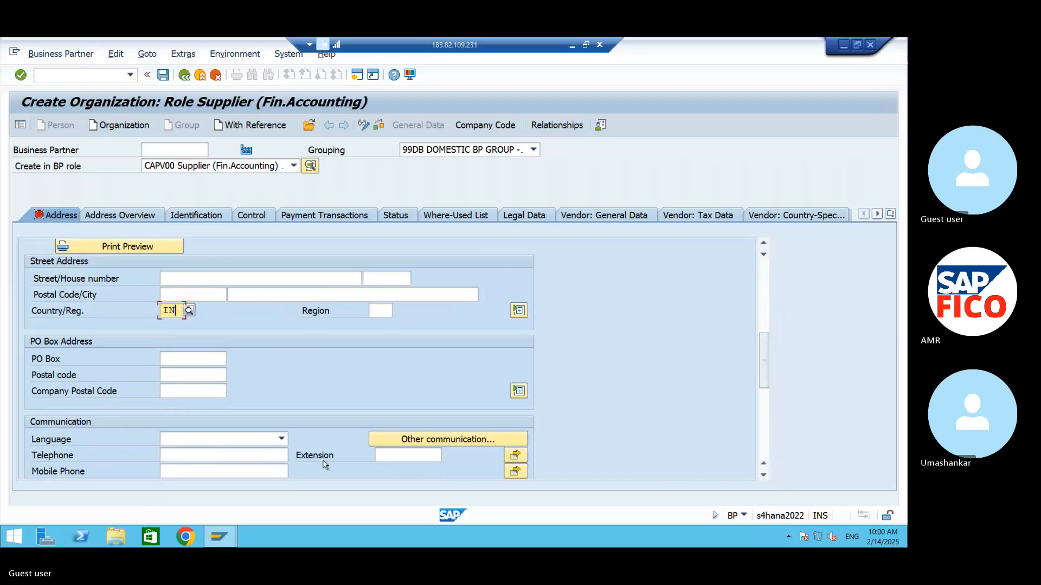
{"action": "left_click", "coordinate": [247, 441]}
{"action": "scroll", "coordinate": [217, 482], "scroll_direction": "down", "scroll_amount": 1}
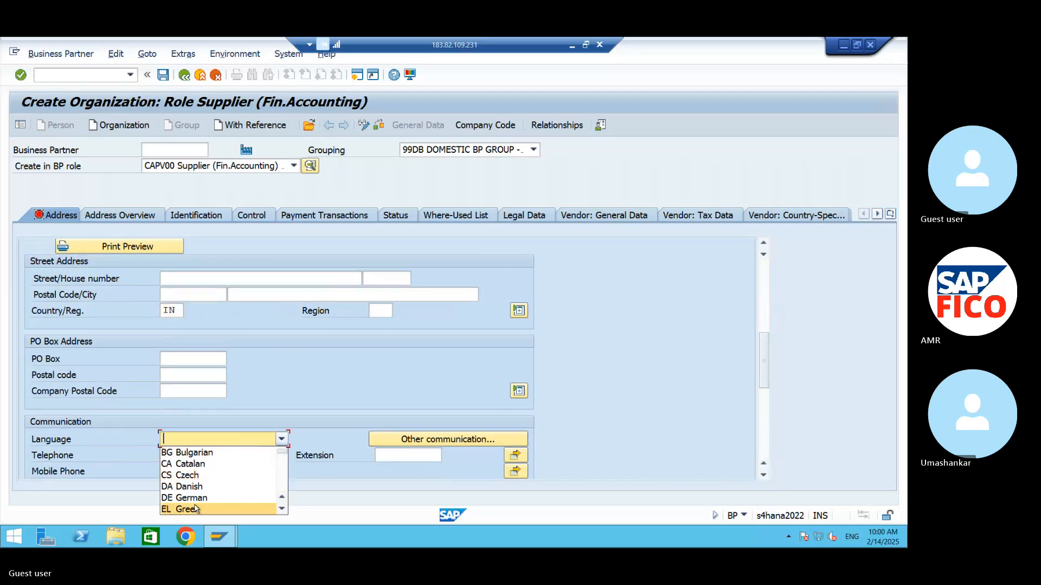
{"action": "scroll", "coordinate": [200, 501], "scroll_direction": "up", "scroll_amount": 1}
{"action": "scroll", "coordinate": [195, 497], "scroll_direction": "down", "scroll_amount": 2}
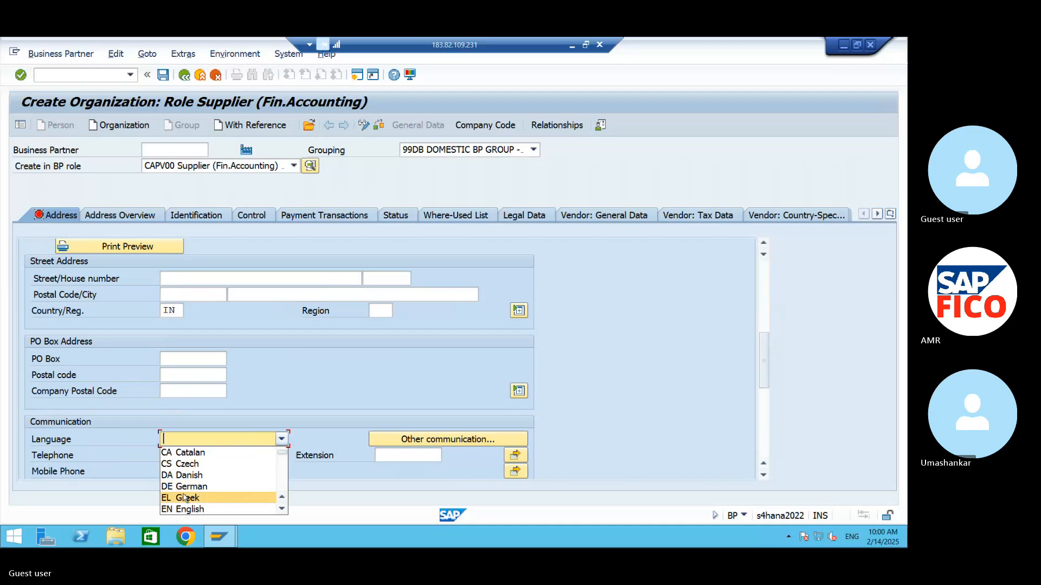
{"action": "left_click", "coordinate": [187, 509]}
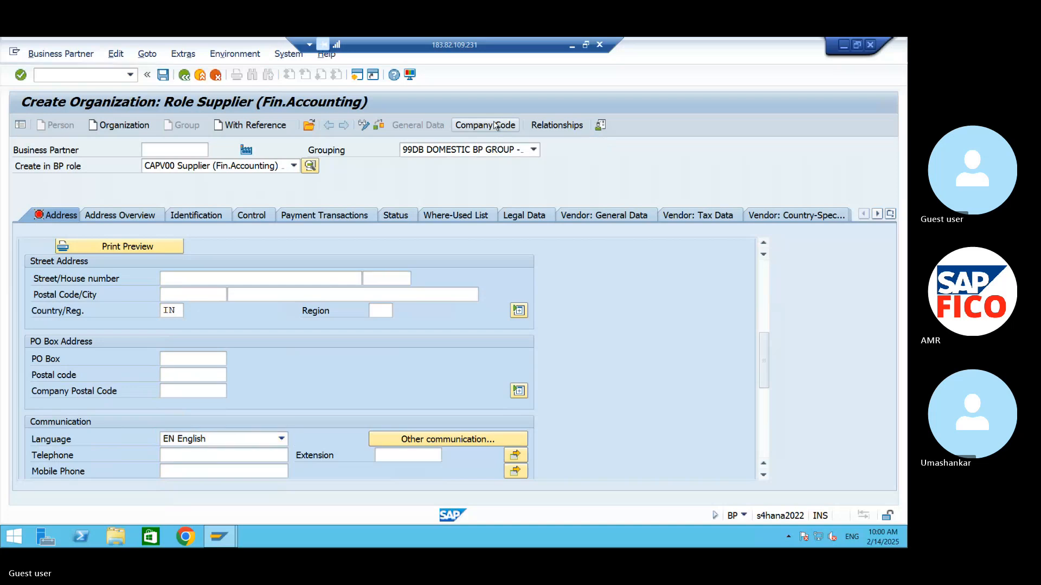
Extend the supplier to company code AM99 in its company code data.
{"action": "left_click", "coordinate": [494, 125]}
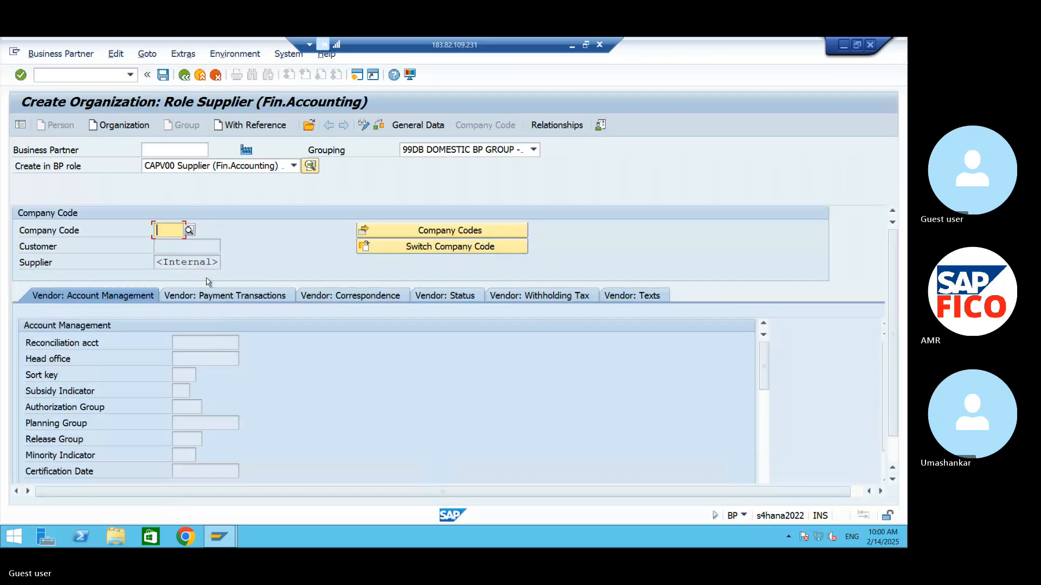
{"action": "type", "text": "AM99"}
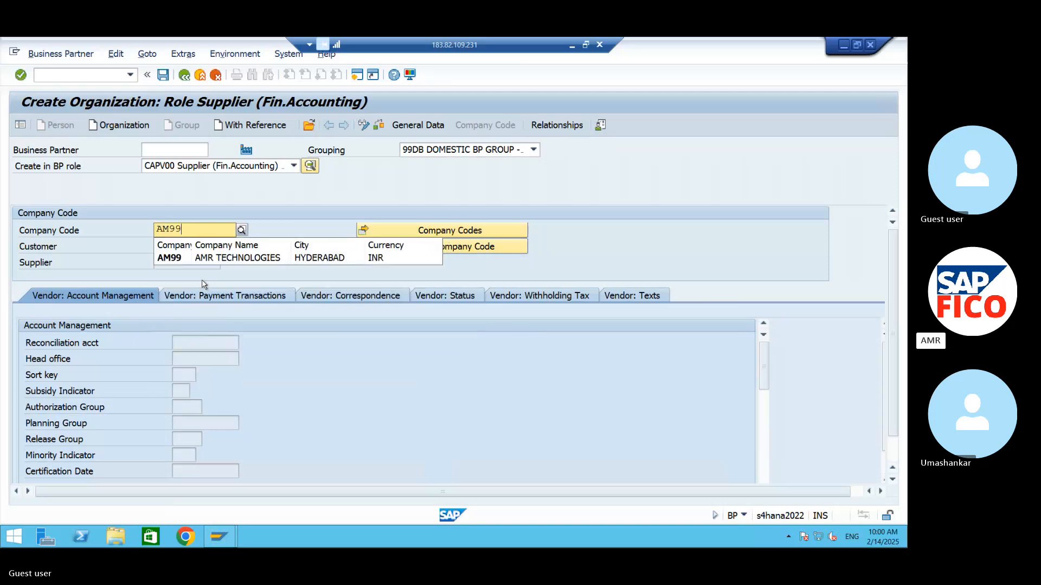
{"action": "key", "text": "Return"}
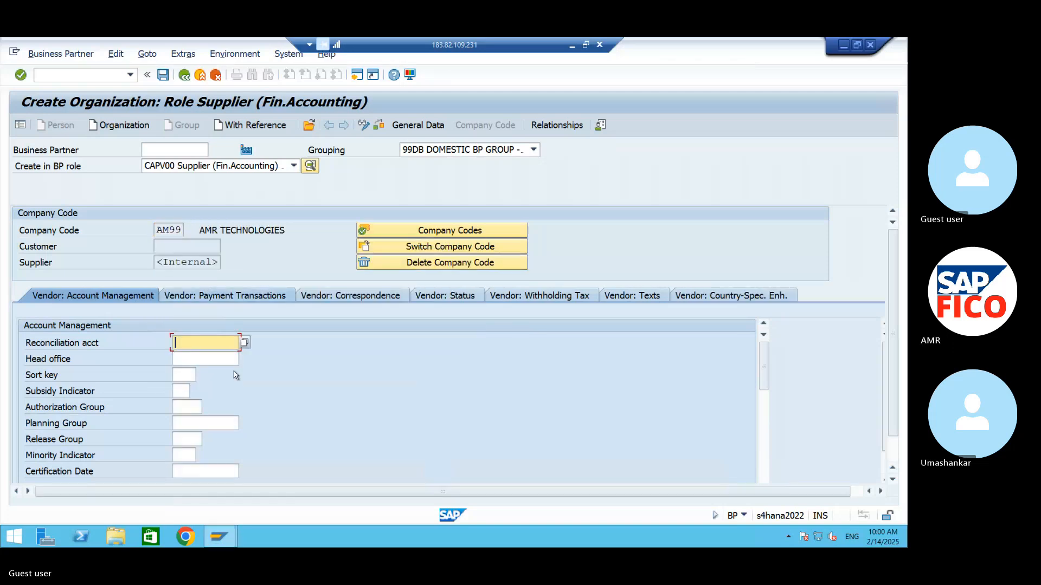
Assign reconciliation account 140000 DOMESTIC VENDOR RECONCILATION A/C and sort key 012 in the vendor's account management data.
{"action": "left_click", "coordinate": [244, 343]}
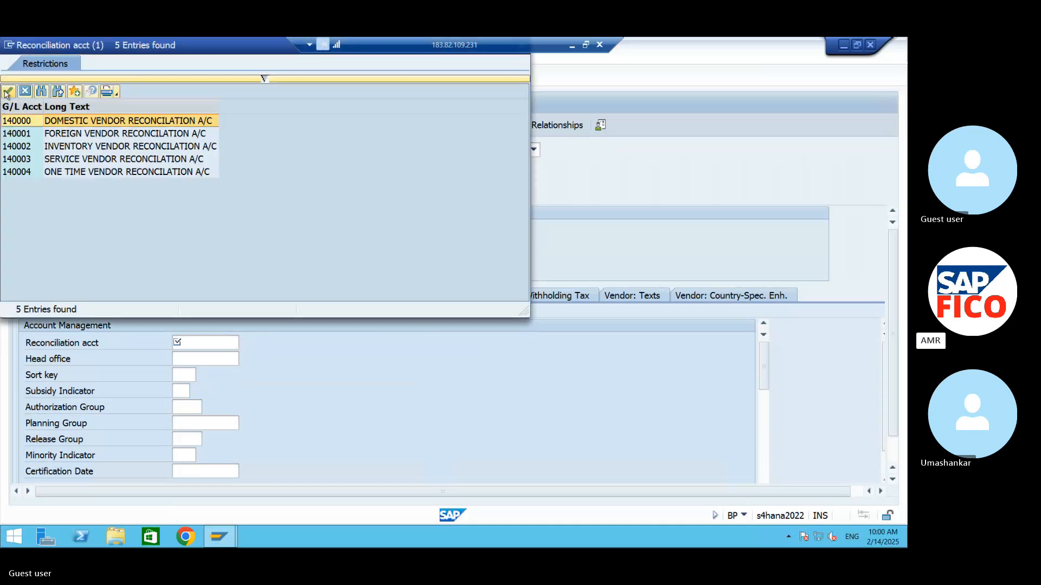
{"action": "left_click", "coordinate": [8, 91]}
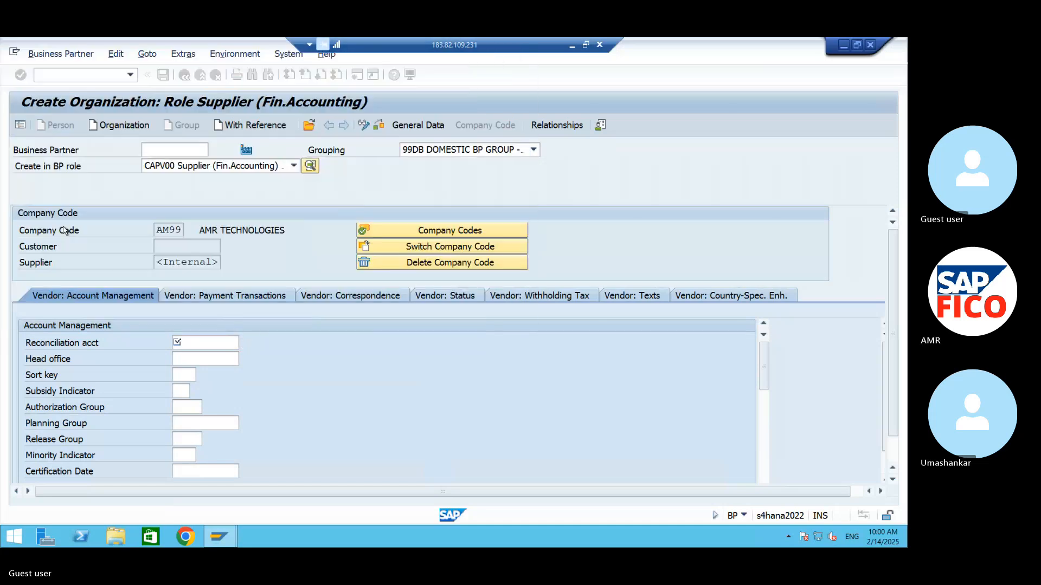
{"action": "left_click", "coordinate": [184, 376]}
{"action": "type", "text": "01"}
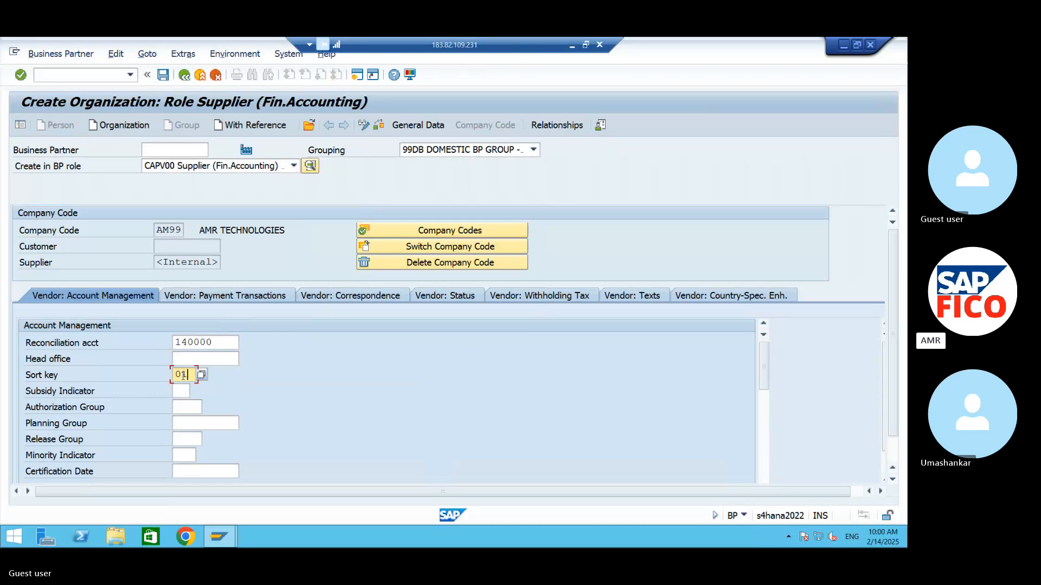
{"action": "type", "text": "2"}
Set the vendor's terms of payment to 99AM in the payment transactions data and save the business partner.
{"action": "left_click", "coordinate": [246, 298]}
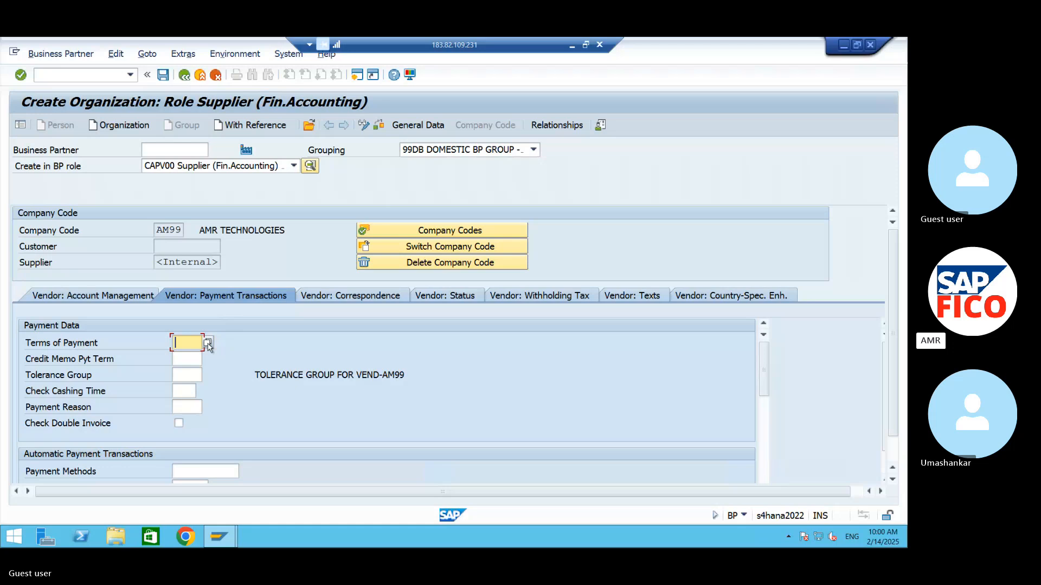
{"action": "type", "text": "99"}
{"action": "type", "text": "AM"}
{"action": "key", "text": "Return"}
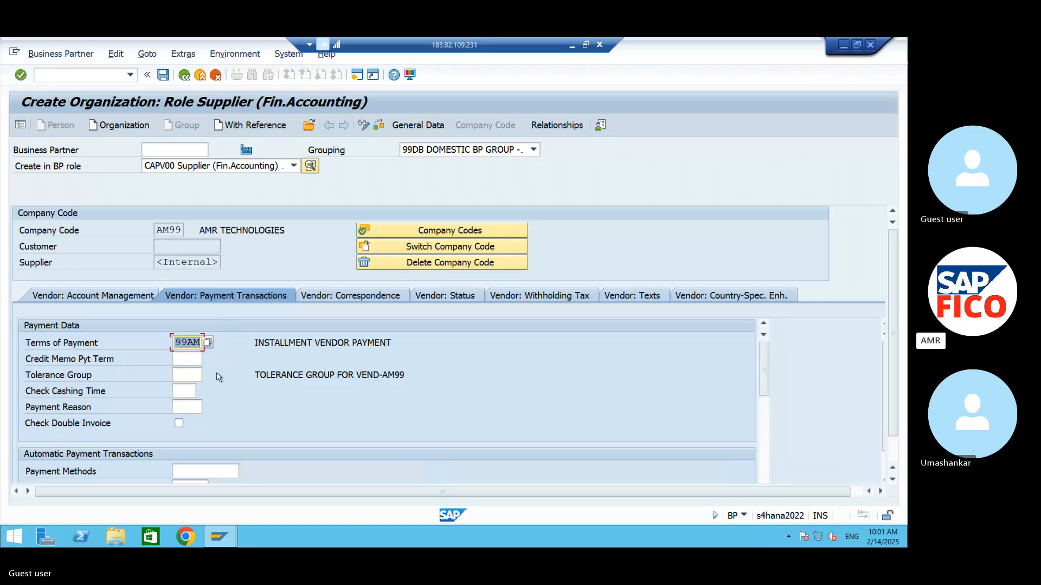
{"action": "left_click", "coordinate": [164, 75]}
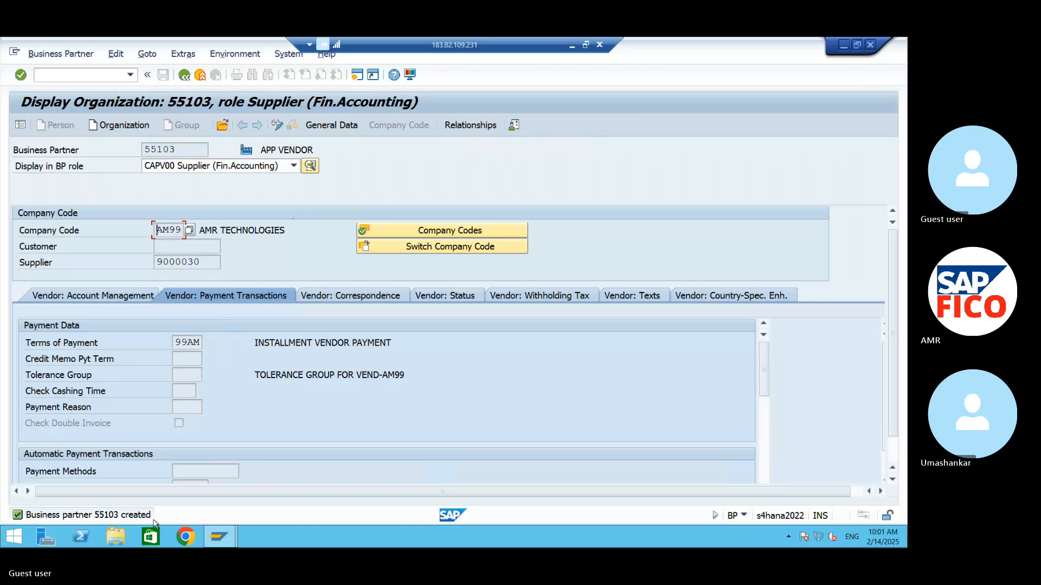
Open vendor invoice entry with transaction /NFB60 and switch its company code to AM99.
{"action": "left_click", "coordinate": [78, 76]}
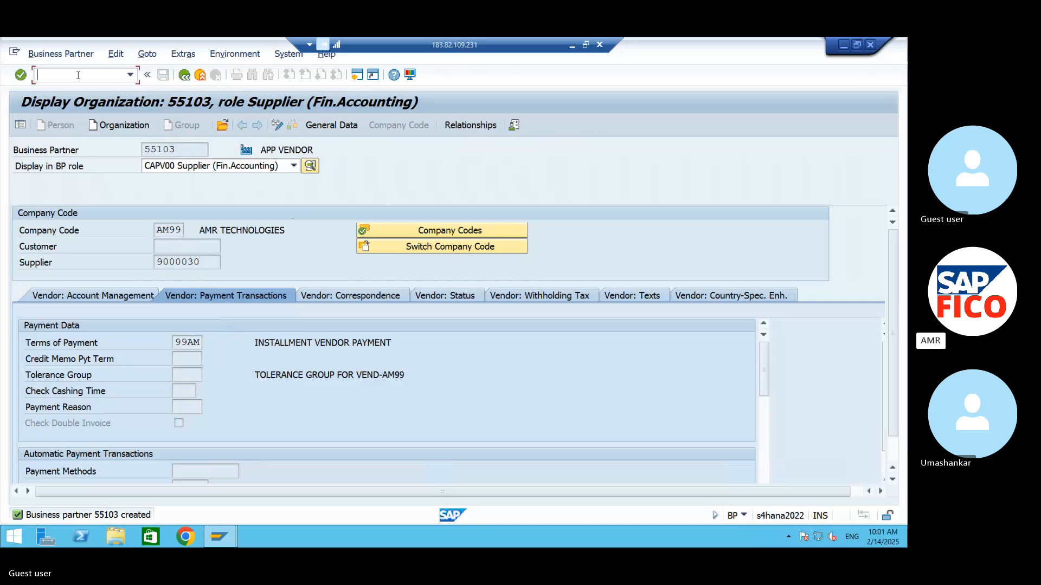
{"action": "type", "text": "/NFB6"}
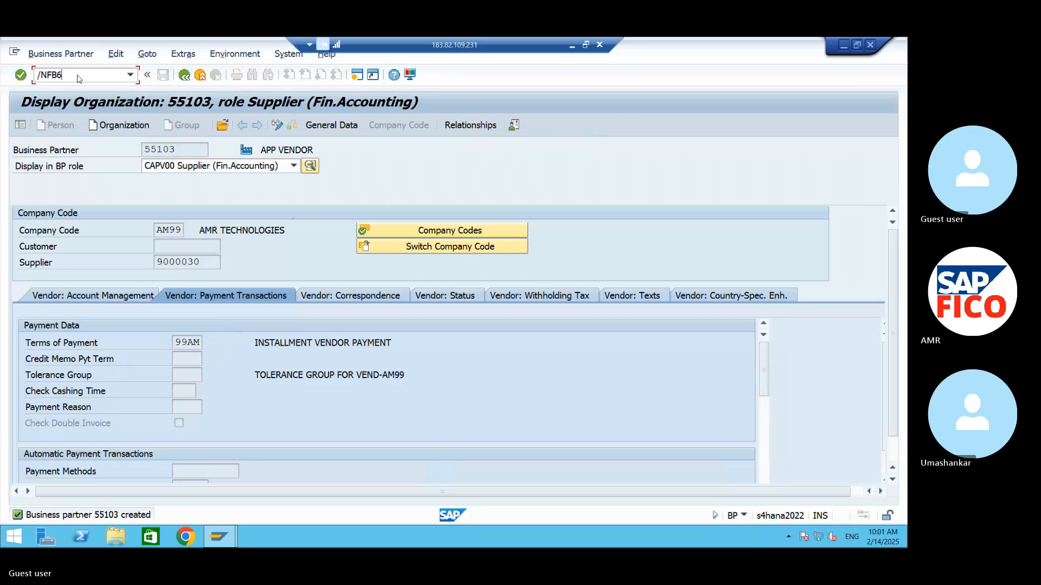
{"action": "type", "text": "0"}
{"action": "key", "text": "Return"}
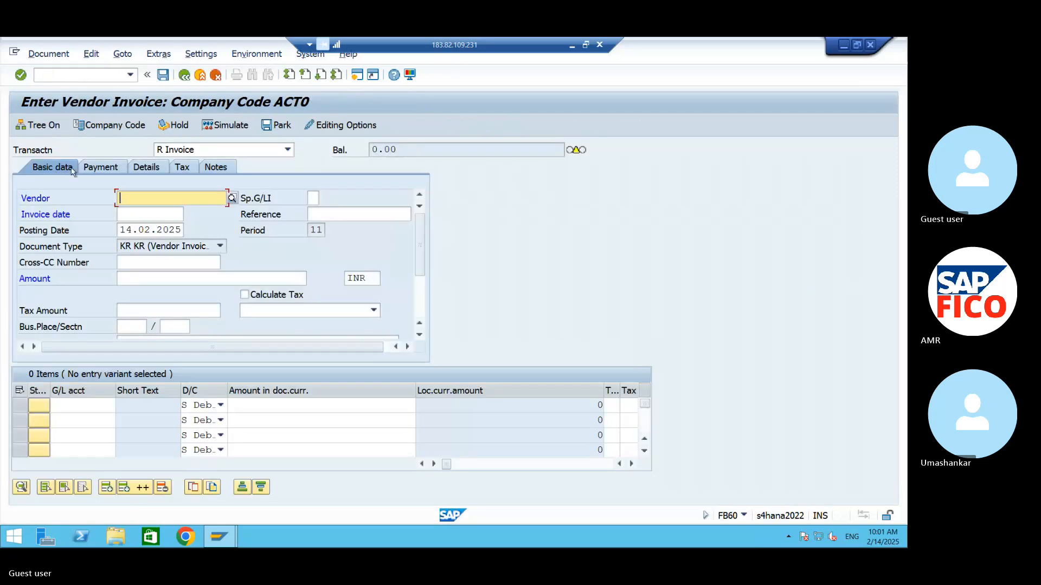
{"action": "left_click", "coordinate": [115, 125]}
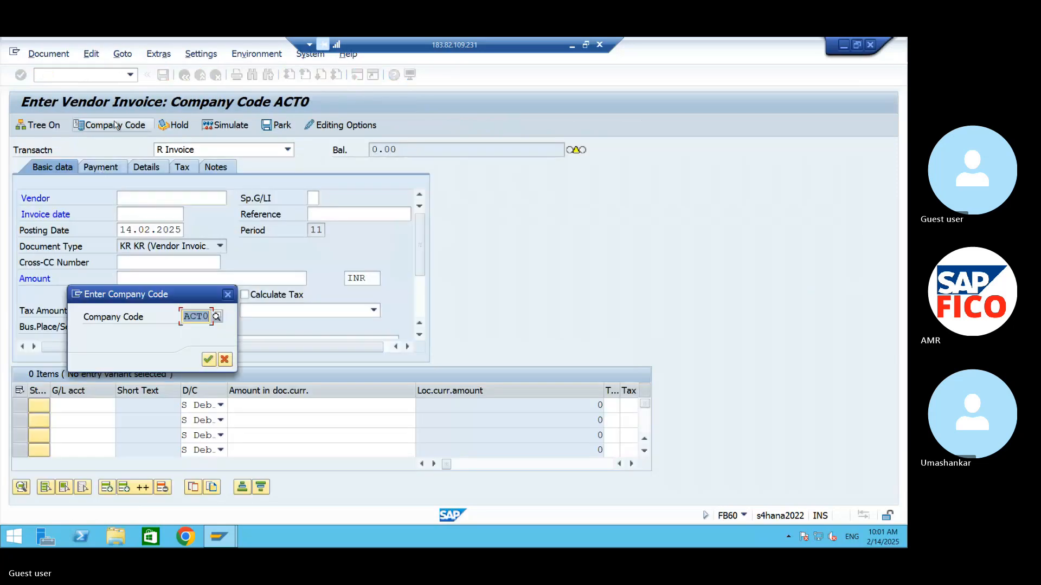
{"action": "type", "text": "AM99"}
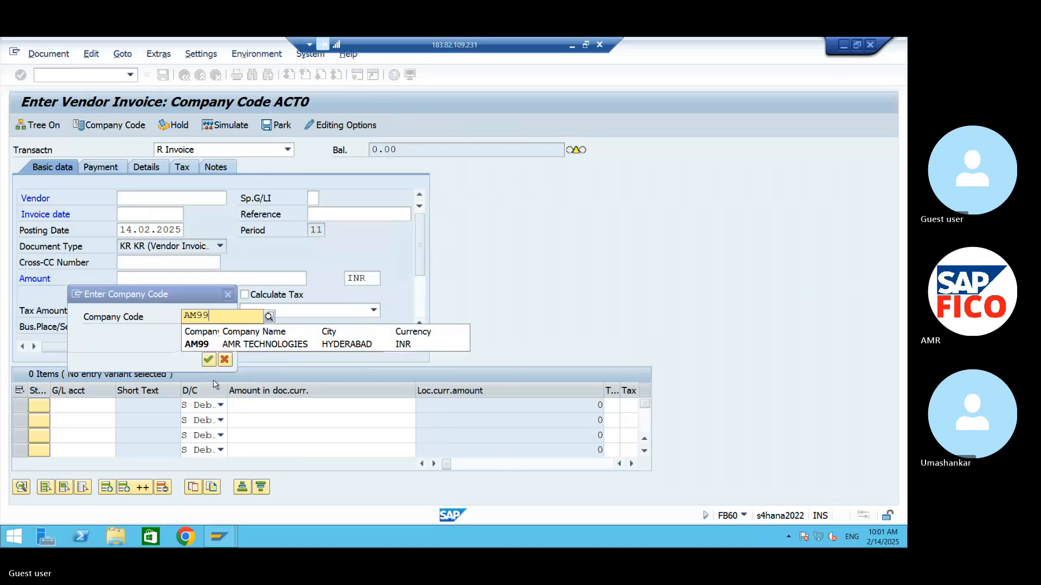
{"action": "left_click", "coordinate": [208, 360]}
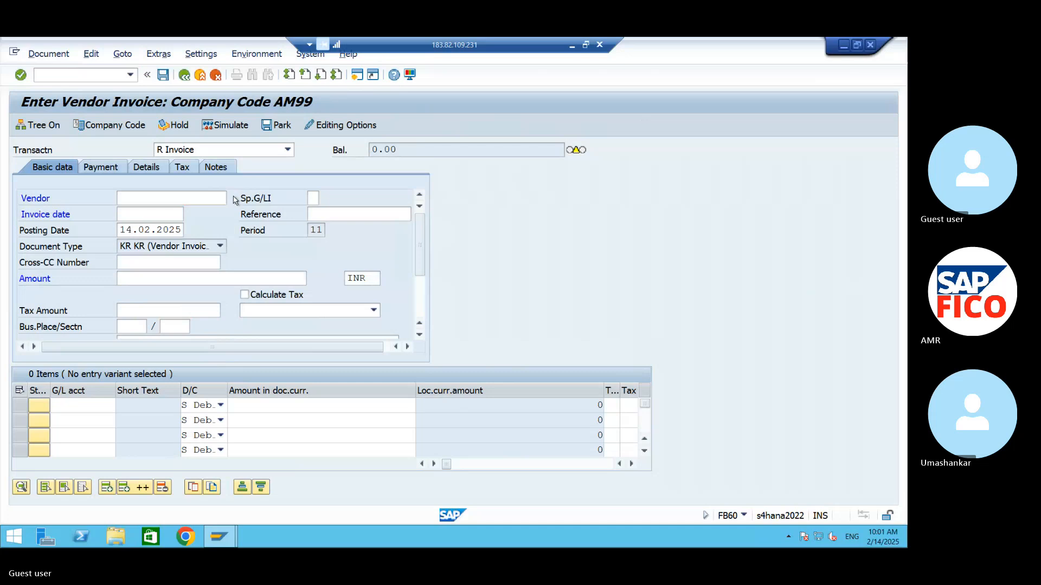
Look up the suppliers of company code AM99 and choose APP VENDOR as the invoice's vendor.
{"action": "left_click", "coordinate": [234, 199]}
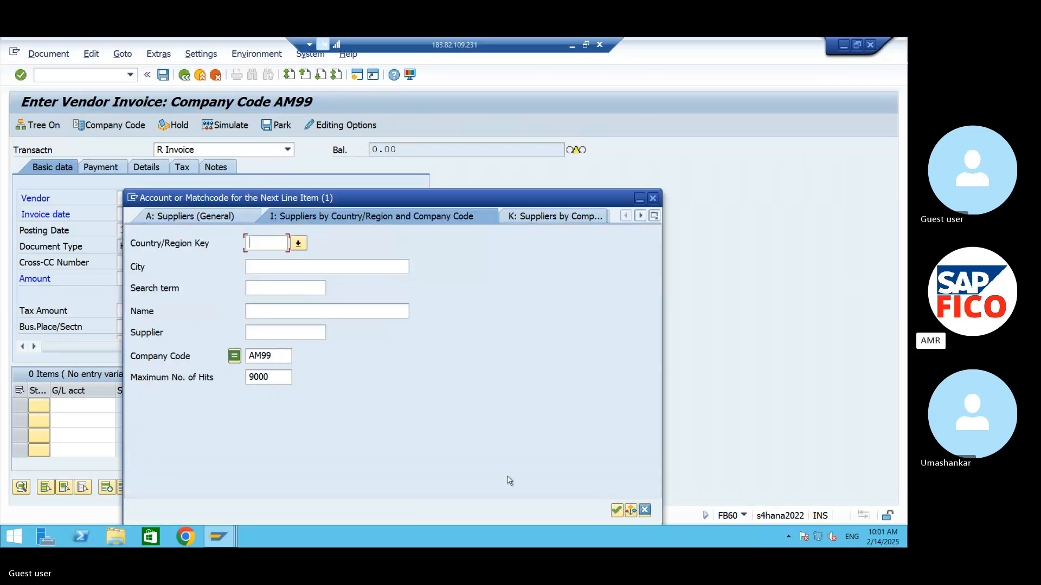
{"action": "left_click", "coordinate": [616, 510]}
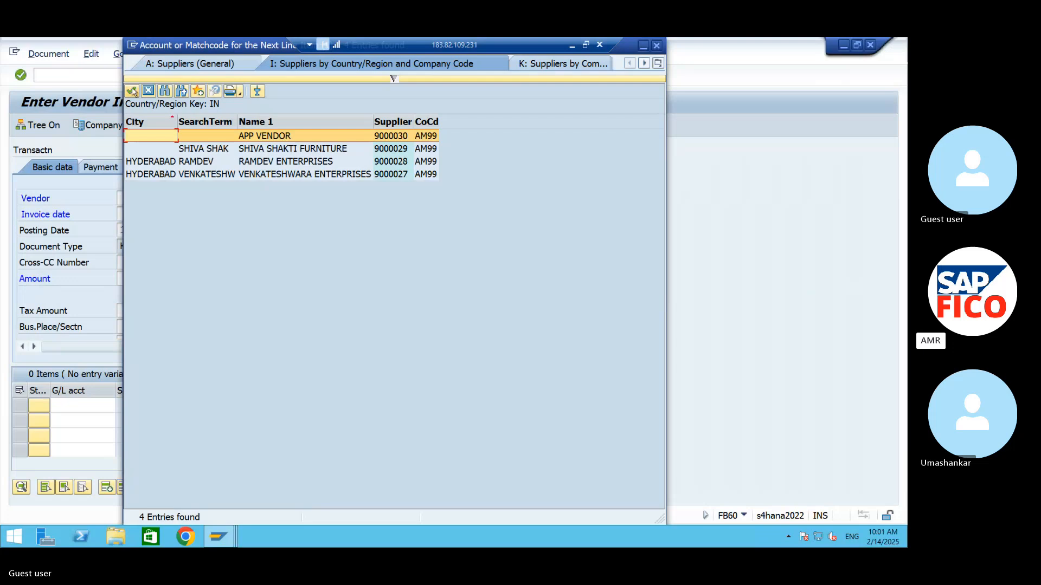
{"action": "left_click", "coordinate": [132, 91]}
{"action": "key", "text": "Tab"}
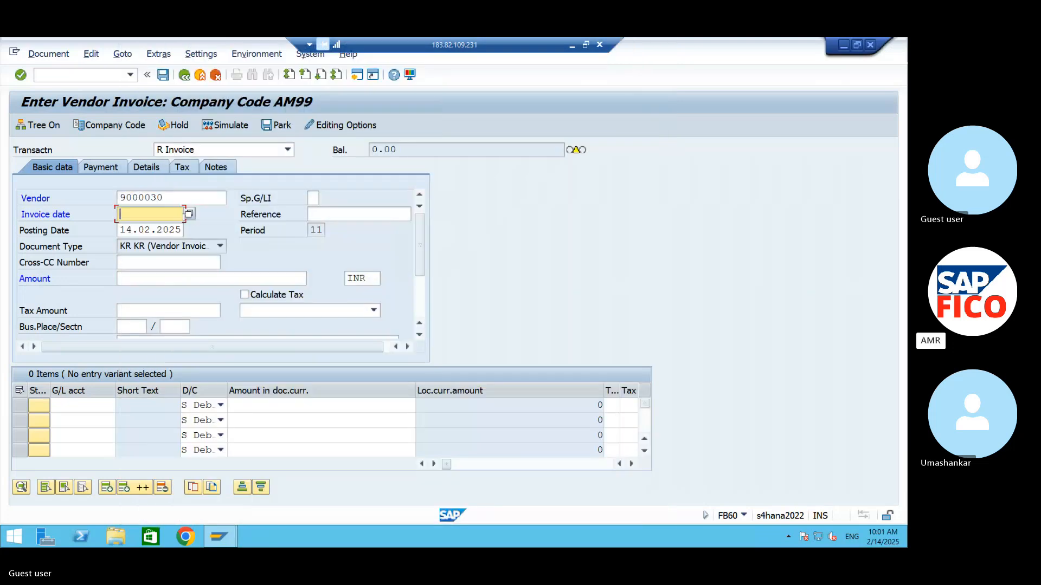
Set the invoice date to 14.02.2025 and the invoice amount to 100000 INR in the basic data.
{"action": "left_click", "coordinate": [188, 214]}
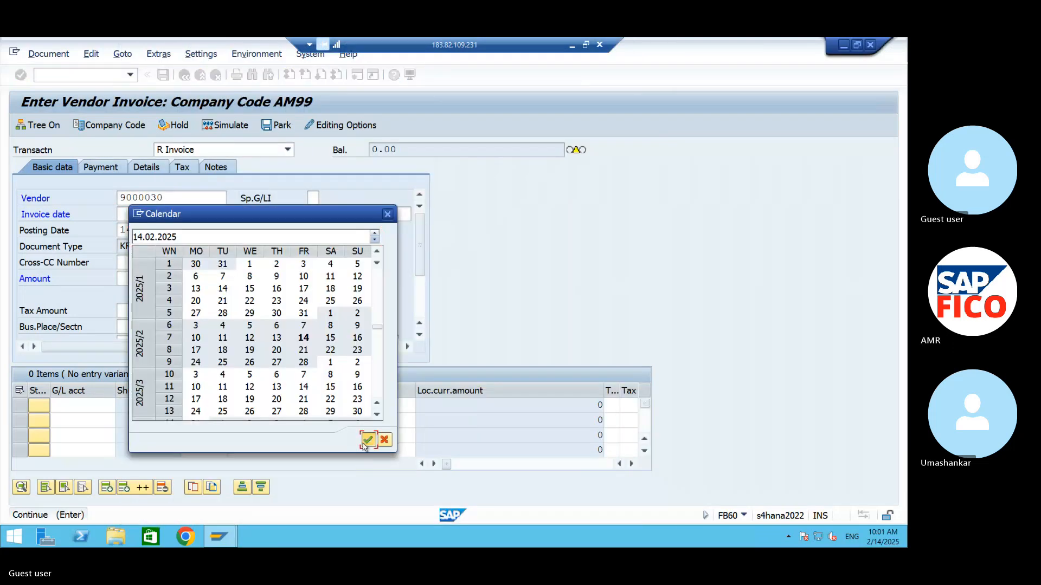
{"action": "left_click", "coordinate": [367, 440]}
{"action": "left_click", "coordinate": [132, 276]}
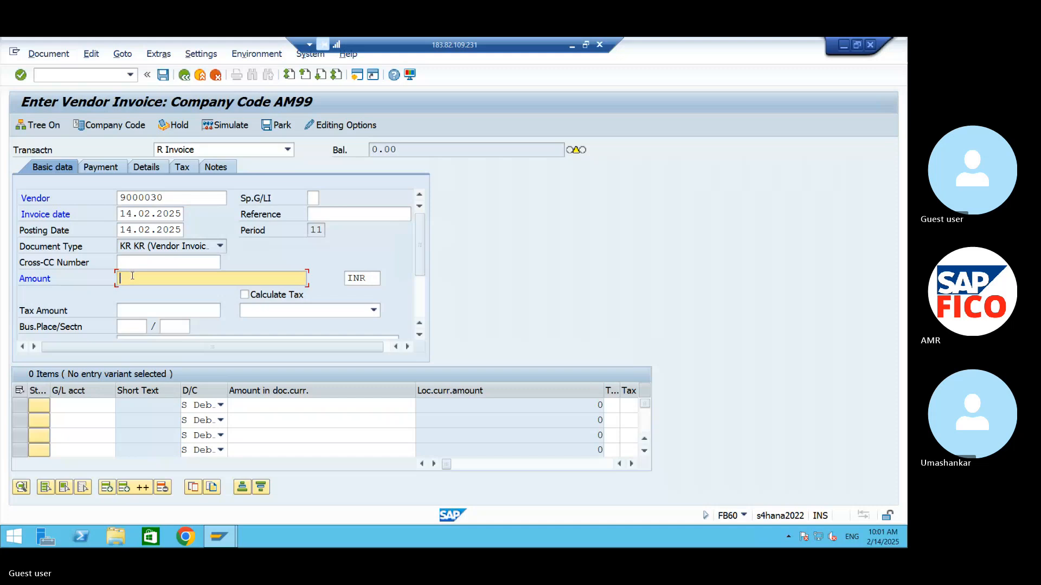
{"action": "type", "text": "100000"}
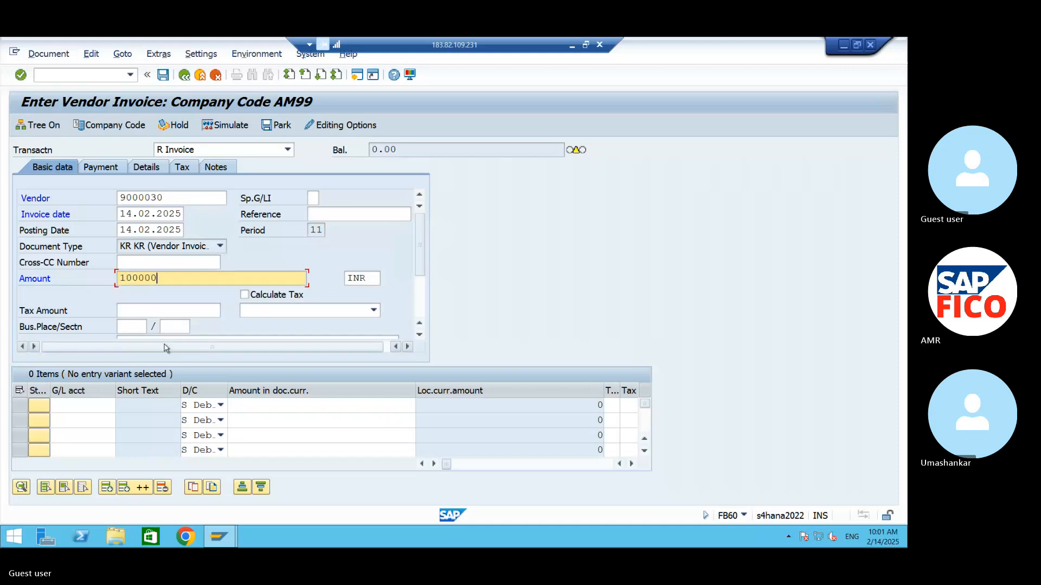
Assign G/L account 440002 CONTRACT FEES A/C to the first line item and enter * as its amount in document currency.
{"action": "left_click", "coordinate": [70, 405]}
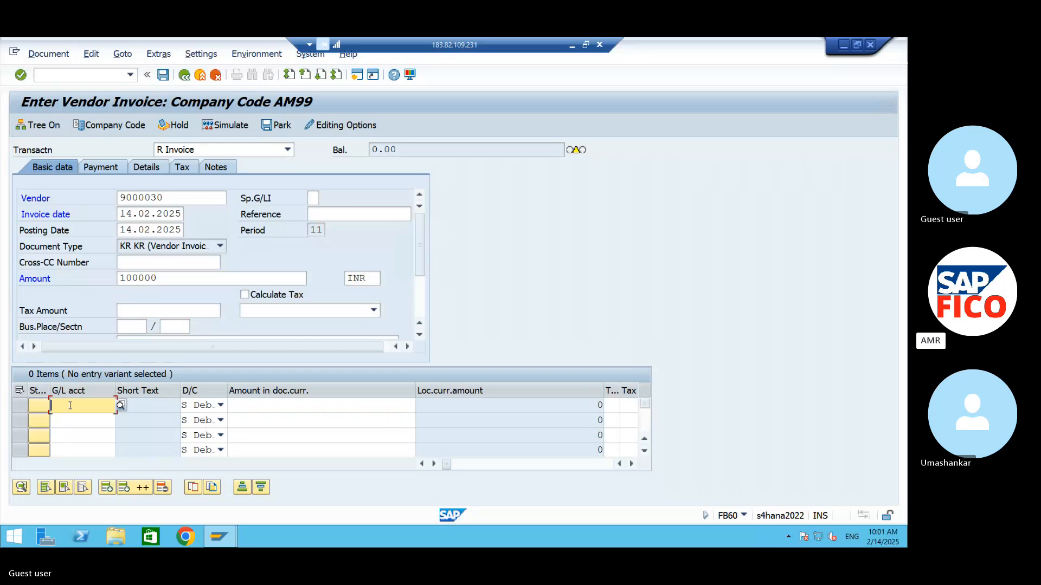
{"action": "left_click", "coordinate": [120, 405]}
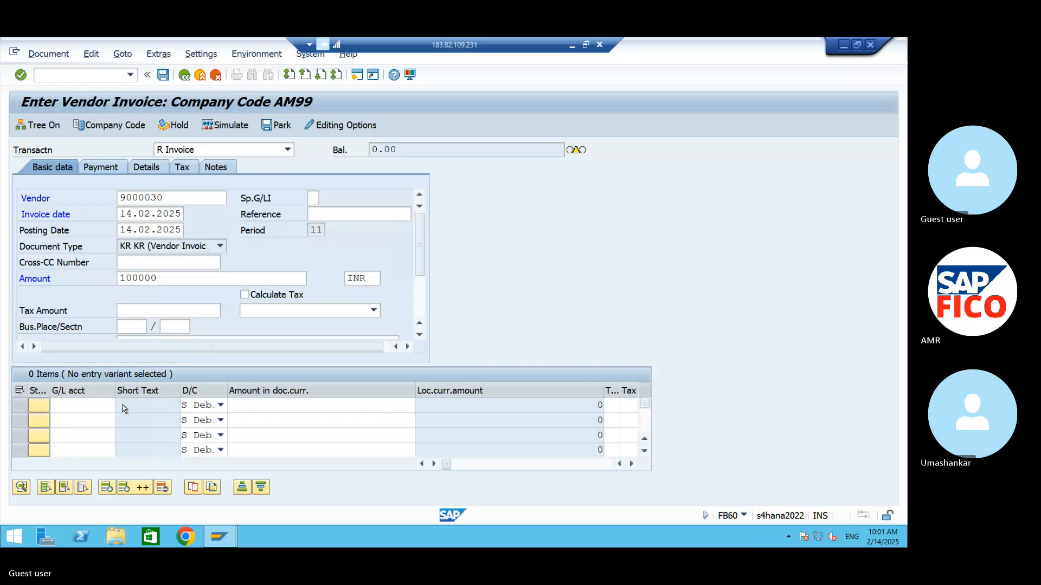
{"action": "left_click", "coordinate": [513, 512]}
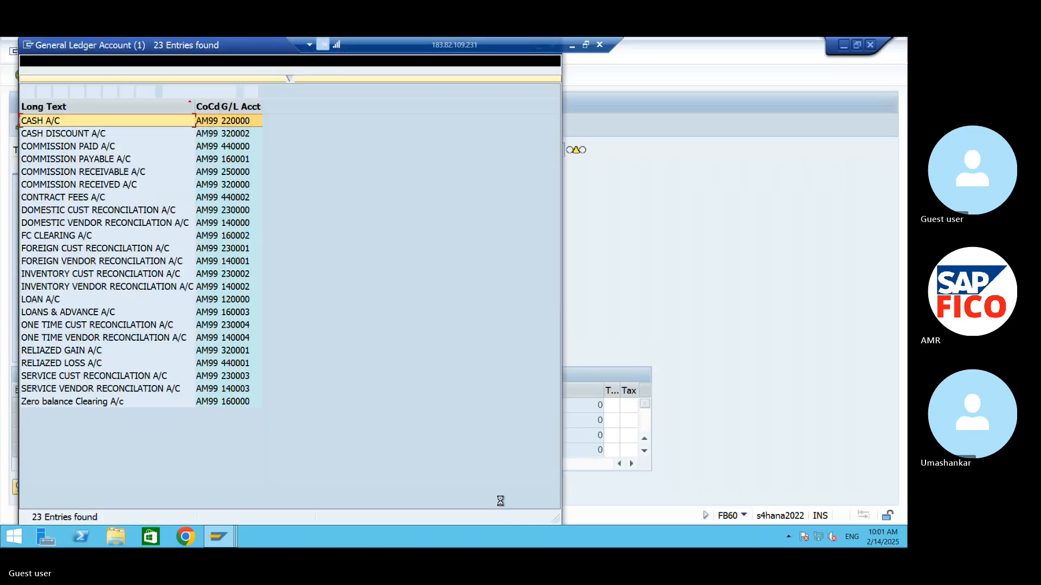
{"action": "double_click", "coordinate": [87, 198]}
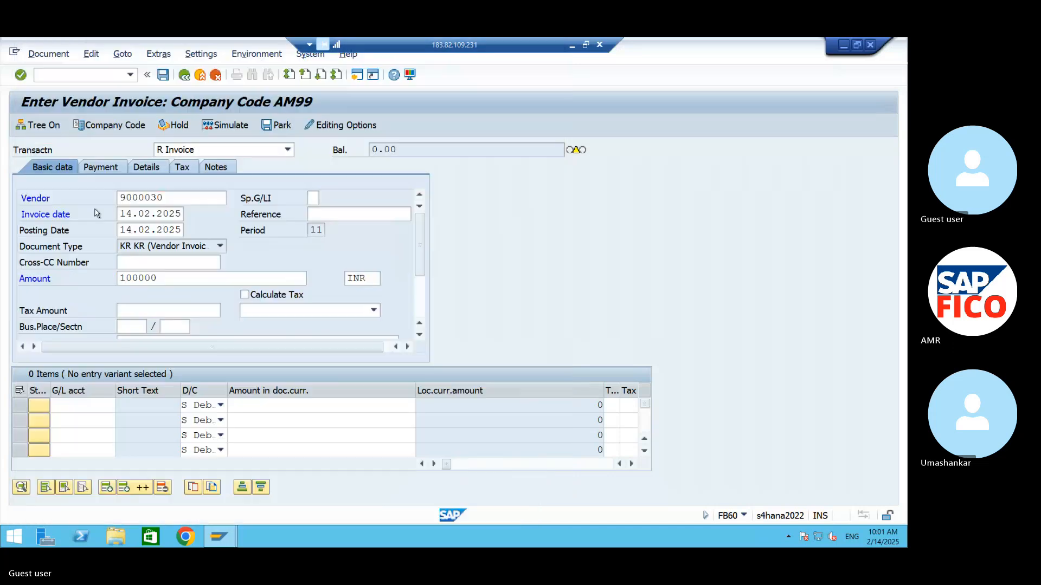
{"action": "left_click", "coordinate": [268, 405]}
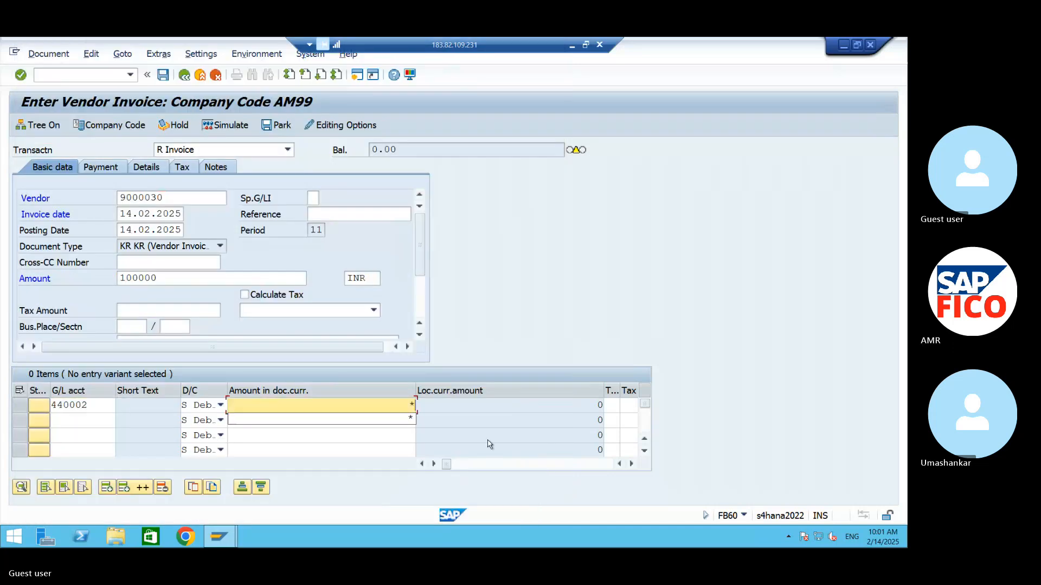
Set the first line item's cost center to 99FC and simulate the vendor invoice.
{"action": "key", "text": "Tab"}
{"action": "key", "text": "Tab"}
{"action": "key", "text": "Tab"}
{"action": "key", "text": "Tab"}
{"action": "key", "text": "Tab"}
{"action": "key", "text": "Tab"}
{"action": "key", "text": "Tab"}
{"action": "key", "text": "Tab"}
{"action": "key", "text": "Tab"}
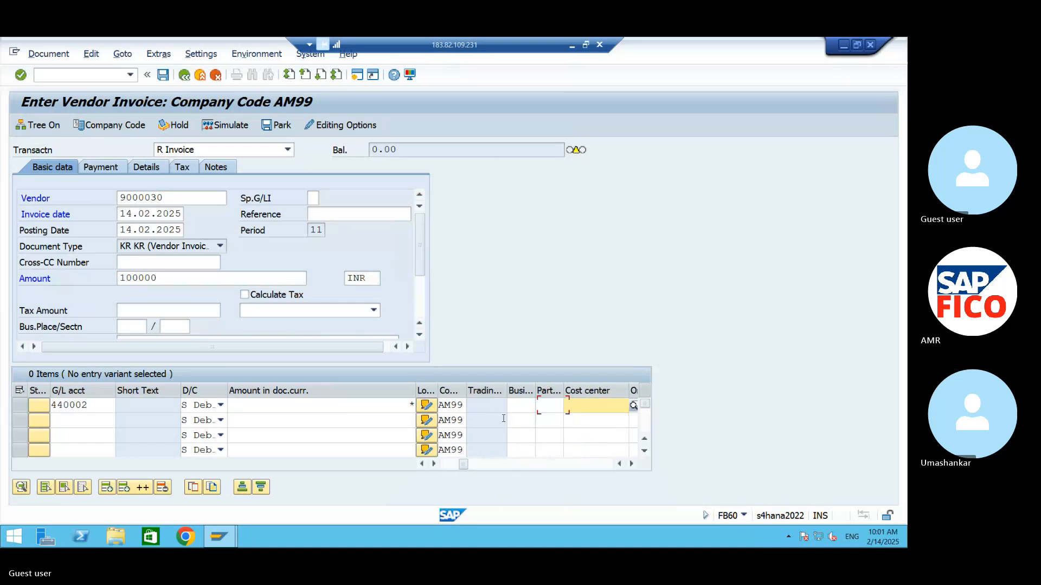
{"action": "type", "text": "99FC"}
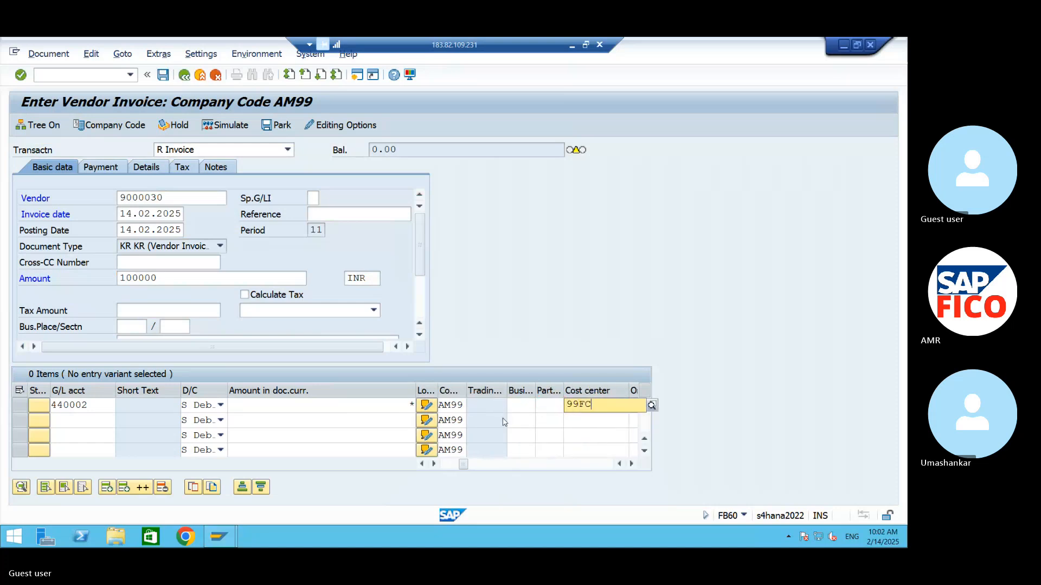
{"action": "key", "text": "Return"}
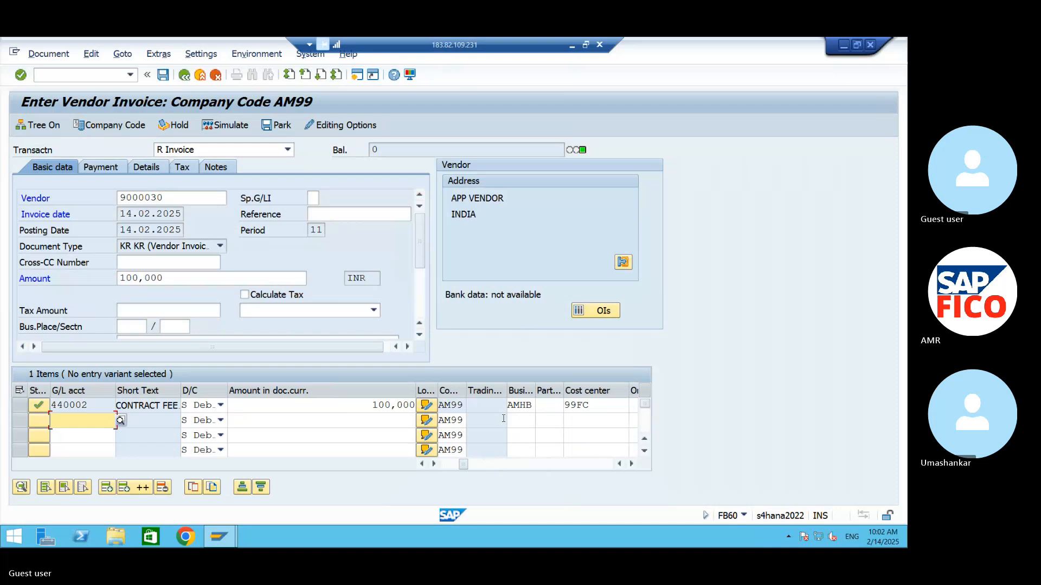
{"action": "left_click", "coordinate": [223, 132]}
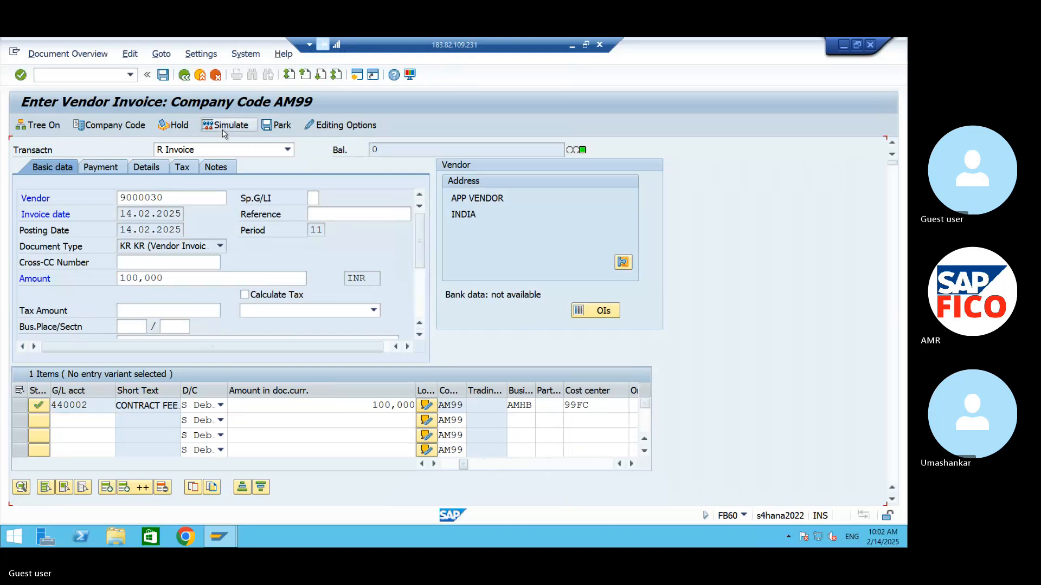
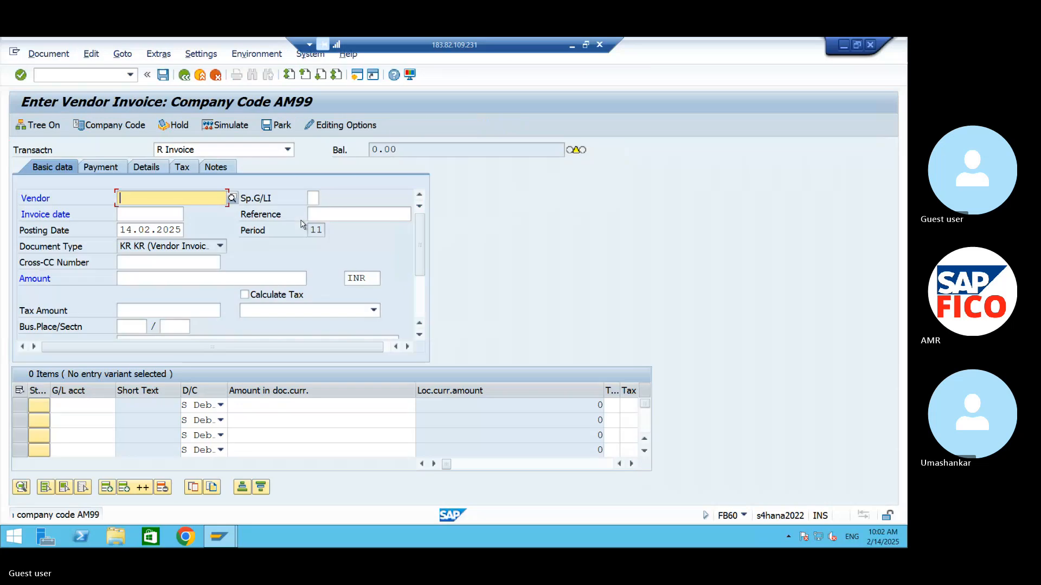
Display the vendor invoice document just posted in company code AM99.
{"action": "left_click", "coordinate": [63, 74]}
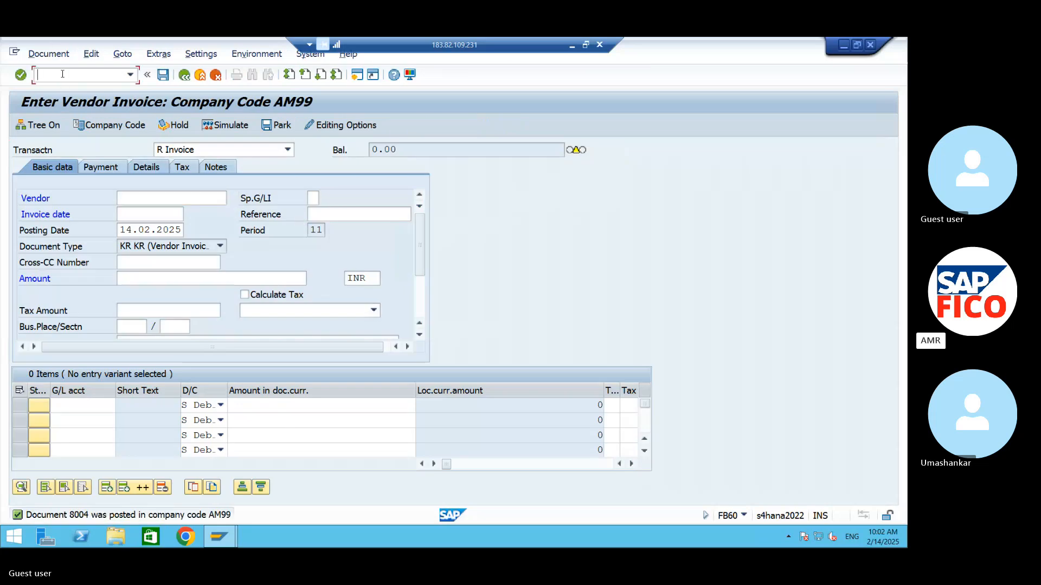
{"action": "type", "text": "/NFBL1"}
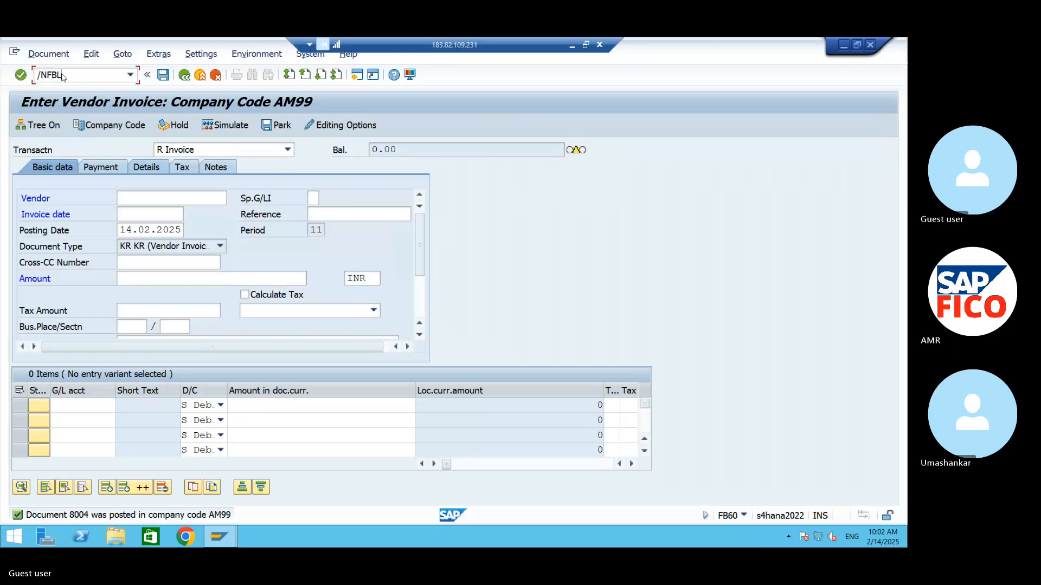
{"action": "type", "text": "N"}
{"action": "left_click", "coordinate": [46, 55]}
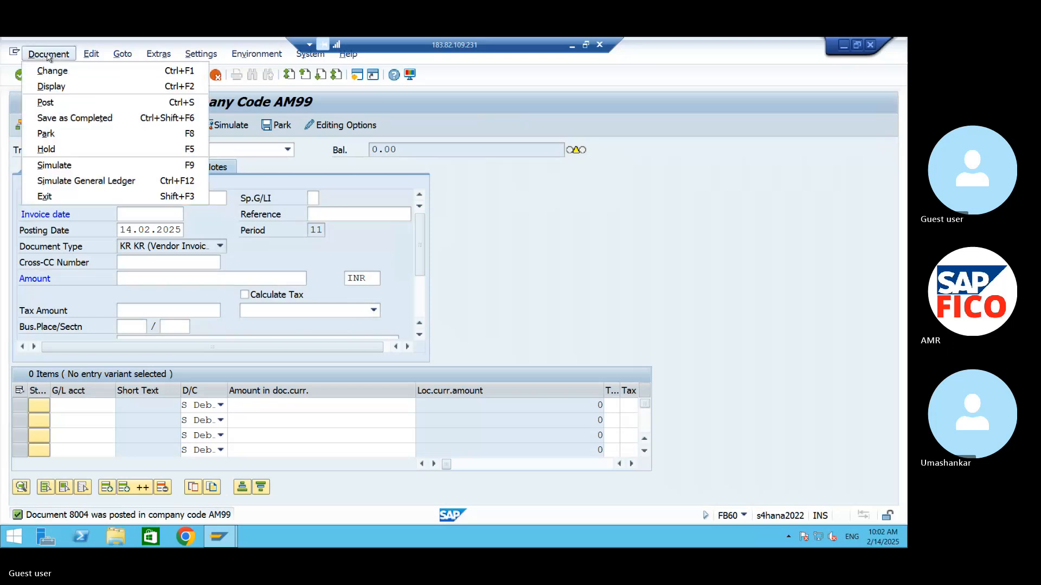
{"action": "left_click", "coordinate": [44, 103]}
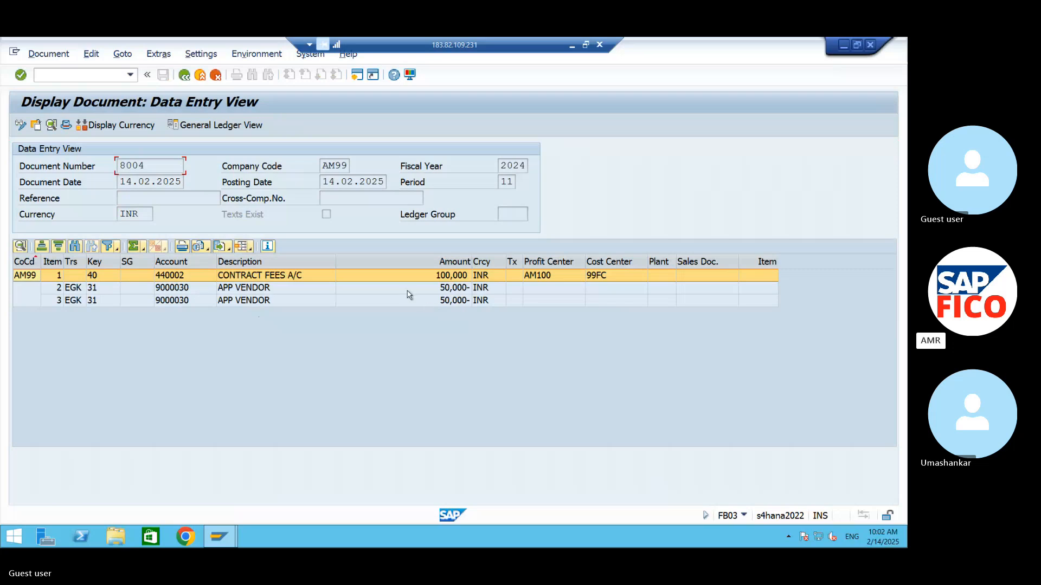
Start the vendor line item report FBL1N and choose APP VENDOR of company code AM99 as the supplier account.
{"action": "left_click", "coordinate": [49, 72]}
{"action": "type", "text": "/NFBL"}
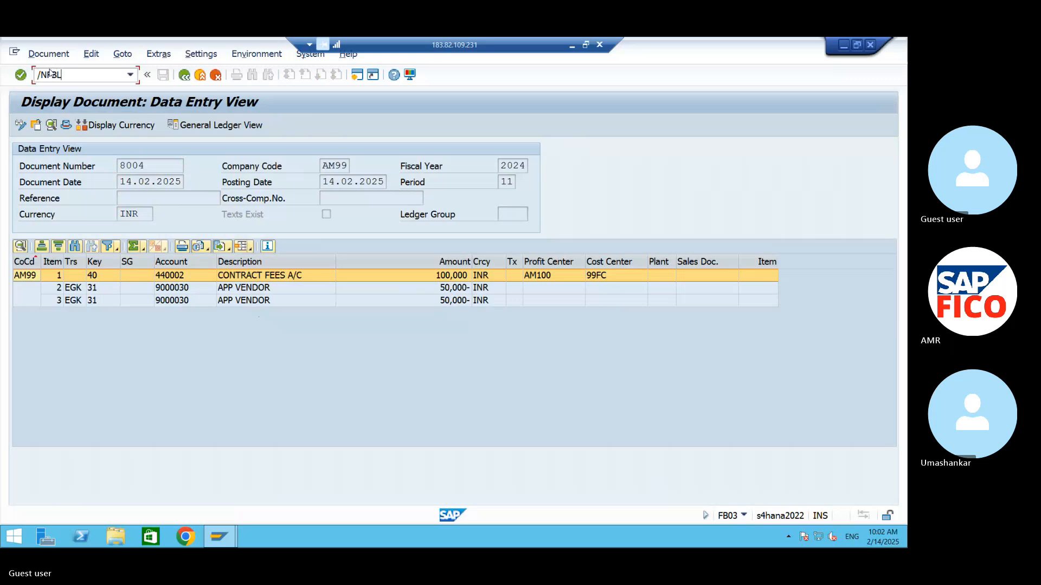
{"action": "type", "text": "1N"}
{"action": "key", "text": "Return"}
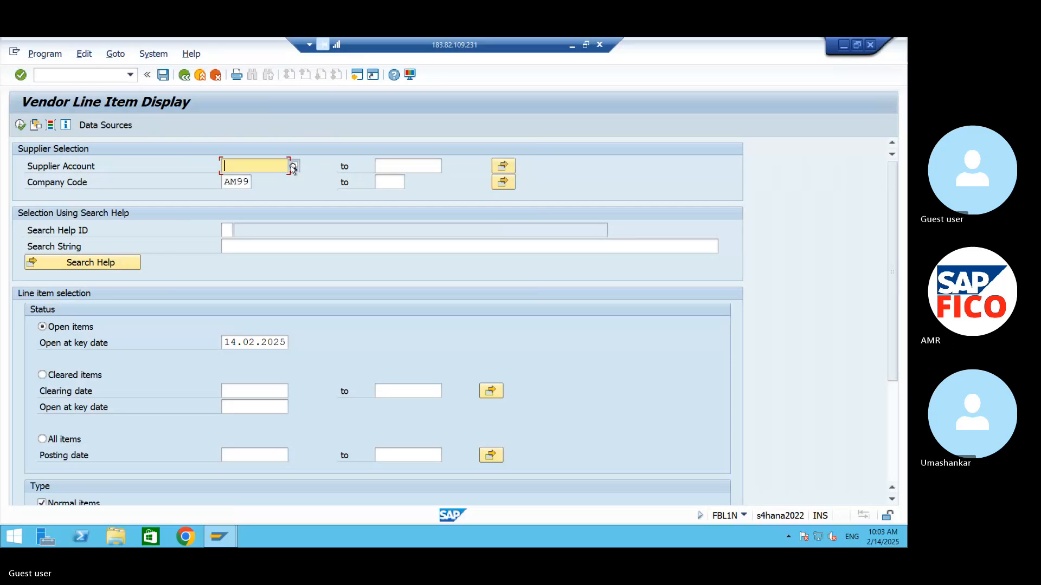
{"action": "left_click", "coordinate": [293, 167]}
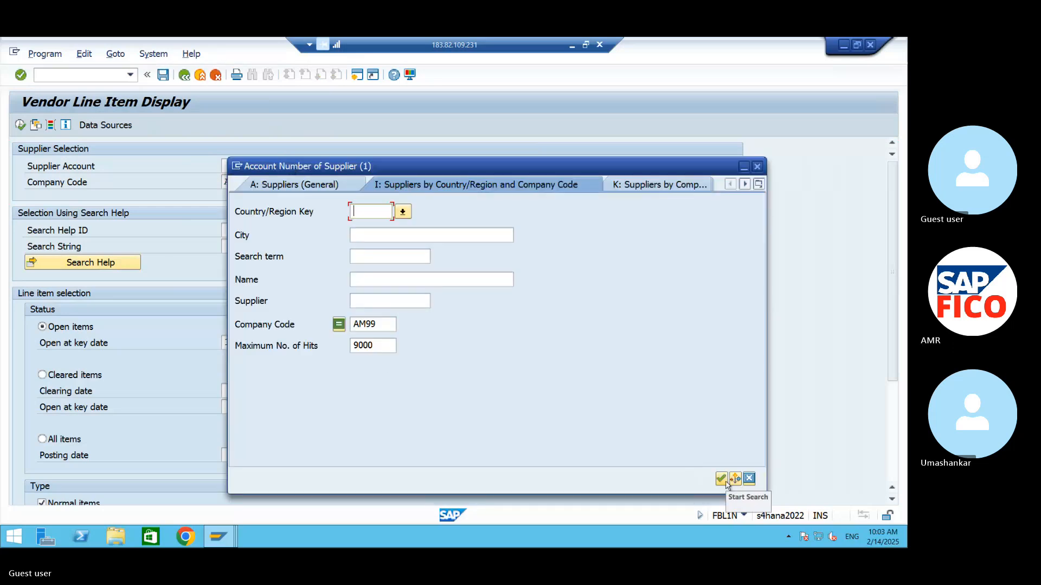
{"action": "left_click", "coordinate": [721, 478]}
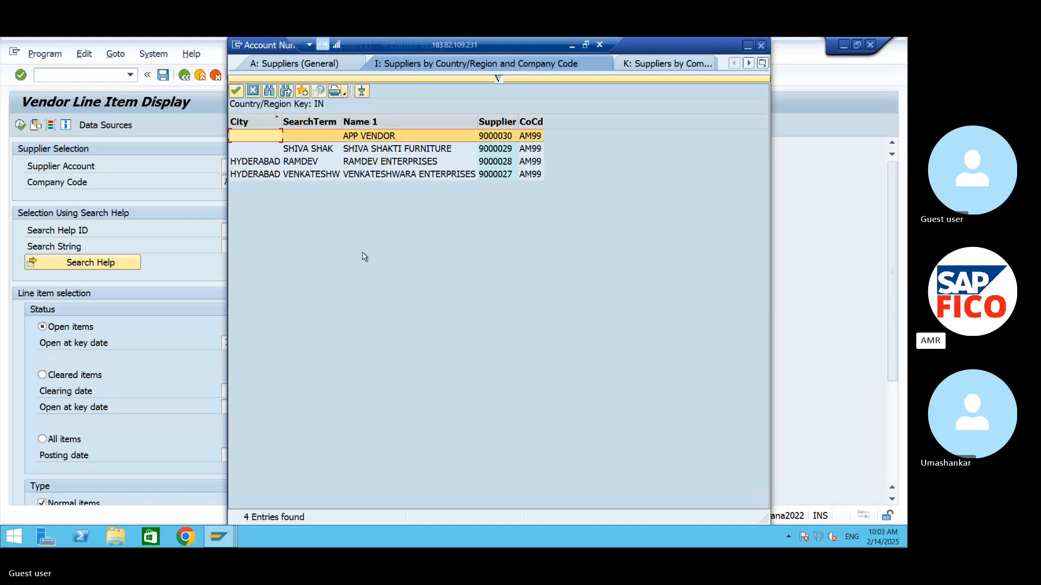
{"action": "left_click", "coordinate": [236, 91]}
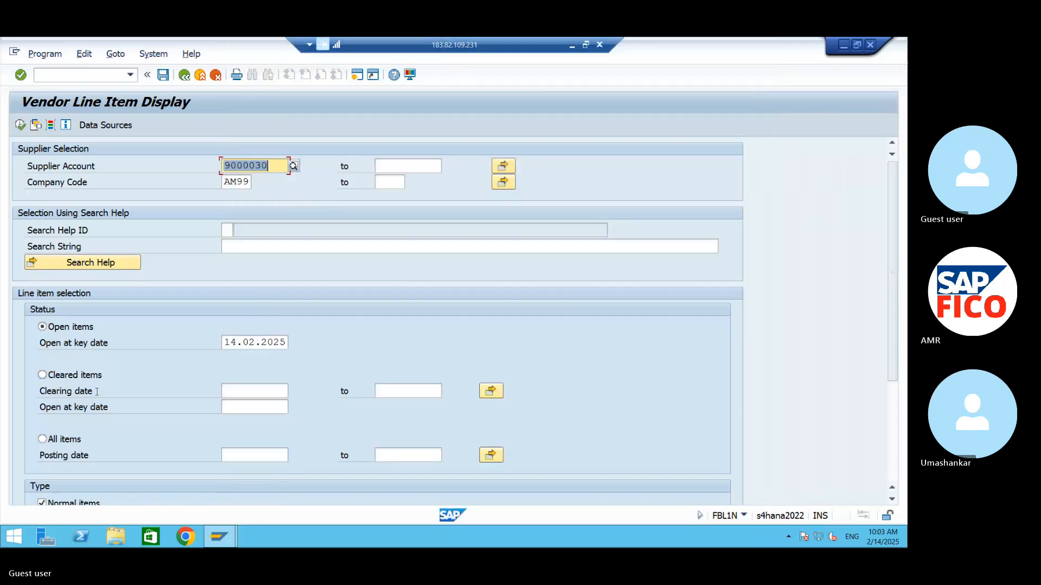
Run the report for all items of the supplier and check the net due dates of both installments.
{"action": "left_click", "coordinate": [58, 438]}
{"action": "left_click", "coordinate": [26, 126]}
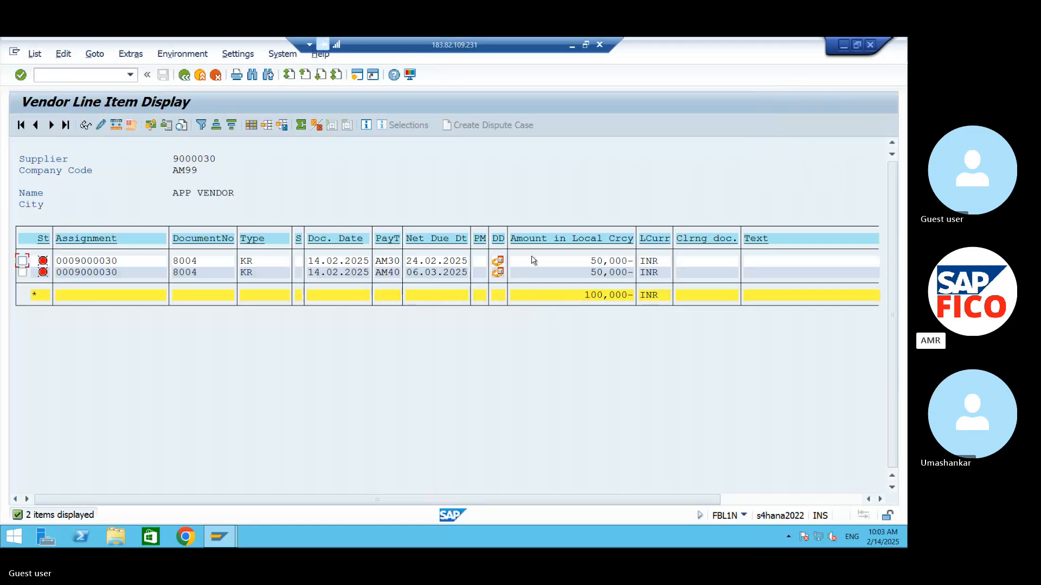
{"action": "left_click", "coordinate": [421, 264]}
{"action": "left_click", "coordinate": [434, 274]}
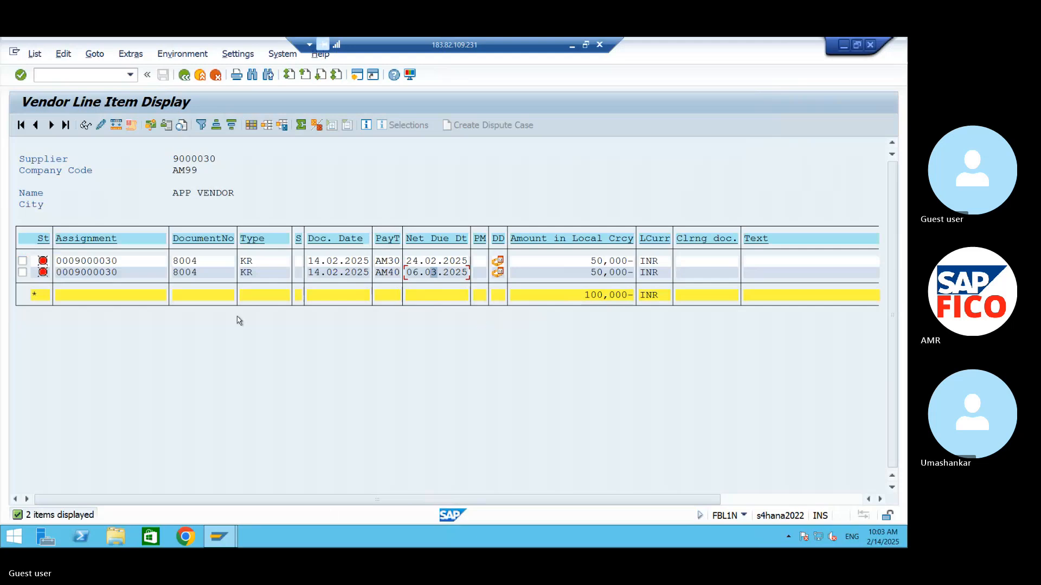
{"action": "left_click", "coordinate": [98, 80]}
{"action": "type", "text": "OKAY S"}
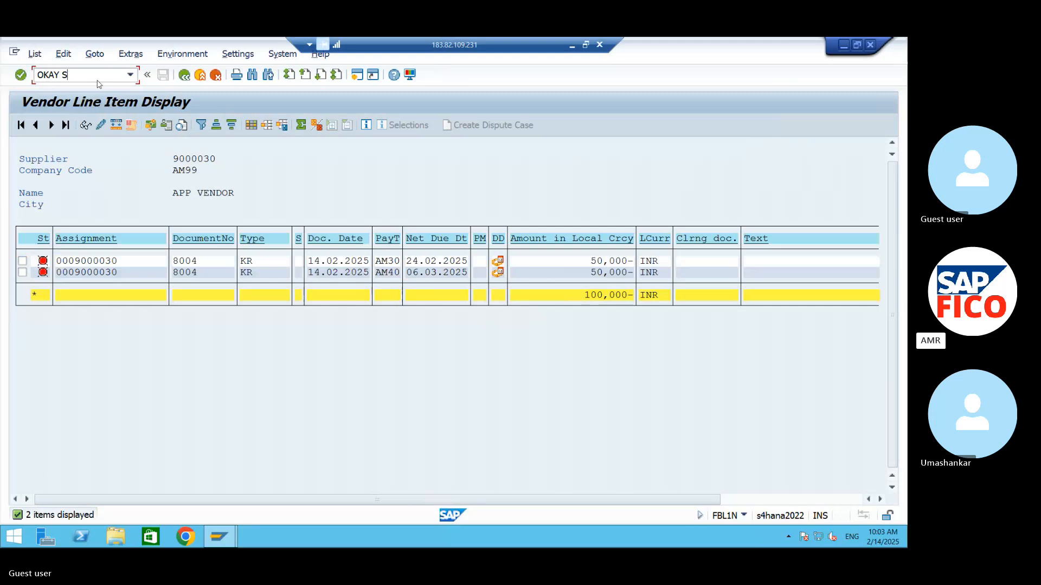
{"action": "type", "text": "IR"}
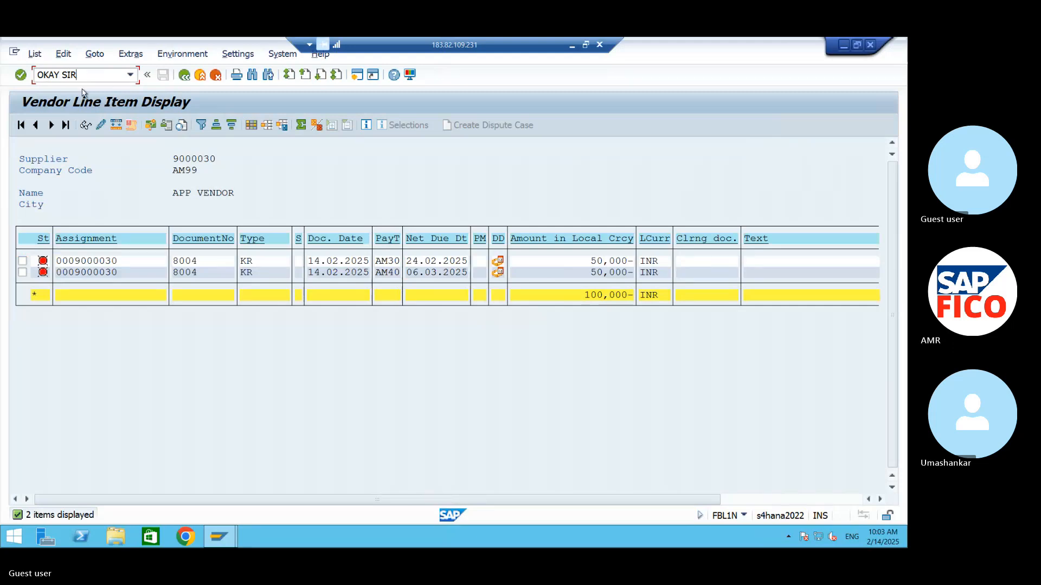
{"action": "triple_click", "coordinate": [82, 74]}
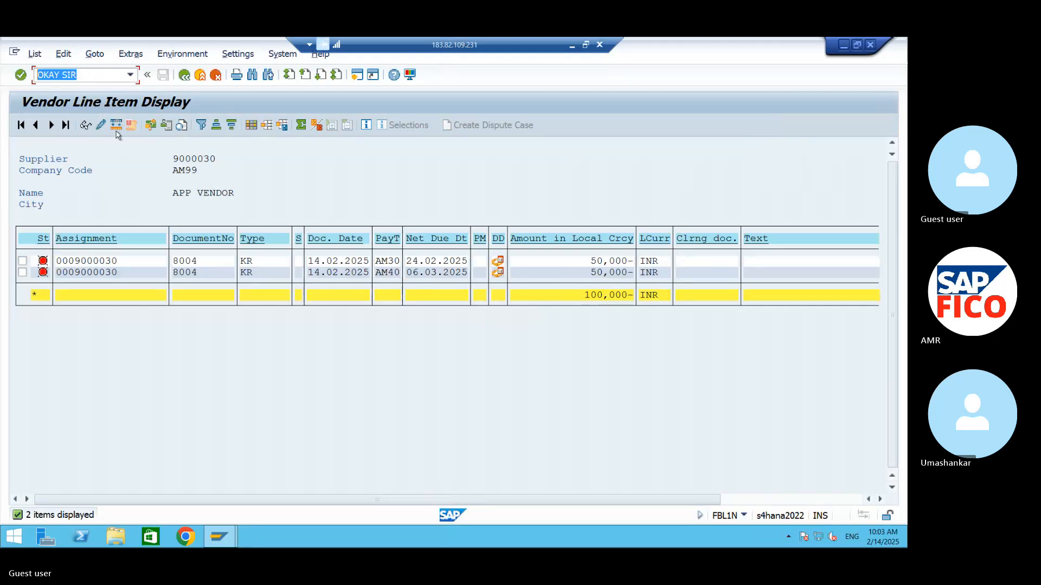
{"action": "left_click", "coordinate": [96, 74]}
{"action": "left_click_drag", "start_coordinate": [95, 74], "coordinate": [16, 86]}
Leave the remote SAP session and turn the microphone on in the Skype meeting.
{"action": "left_click", "coordinate": [844, 45]}
{"action": "left_click", "coordinate": [570, 44]}
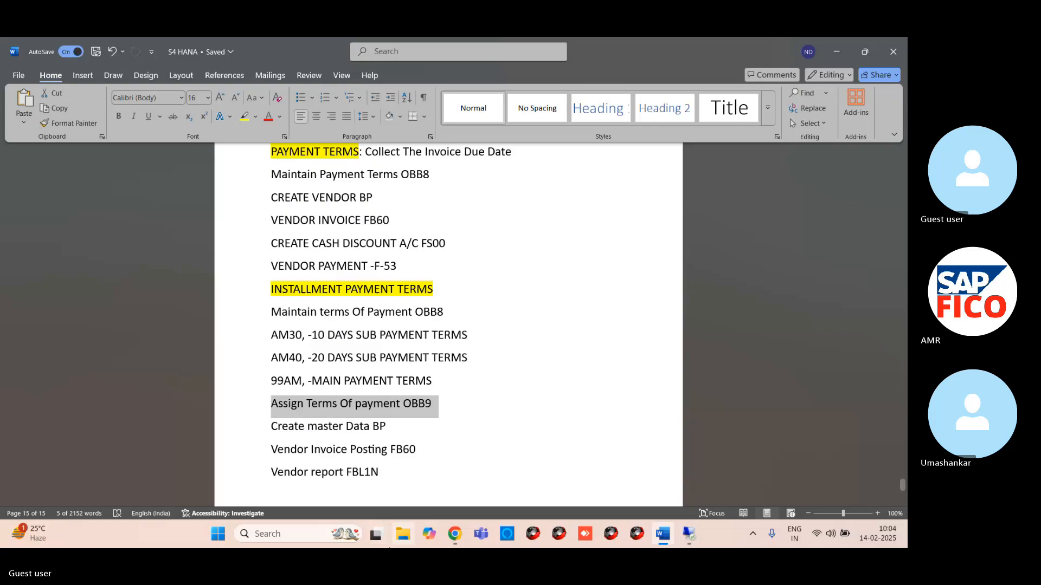
{"action": "scroll", "coordinate": [419, 492], "scroll_direction": "down", "scroll_amount": 5}
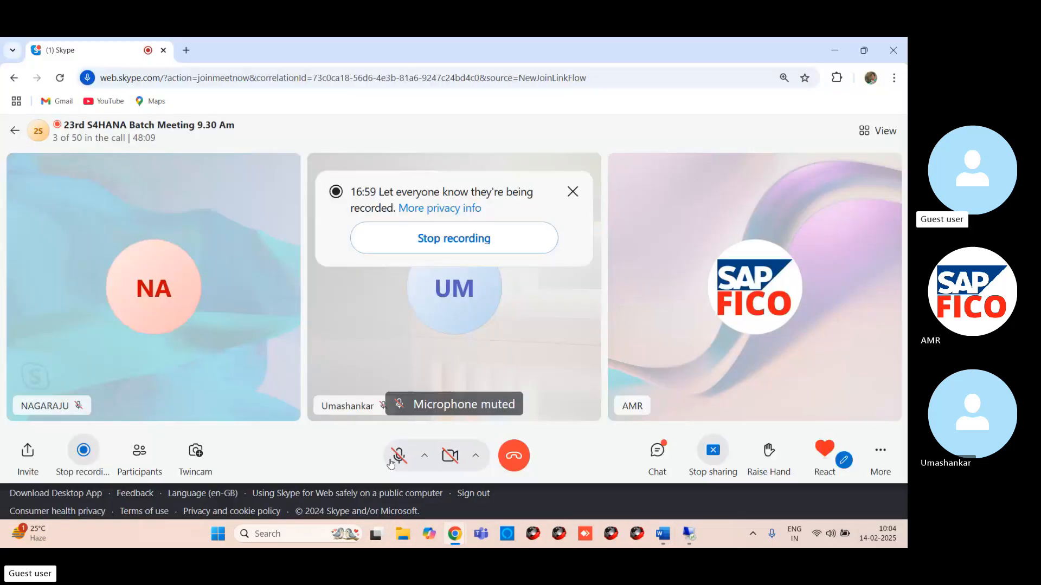
{"action": "left_click", "coordinate": [393, 463]}
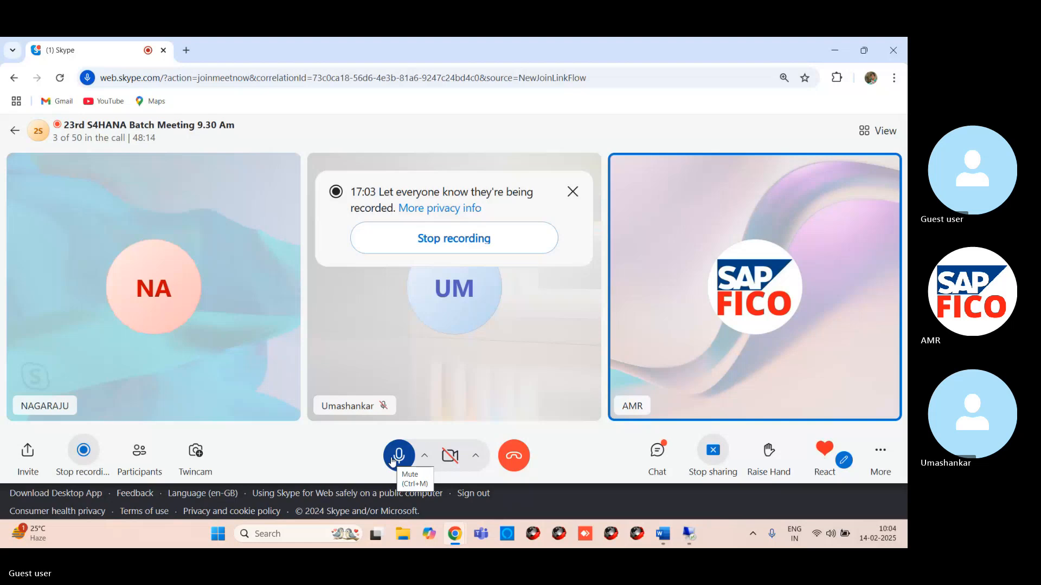
{"action": "left_click", "coordinate": [397, 458]}
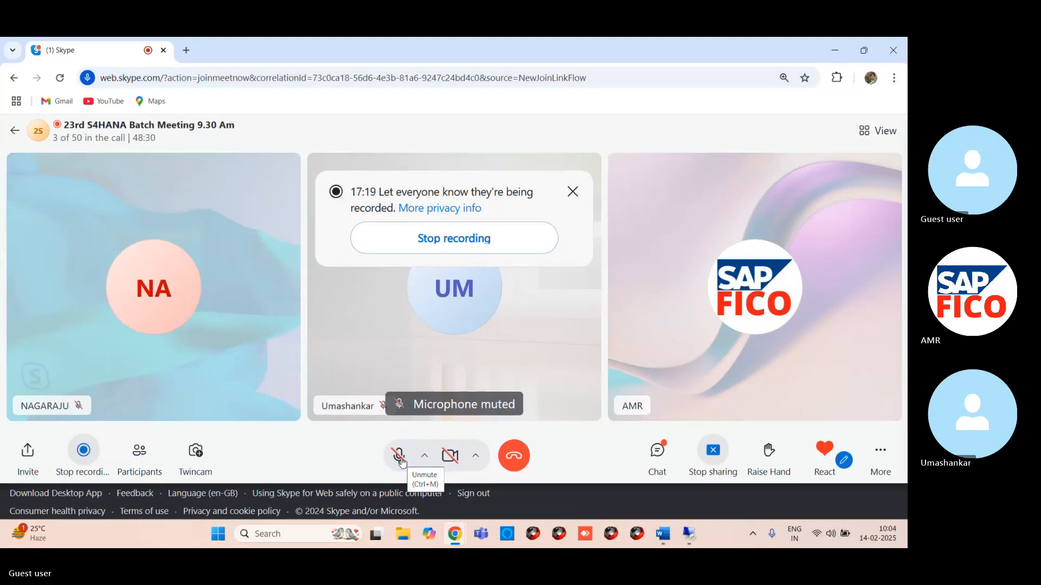
{"action": "left_click", "coordinate": [400, 457]}
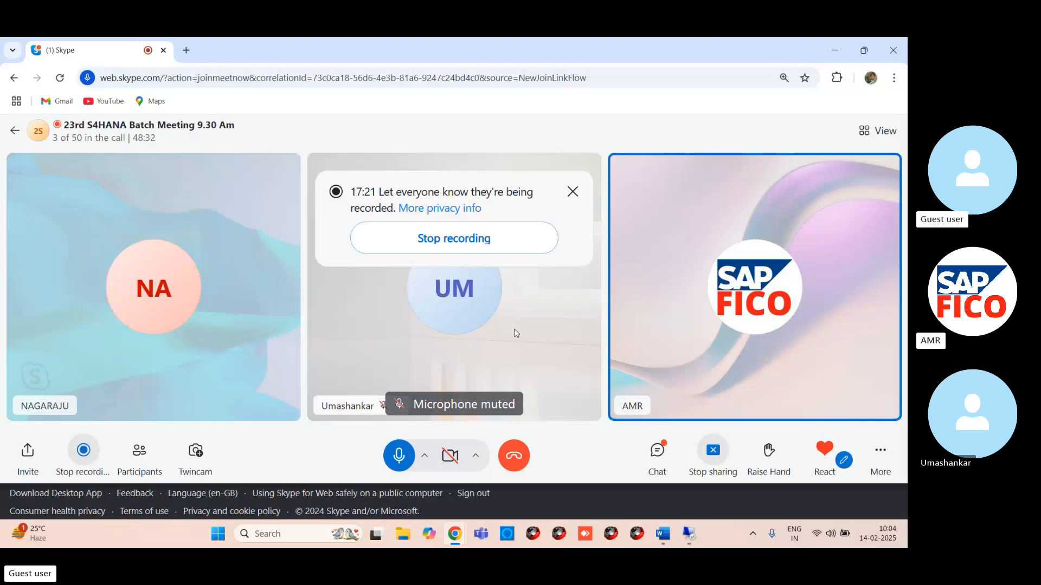
Switch to the S4 HANA notes in Word and review the PAYMENT TERMS steps, from OBB8 to the cash discount account in FS00.
{"action": "left_click", "coordinate": [836, 50]}
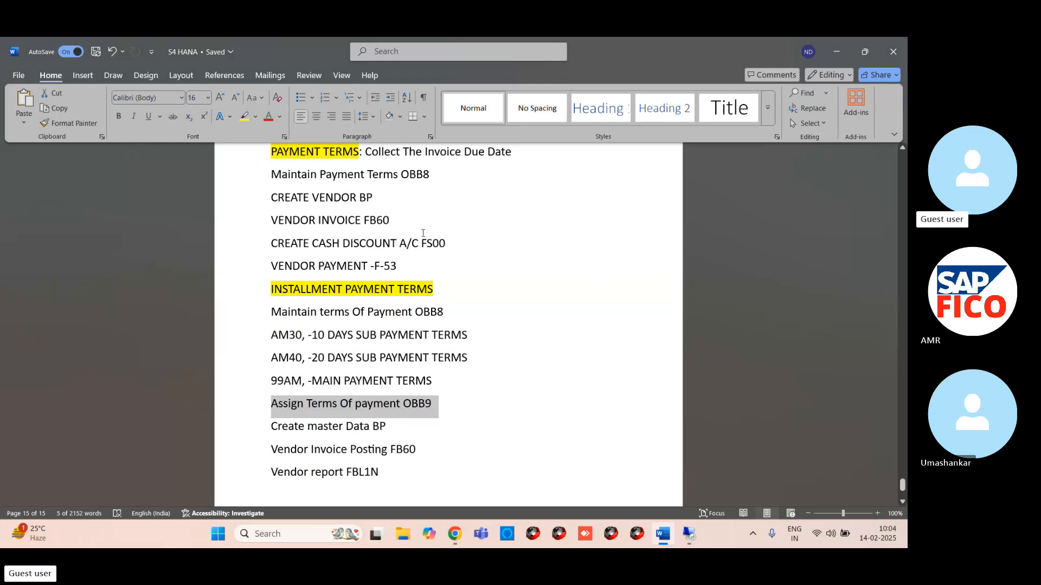
{"action": "scroll", "coordinate": [407, 258], "scroll_direction": "up", "scroll_amount": 2}
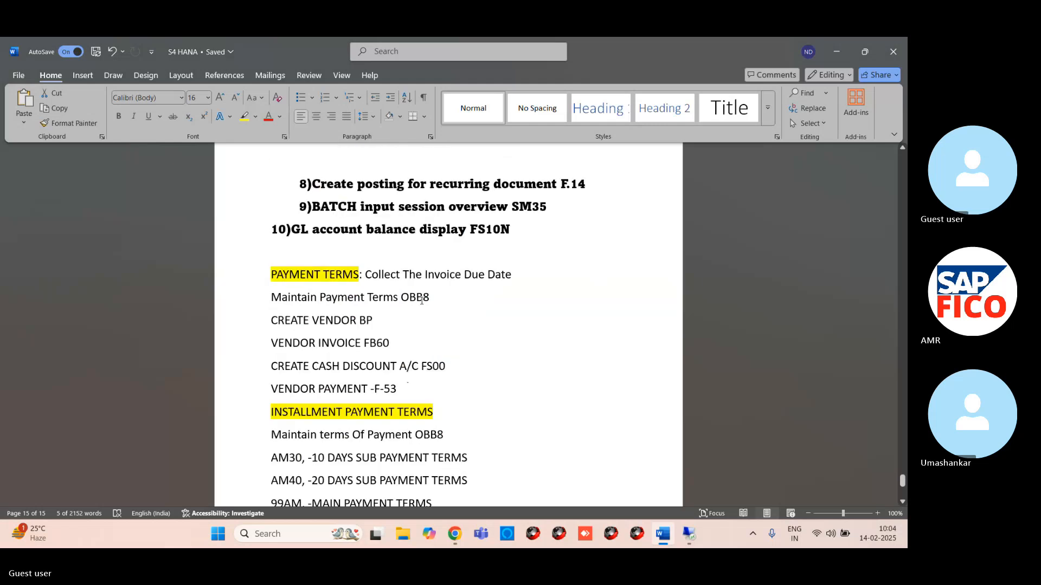
{"action": "left_click_drag", "start_coordinate": [428, 298], "coordinate": [383, 298]}
{"action": "left_click", "coordinate": [356, 322]}
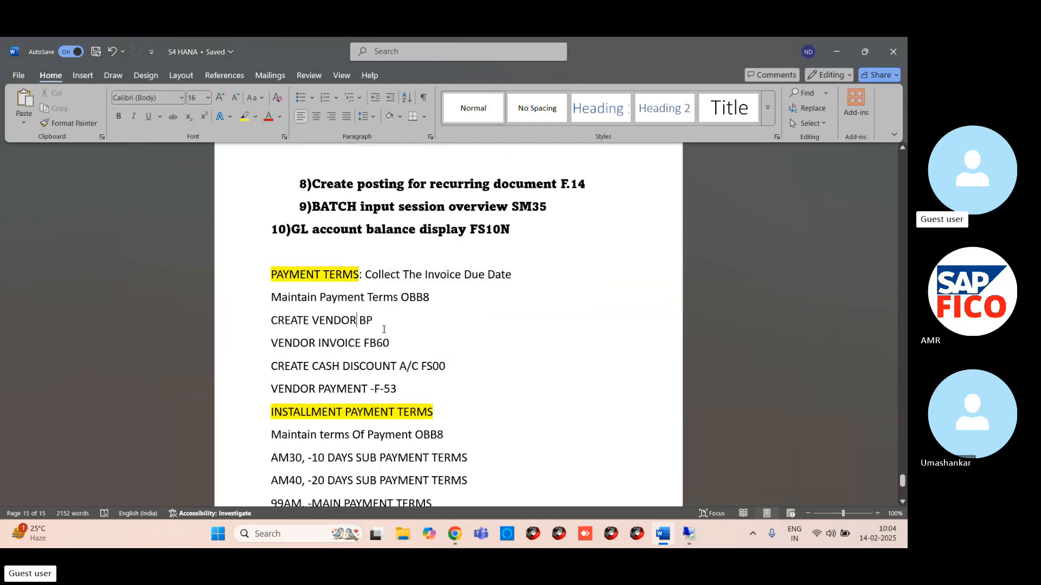
{"action": "left_click_drag", "start_coordinate": [413, 367], "coordinate": [290, 365]}
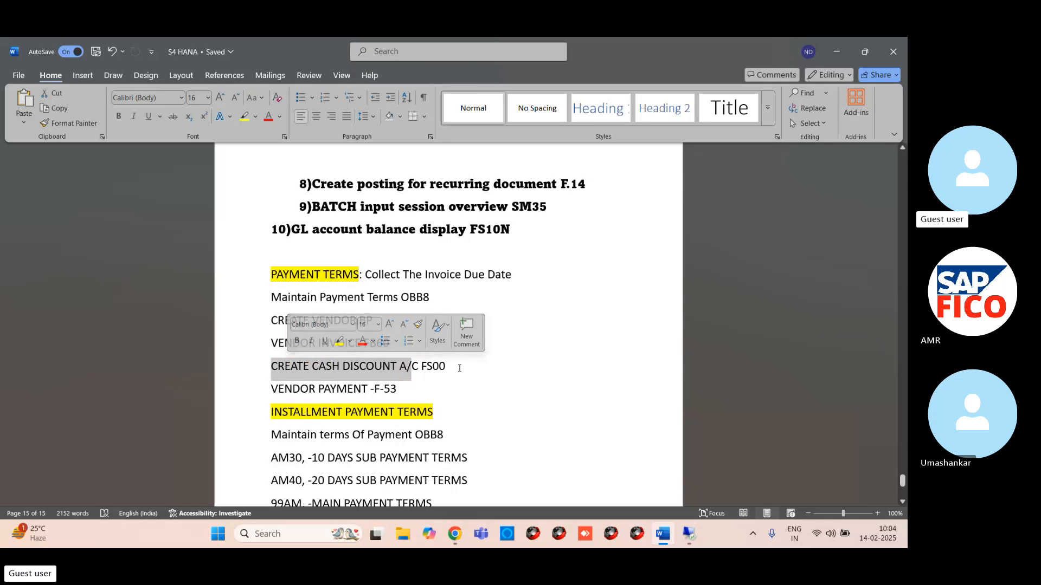
{"action": "left_click_drag", "start_coordinate": [459, 367], "coordinate": [287, 354]}
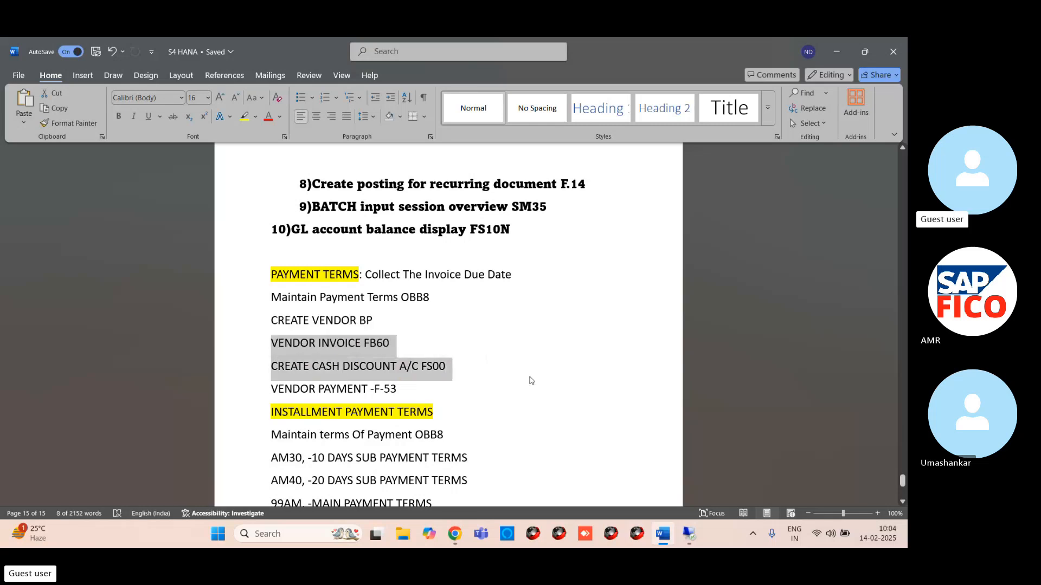
{"action": "left_click", "coordinate": [448, 370]}
{"action": "triple_click", "coordinate": [447, 371]}
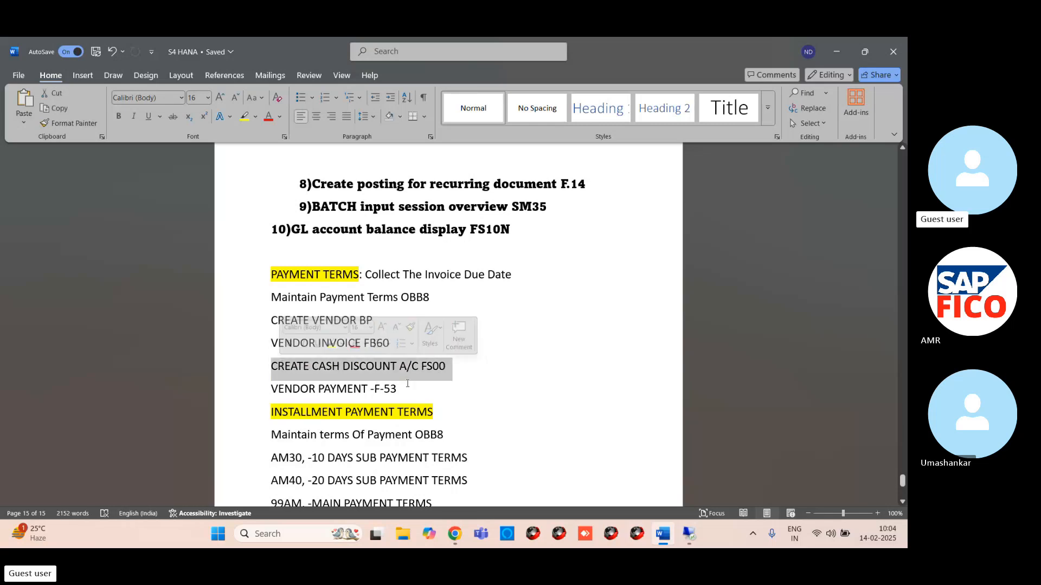
Add the line "CASH Discount received - OBXU" to the notes below "Maintain Payment Terms OBB8".
{"action": "left_click", "coordinate": [543, 302]}
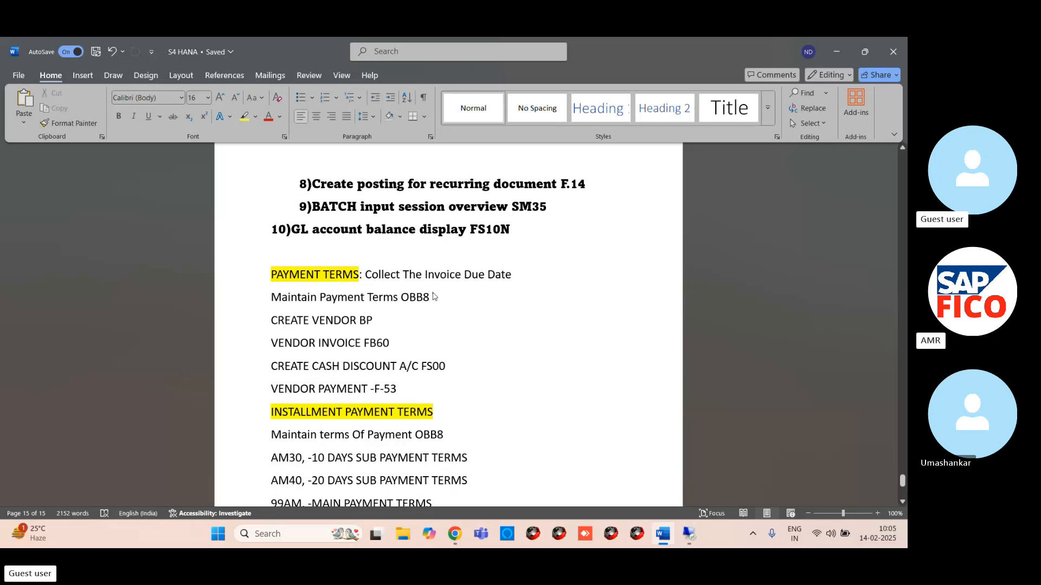
{"action": "key", "text": "Return"}
{"action": "type", "text": "d"}
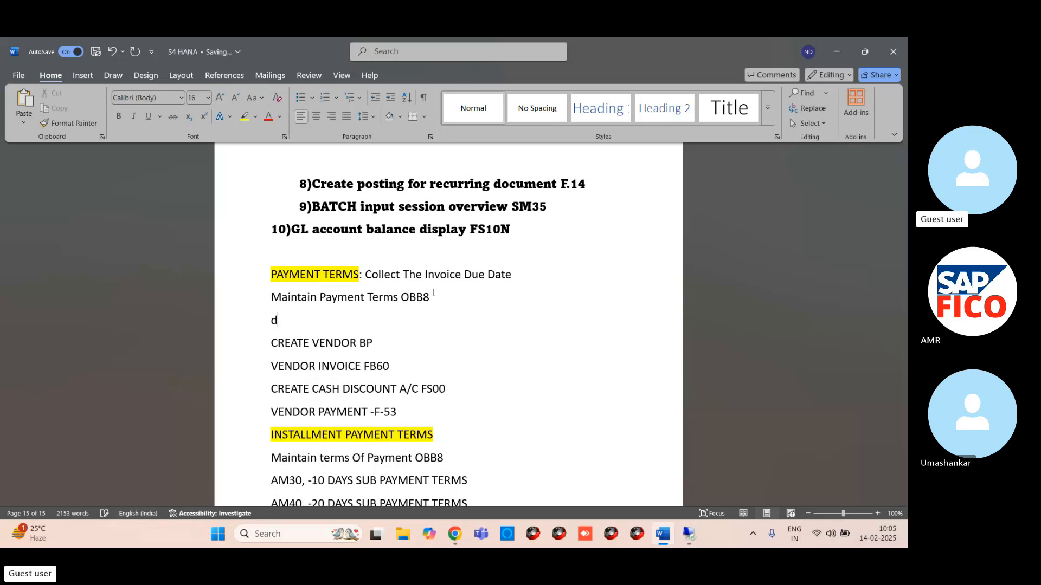
{"action": "key", "text": "BackSpace"}
{"action": "type", "text": "CASH dIS"}
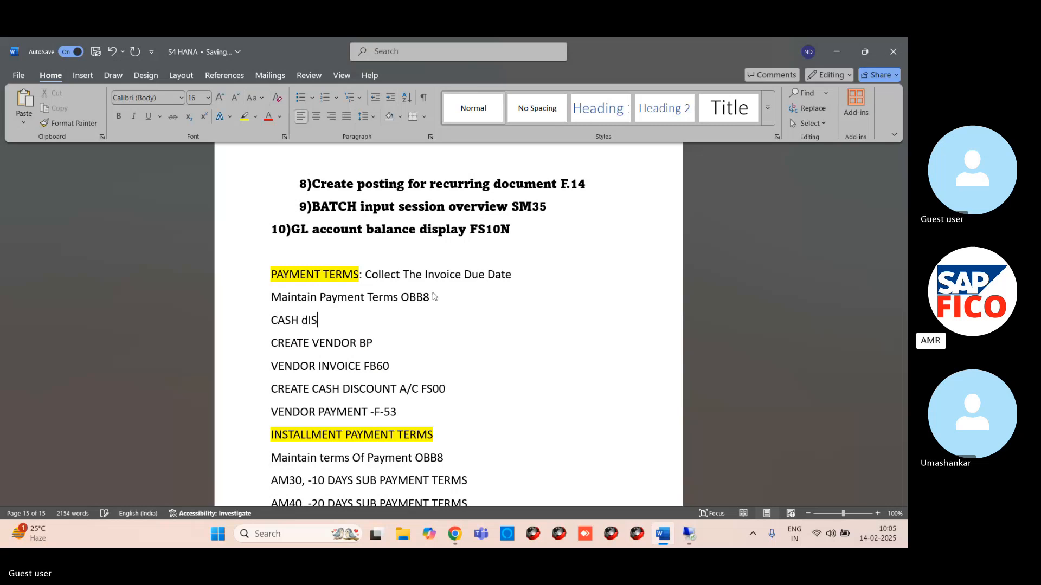
{"action": "type", "text": "COUNT "}
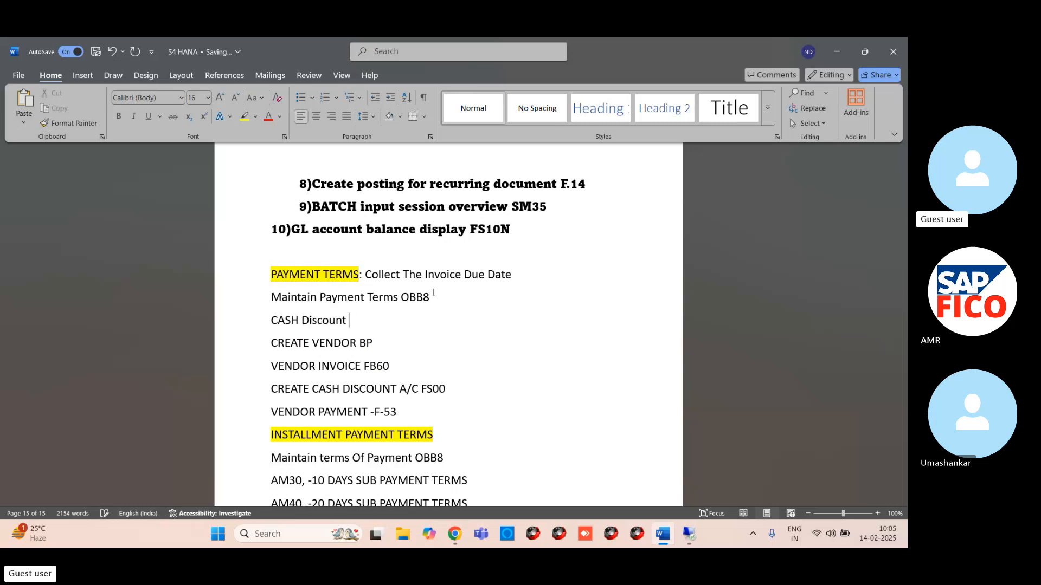
{"action": "type", "text": "received - "}
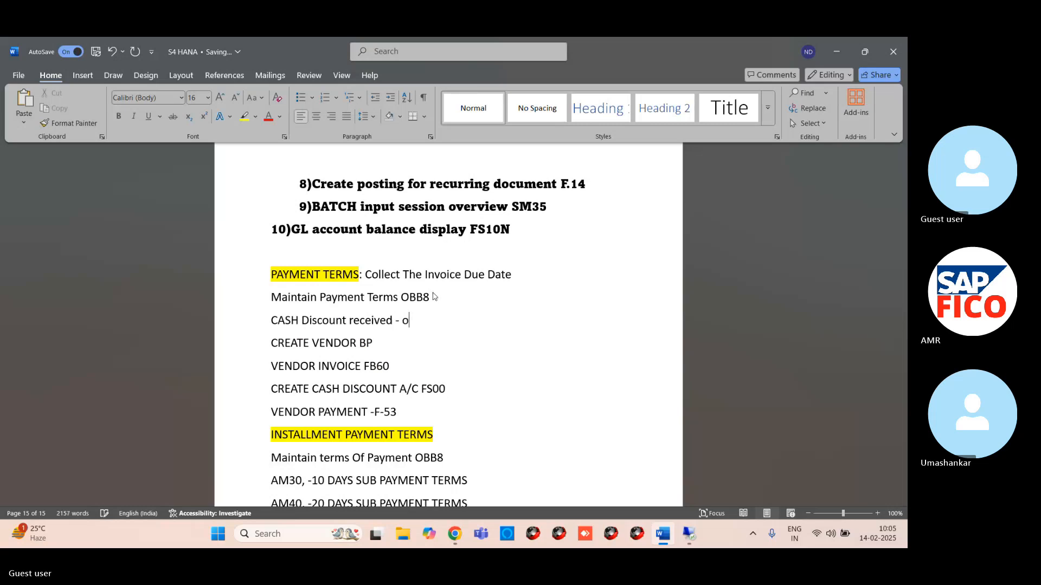
{"action": "type", "text": "OBXU"}
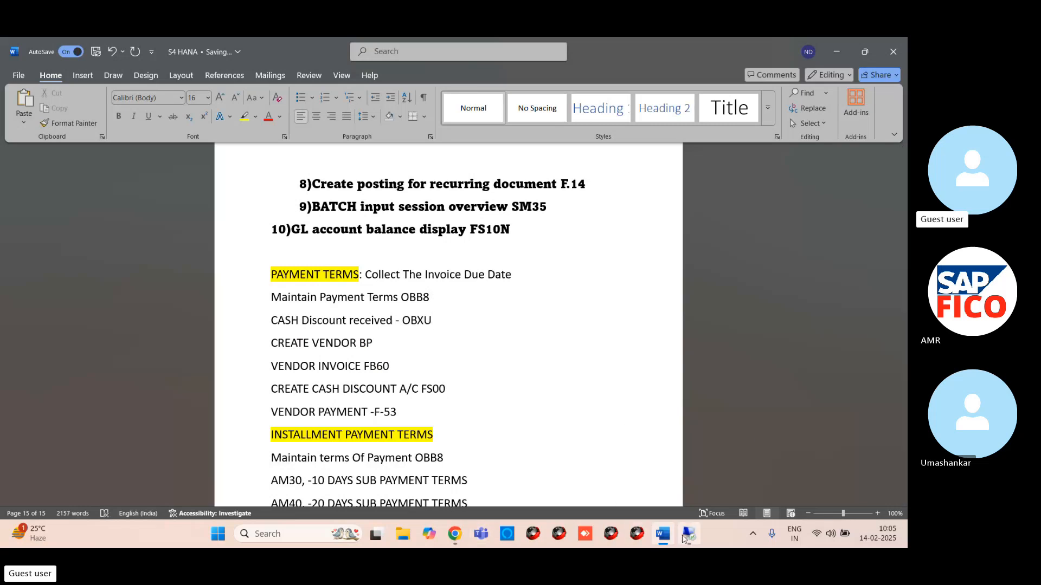
Switch back to the SAP session in the remote desktop and start transaction OBXU.
{"action": "mouse_move", "coordinate": [689, 534]}
{"action": "left_click", "coordinate": [664, 493]}
{"action": "mouse_move", "coordinate": [228, 534]}
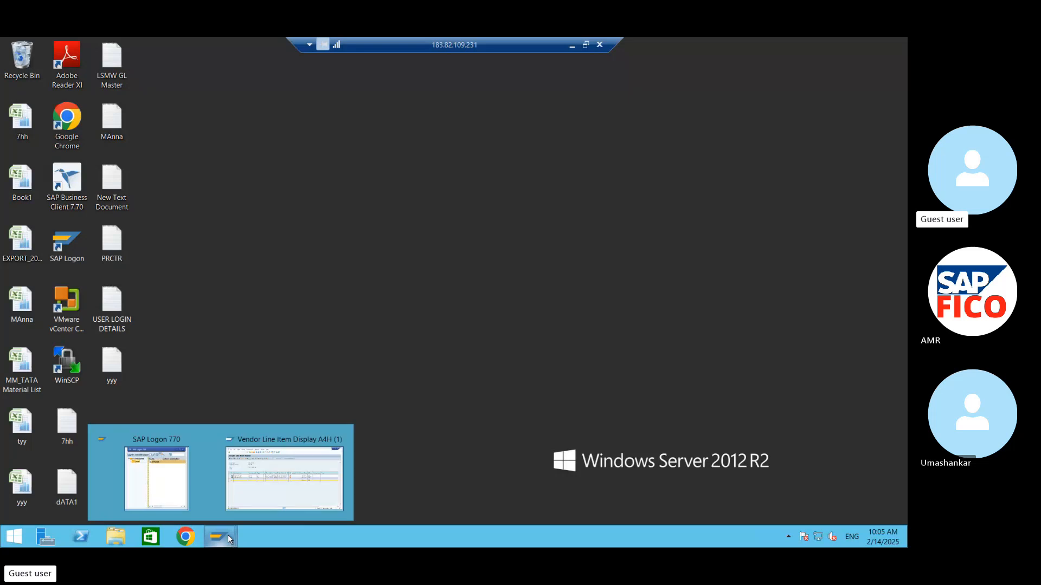
{"action": "left_click", "coordinate": [282, 503]}
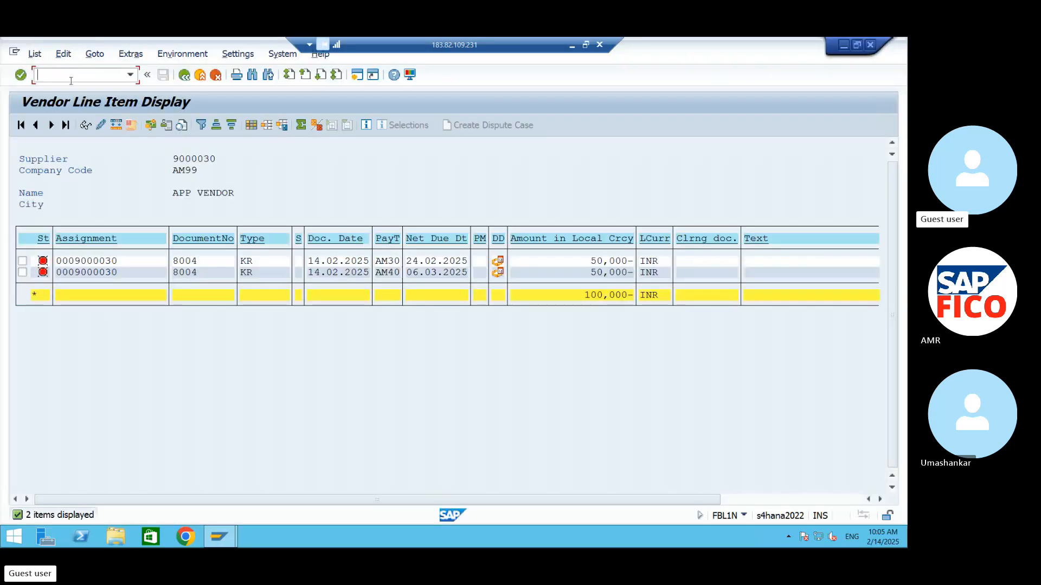
{"action": "type", "text": "/NOBXU"}
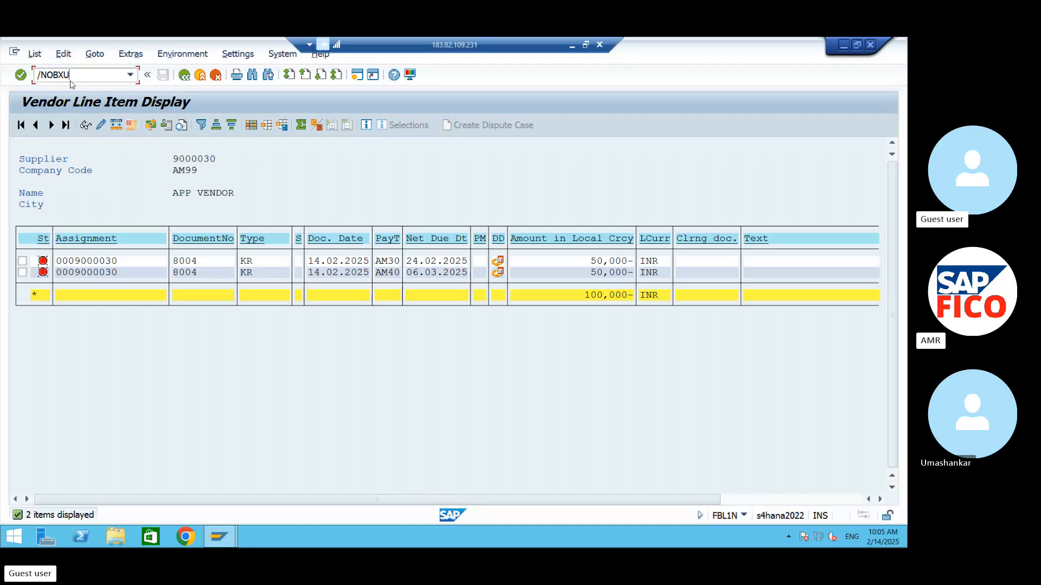
{"action": "key", "text": "Return"}
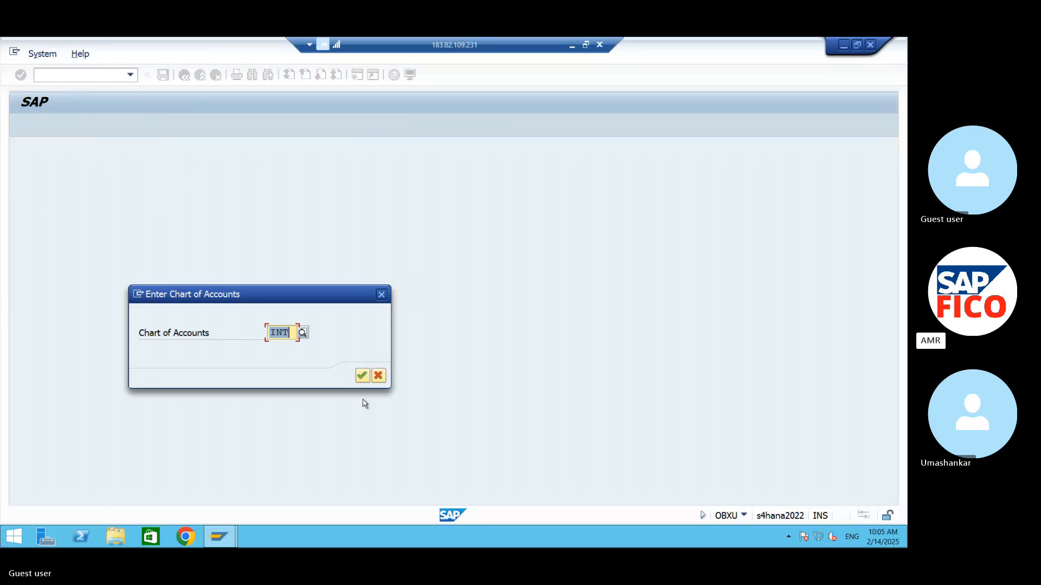
Display the cash discount received account assignment for chart of accounts 99OC, and exit back to SAP Easy Access.
{"action": "type", "text": "990"}
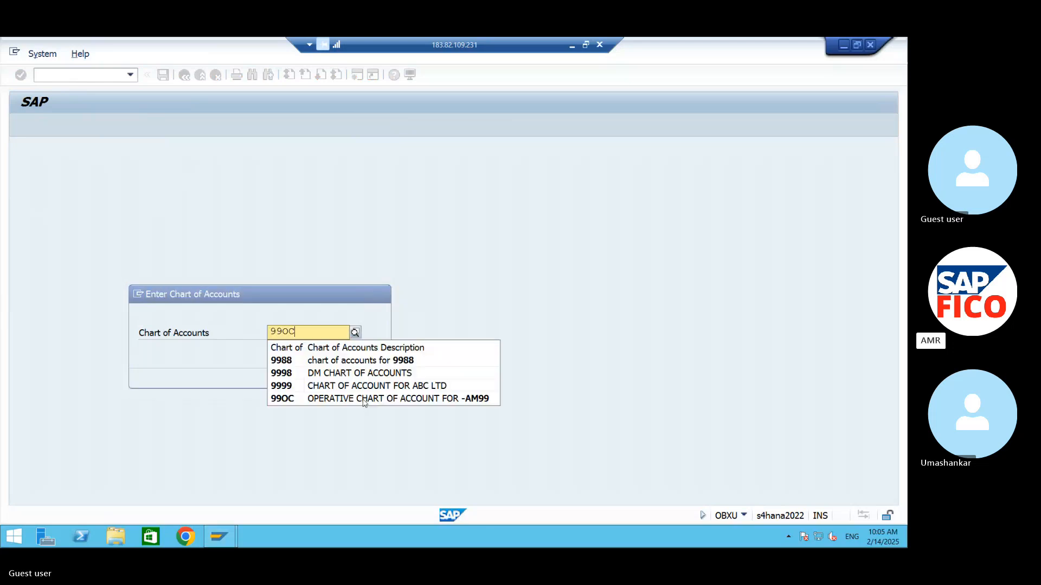
{"action": "type", "text": "C"}
{"action": "left_click", "coordinate": [356, 361]}
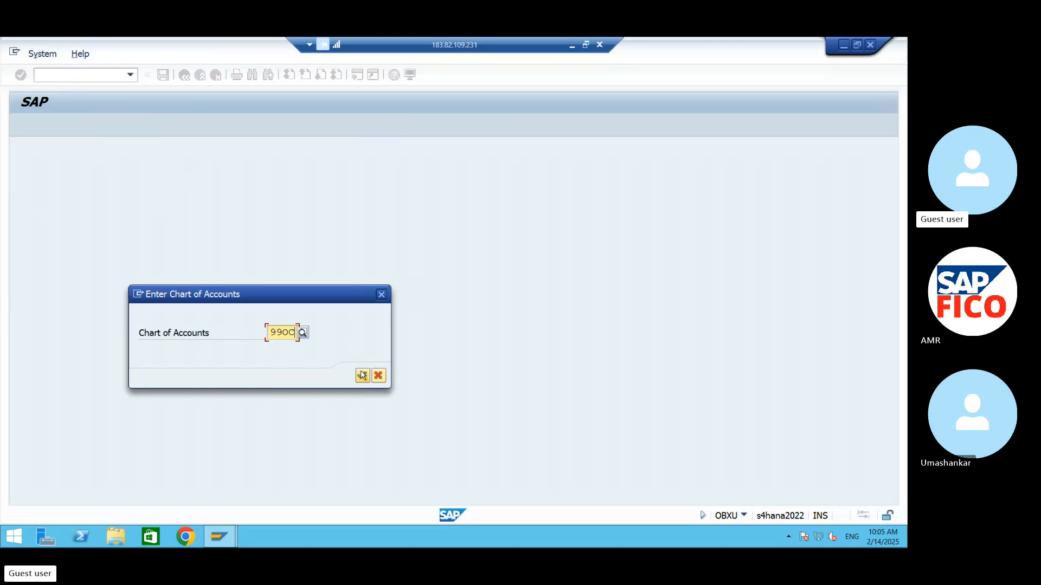
{"action": "left_click", "coordinate": [361, 375]}
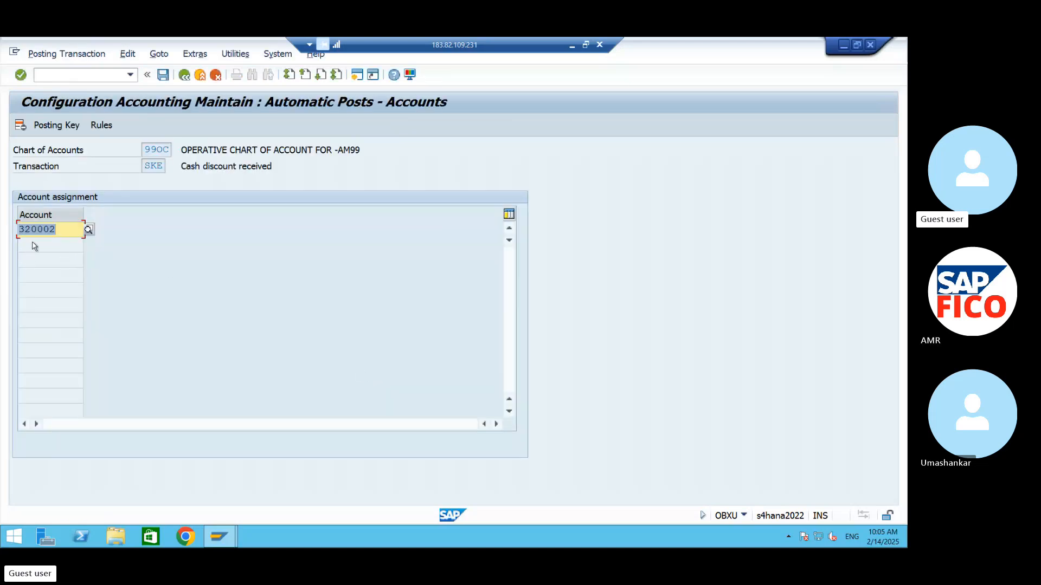
{"action": "left_click", "coordinate": [185, 75]}
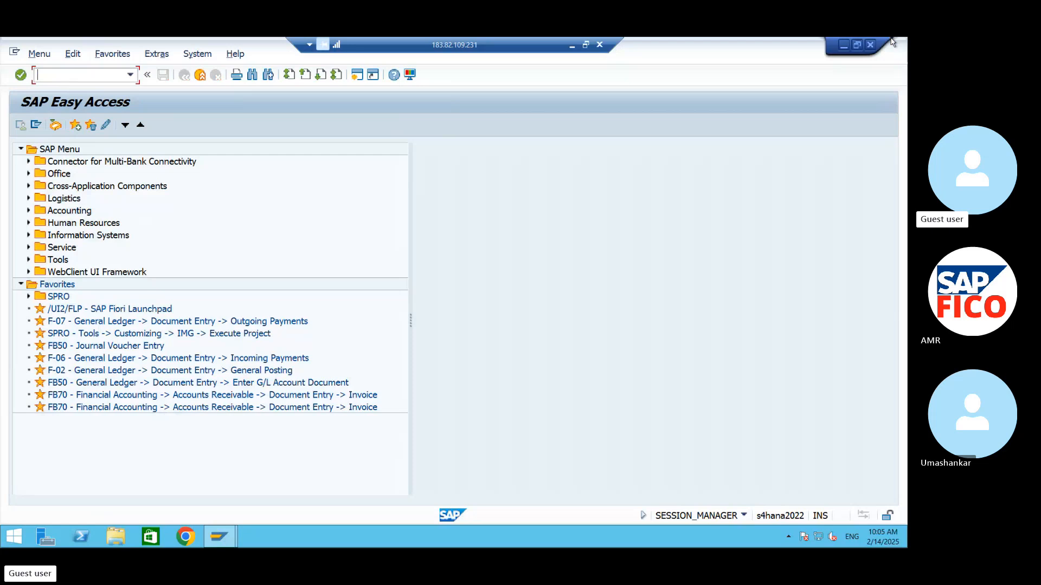
Switch back to the Word notes and add the line "CASH DISCOUNT CUSTOMER - OBXI" below the OBXU line.
{"action": "left_click", "coordinate": [844, 43]}
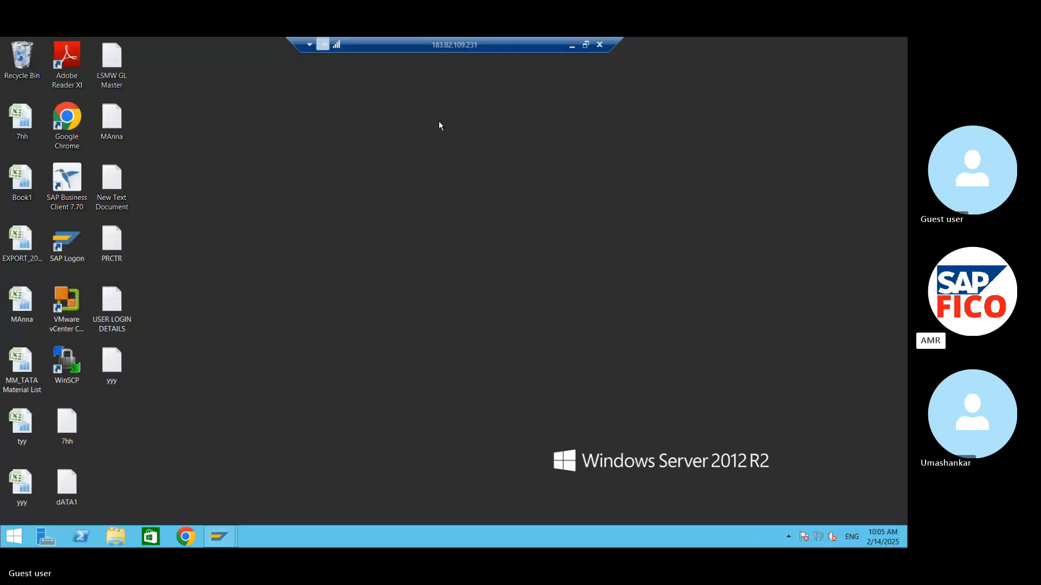
{"action": "left_click", "coordinate": [571, 47]}
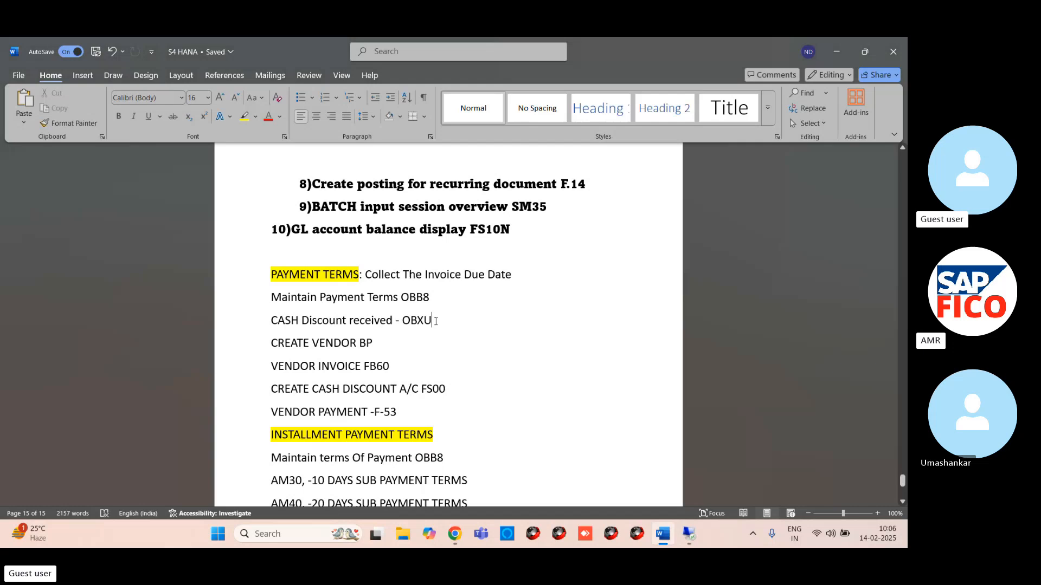
{"action": "key", "text": "Return"}
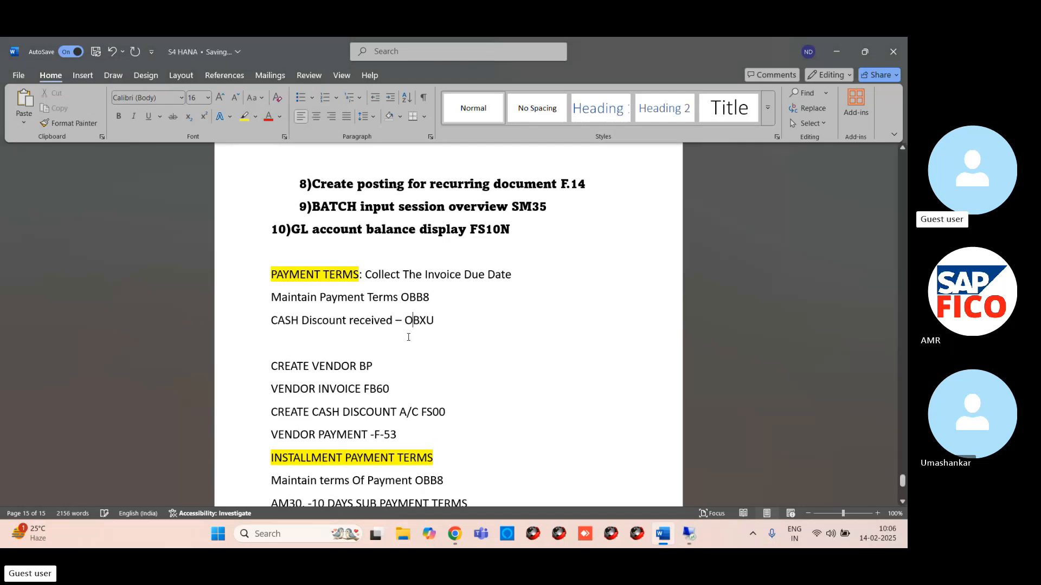
{"action": "key", "text": "Return"}
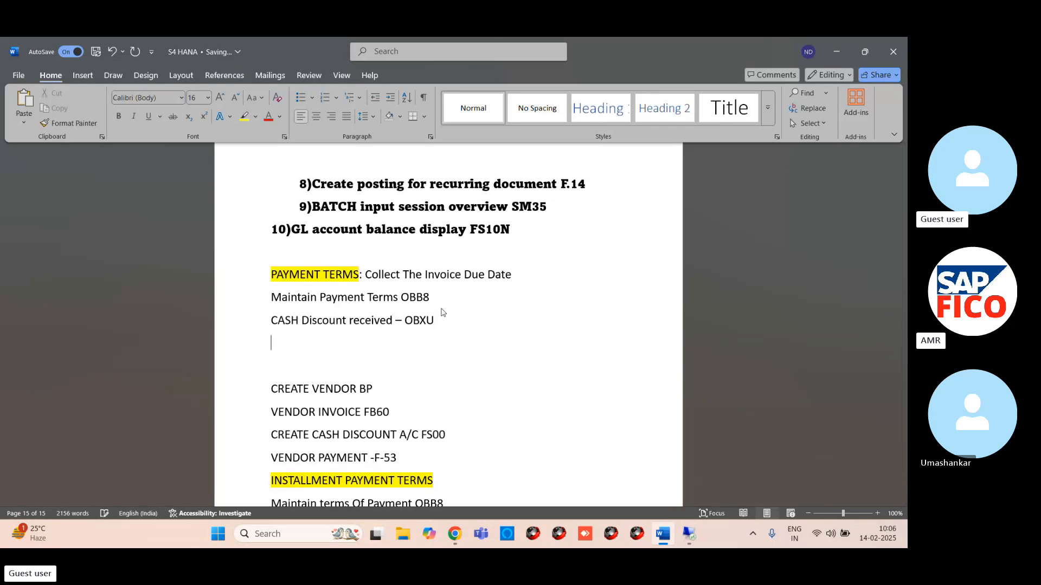
{"action": "type", "text": "CASH"}
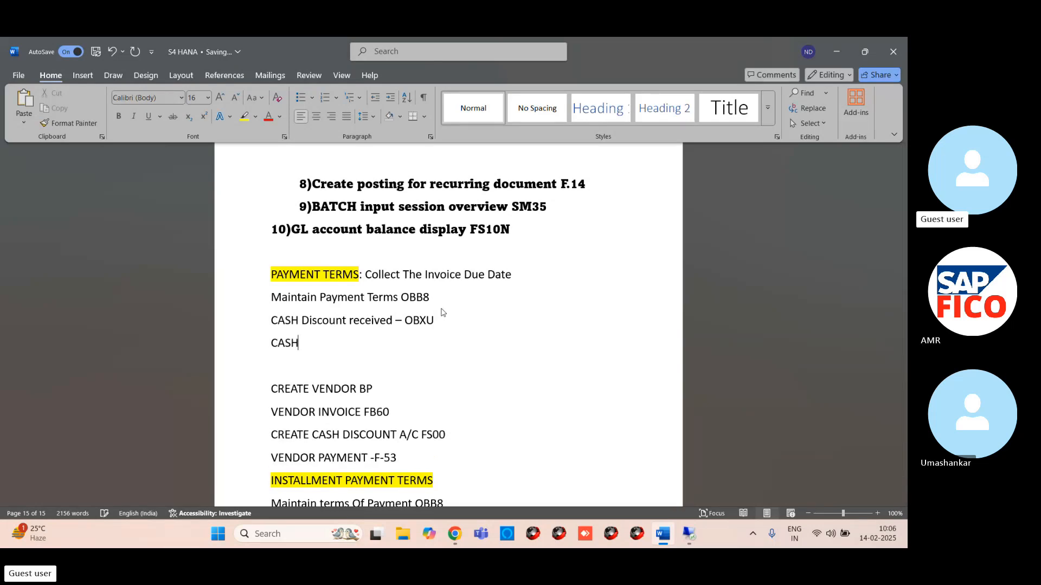
{"action": "type", "text": " DISC"}
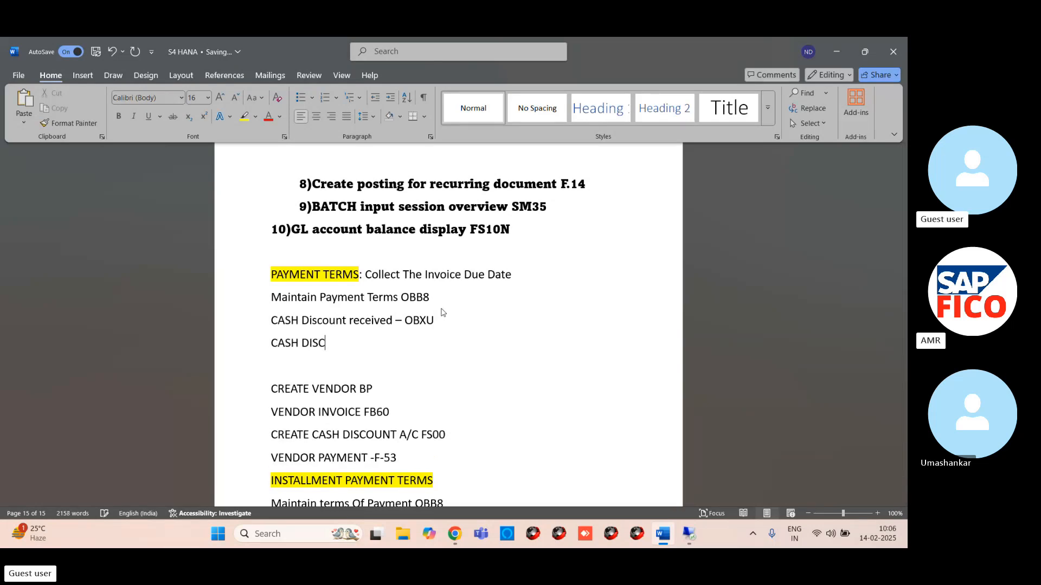
{"action": "type", "text": "OUNT C"}
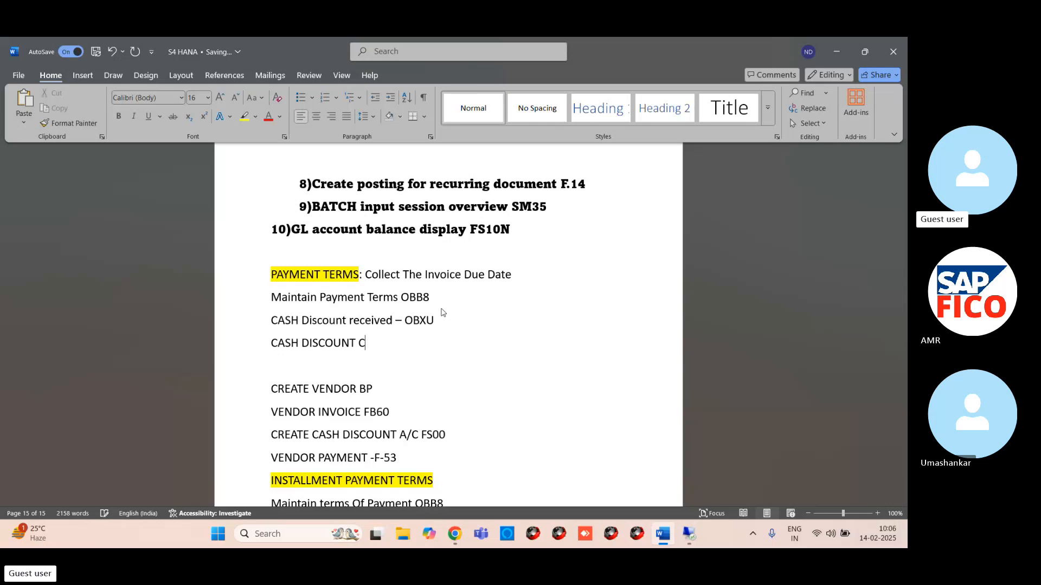
{"action": "type", "text": "USTOMER - OBXI"}
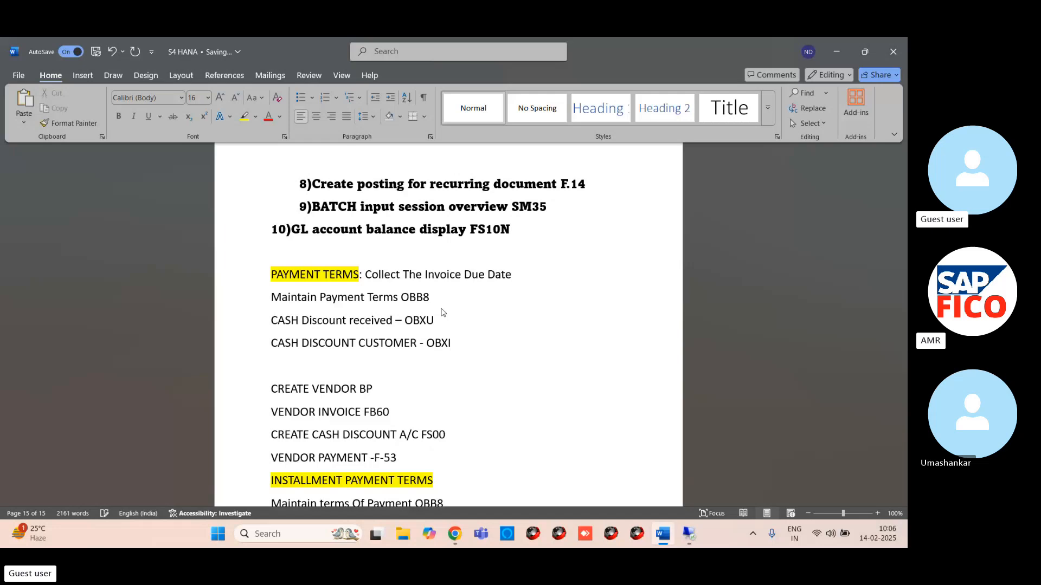
Insert "VENDOR" before "received" in the OBXU line and remove the blank line above "CREATE VENDOR BP".
{"action": "left_click", "coordinate": [349, 322]}
{"action": "type", "text": "VENDO"}
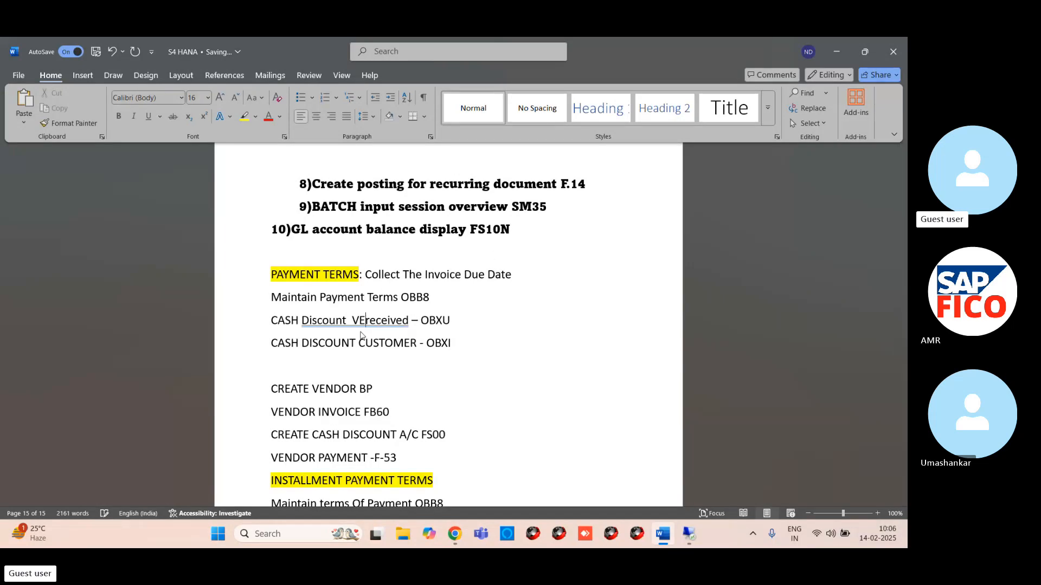
{"action": "type", "text": "R"}
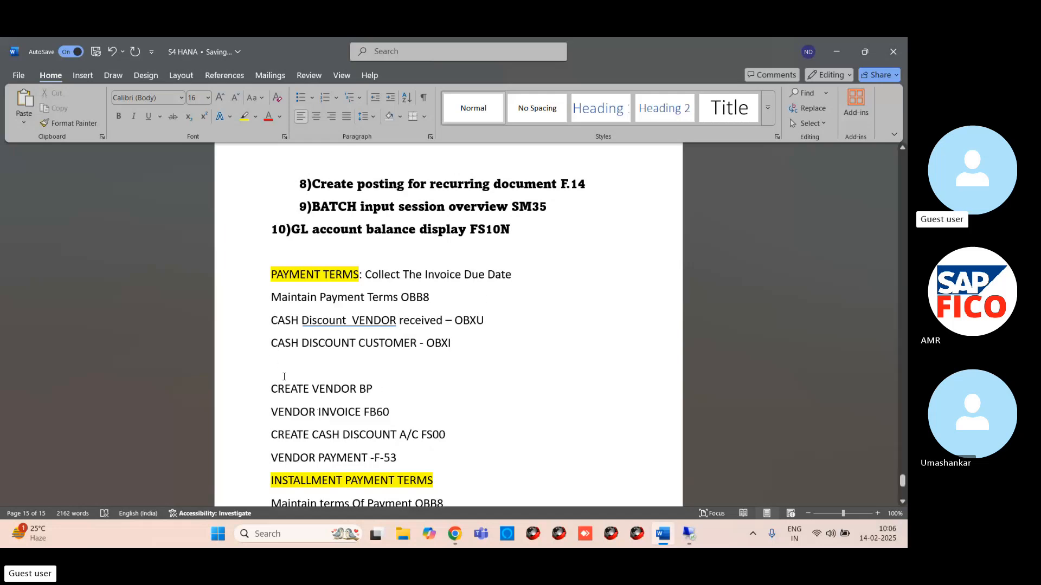
{"action": "key", "text": "BackSpace"}
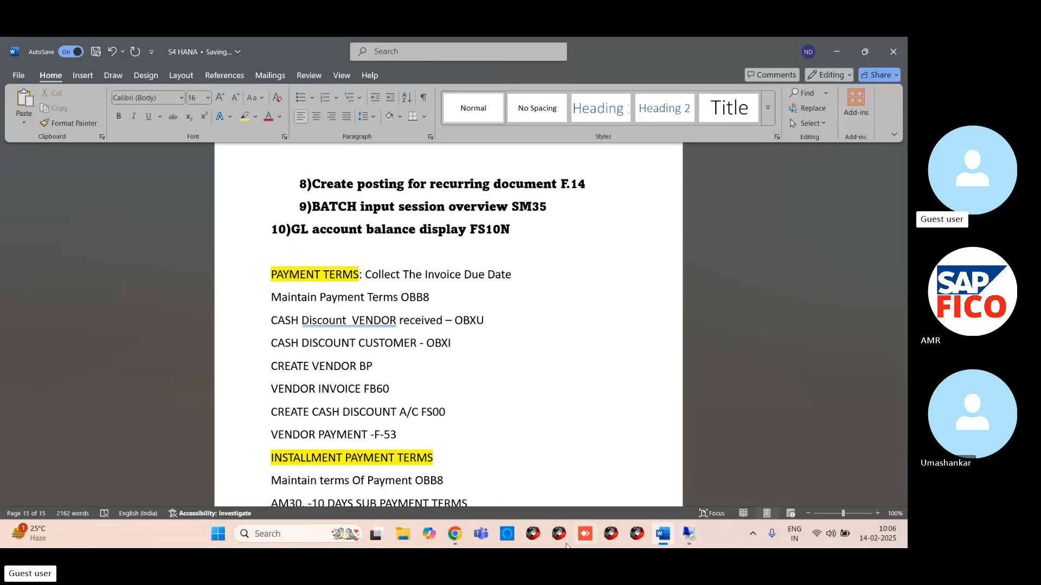
Switch from the Word notes to the open Chrome browser window.
{"action": "mouse_move", "coordinate": [454, 536]}
{"action": "left_click", "coordinate": [431, 482]}
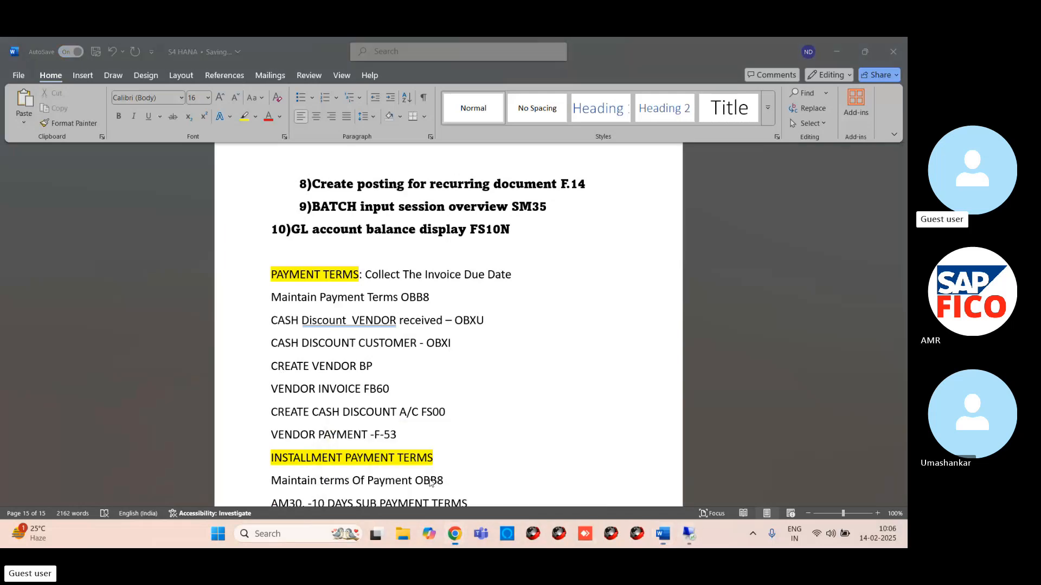